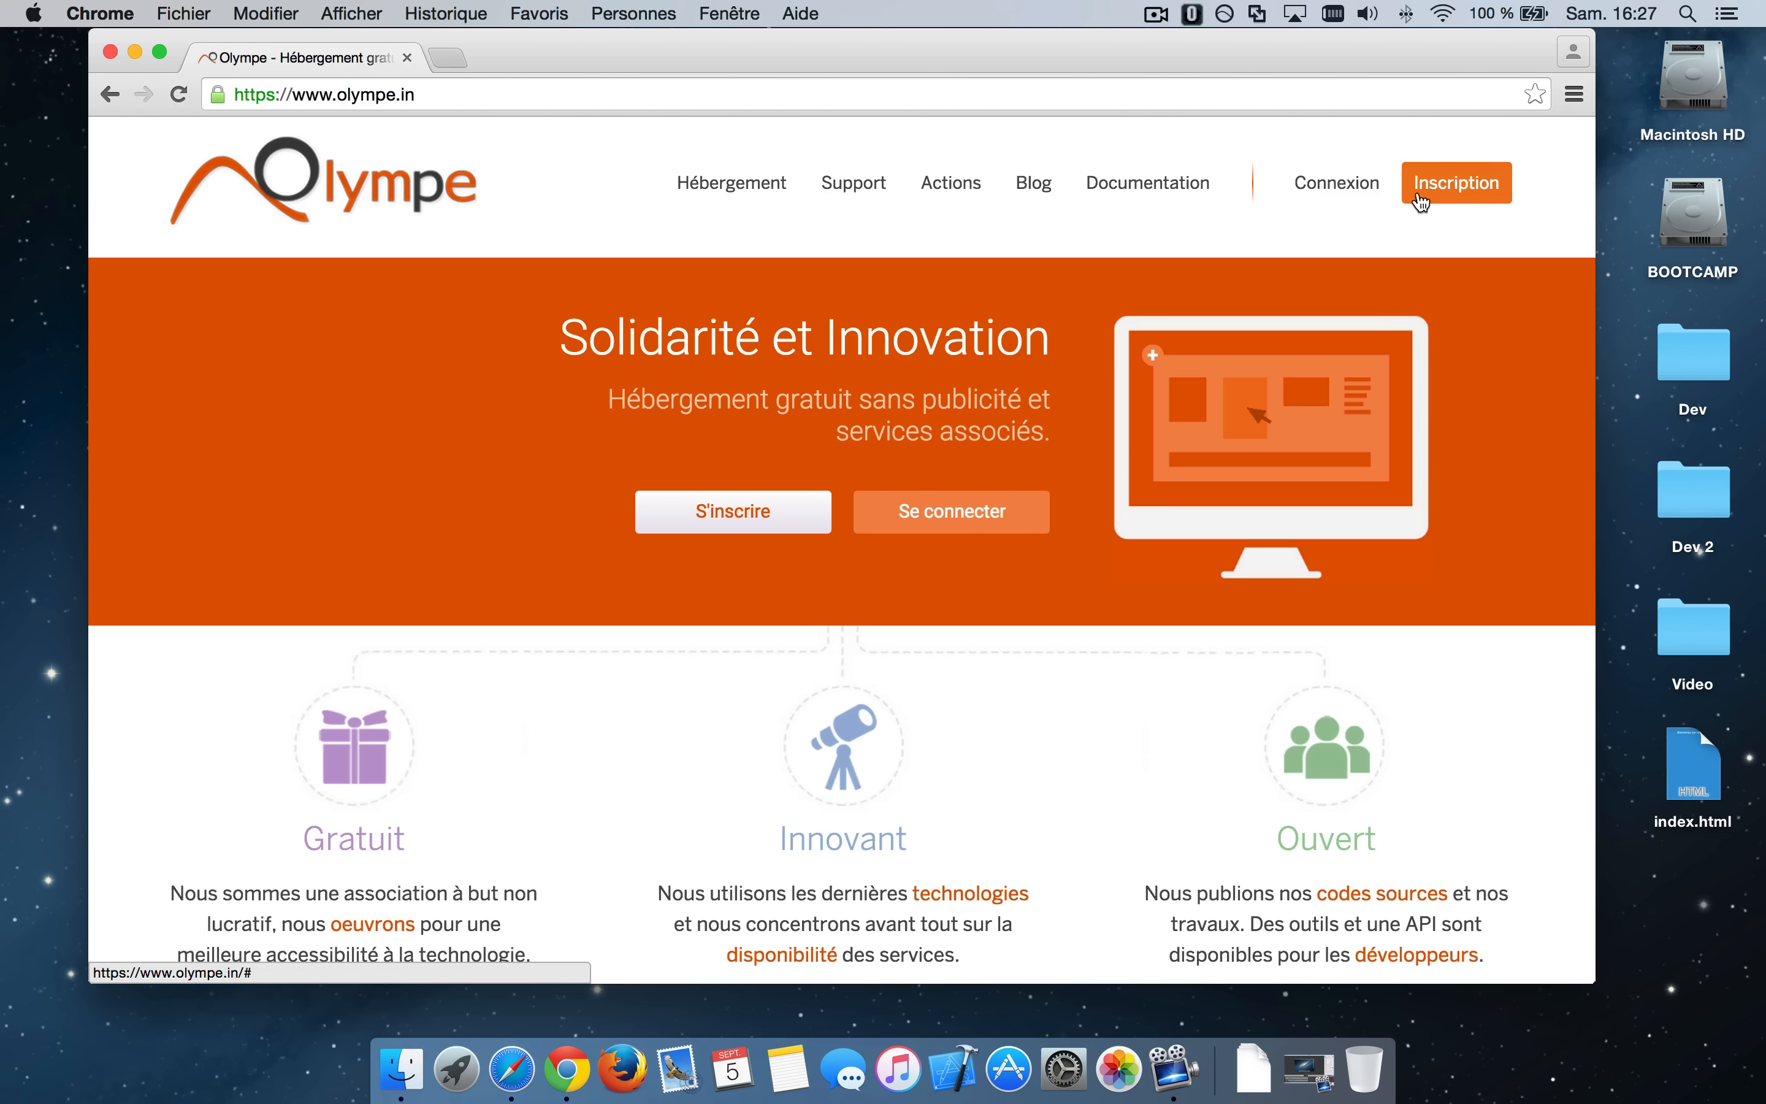
# Step: Log in to the Olympe hosting account and open its control panel
pyautogui.click(1471, 184)
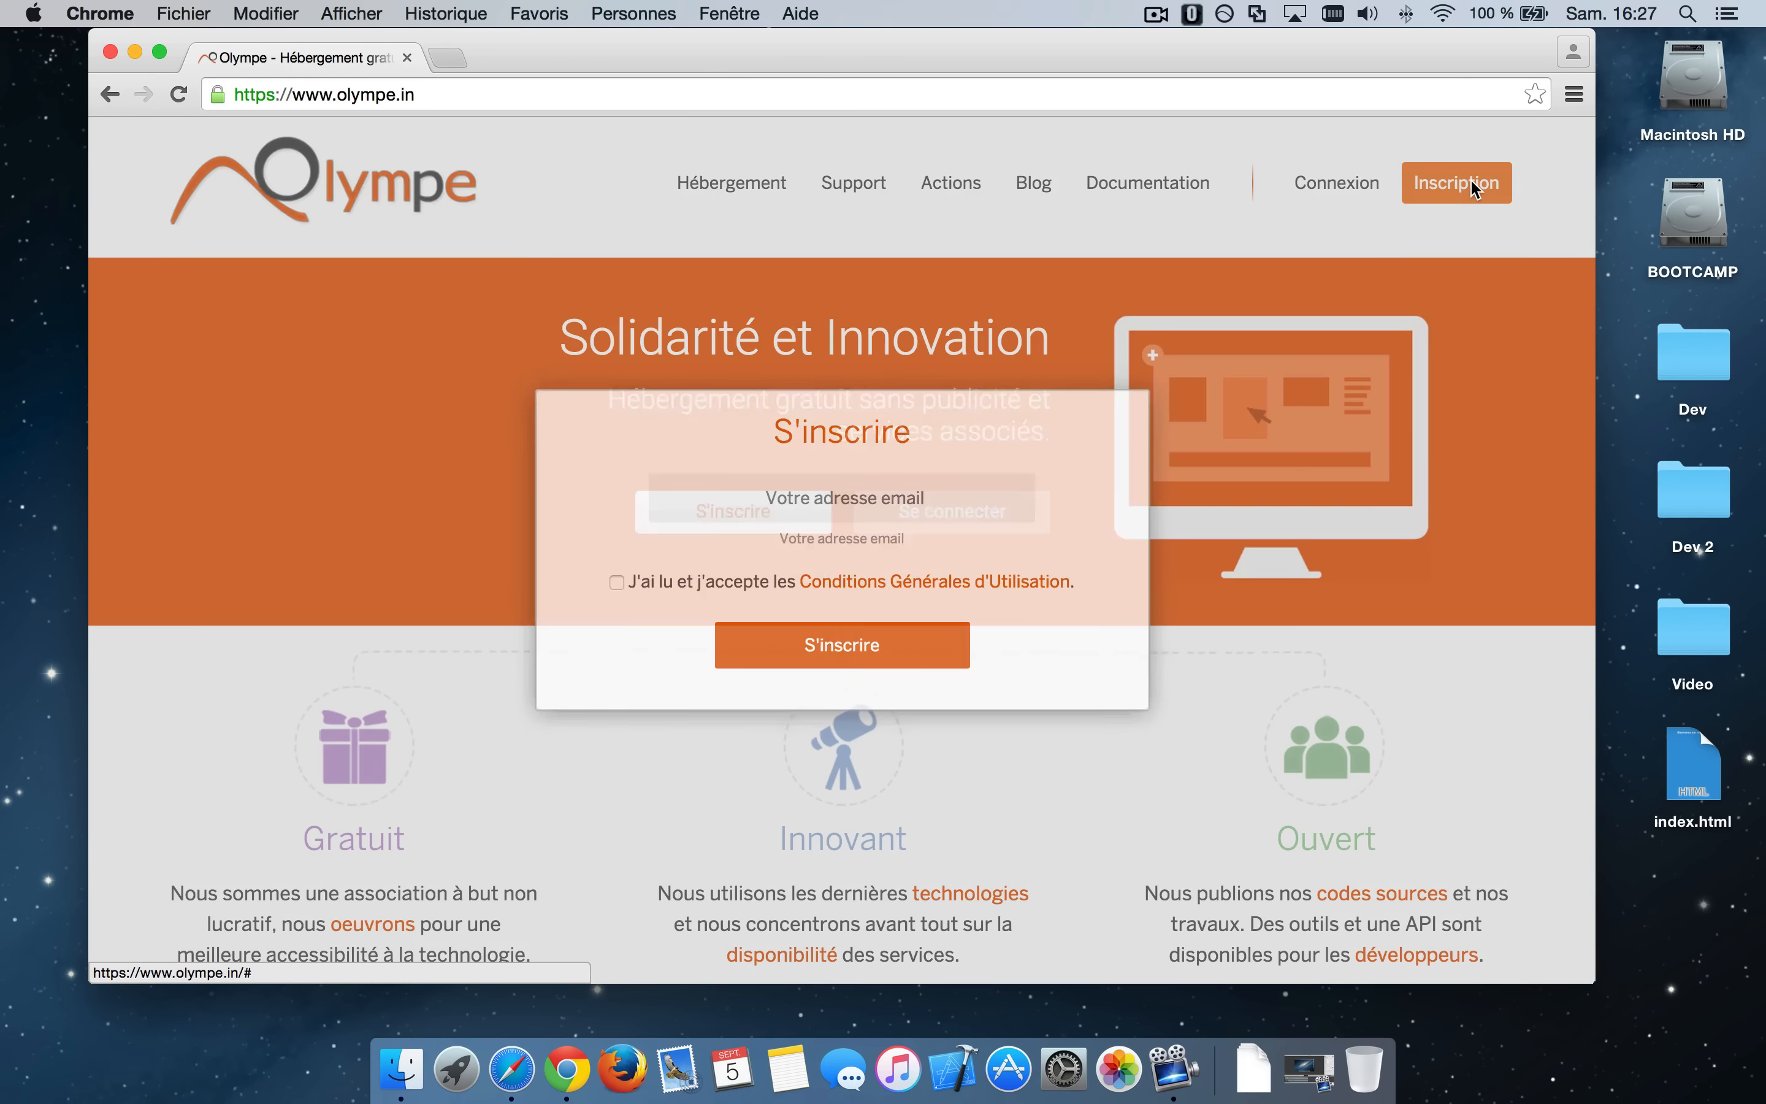
pyautogui.click(952, 510)
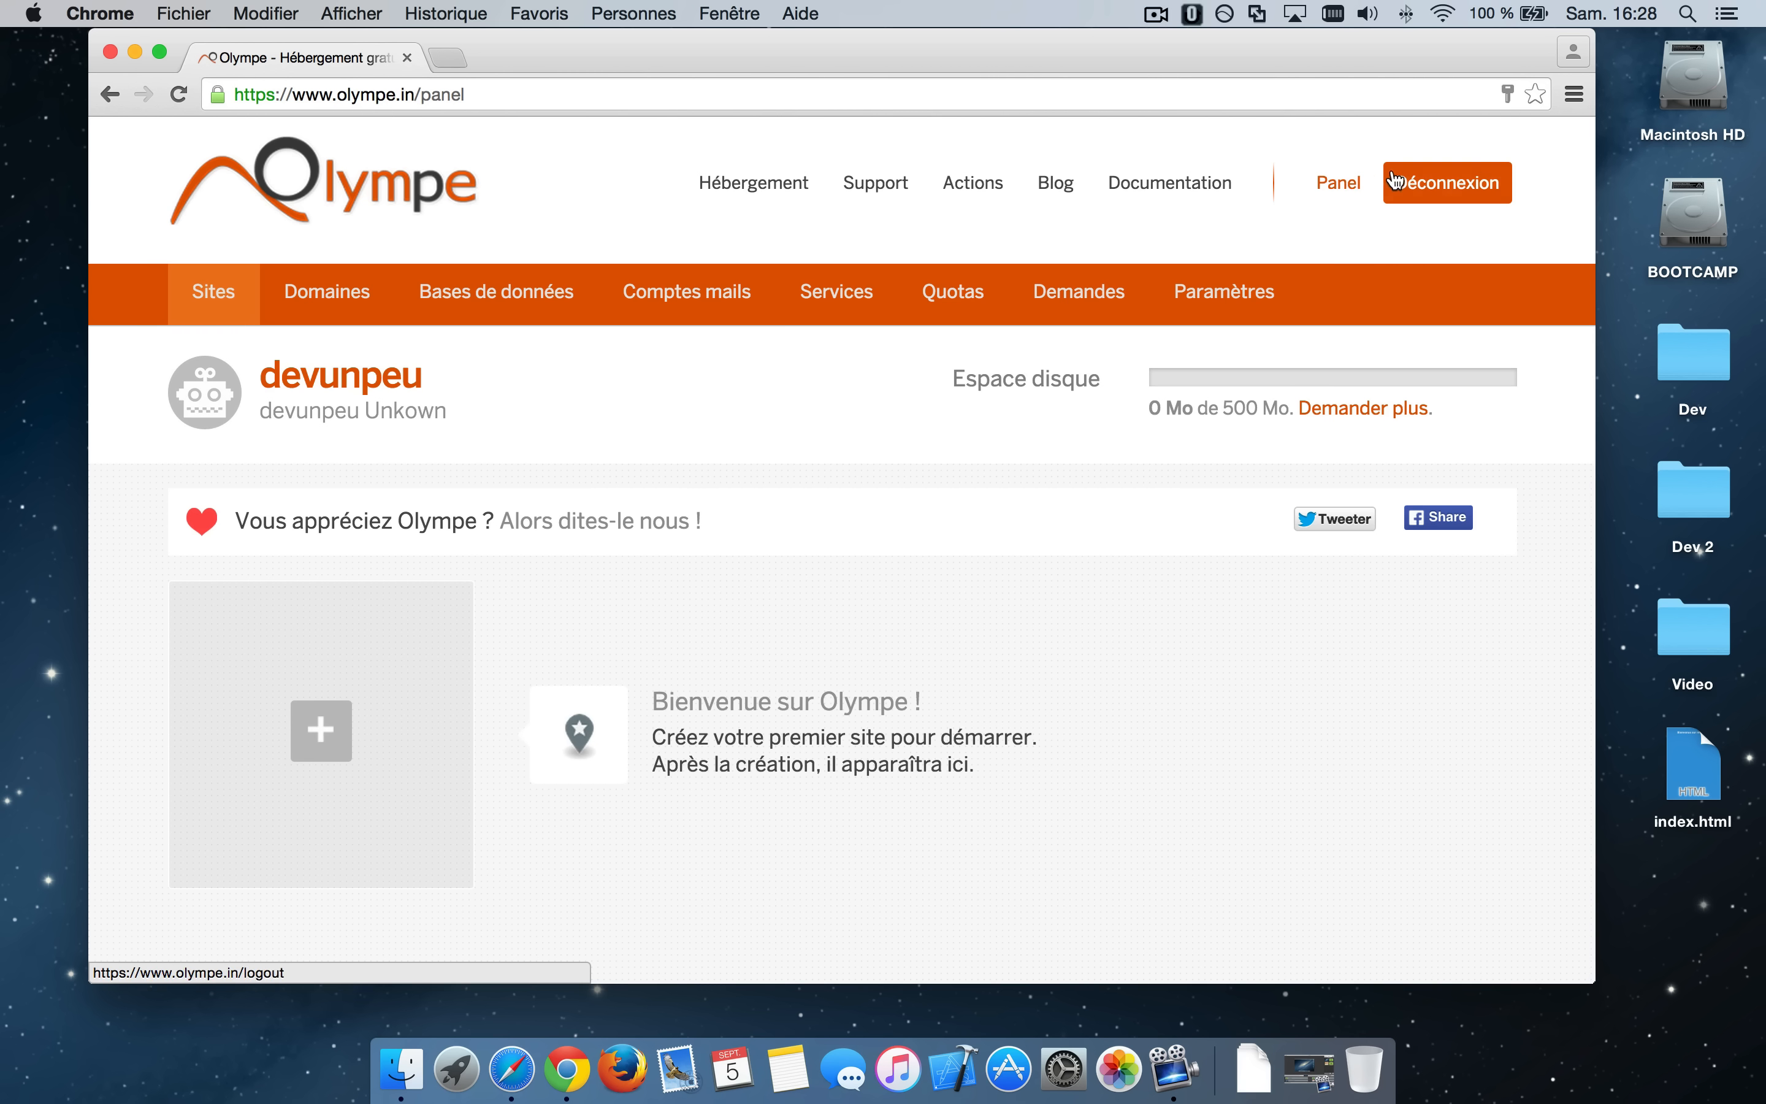
pyautogui.click(1336, 184)
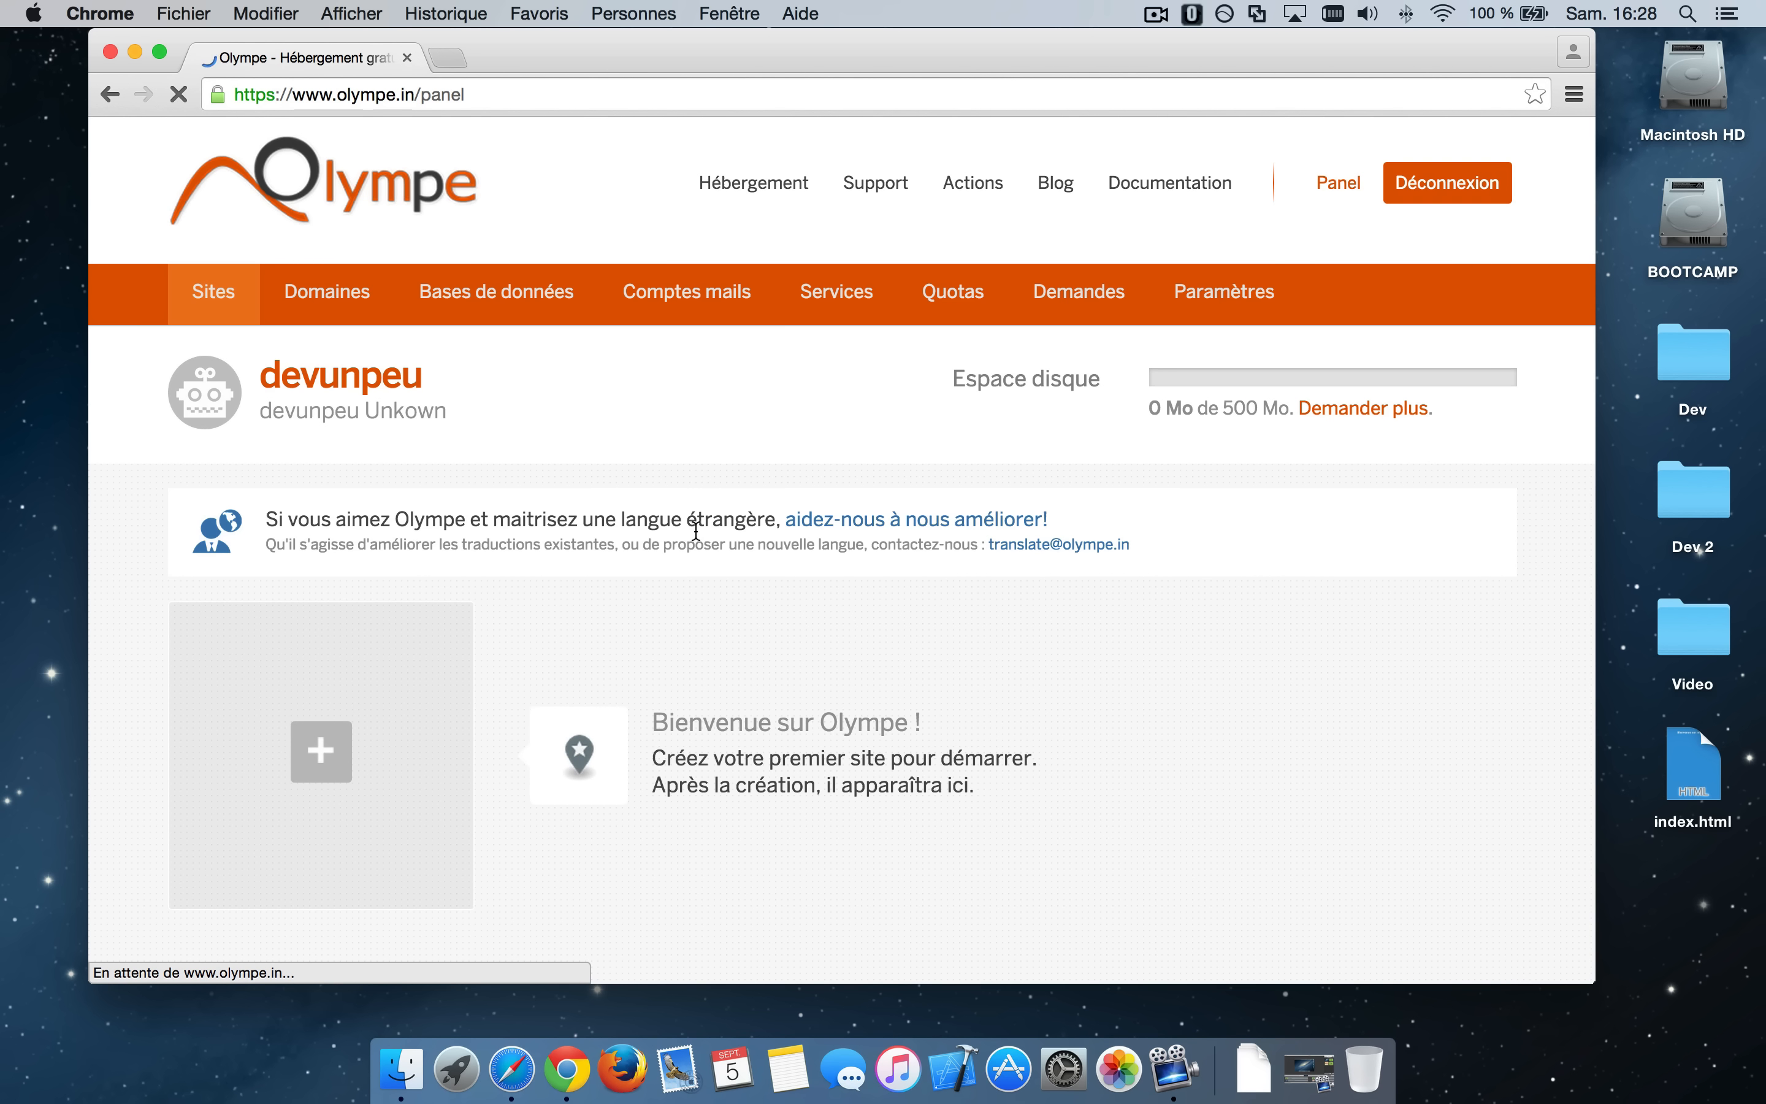
# Step: Create a new site named devunpeu and enter a password for its SFTP access
pyautogui.scroll(-5, 678, 544)
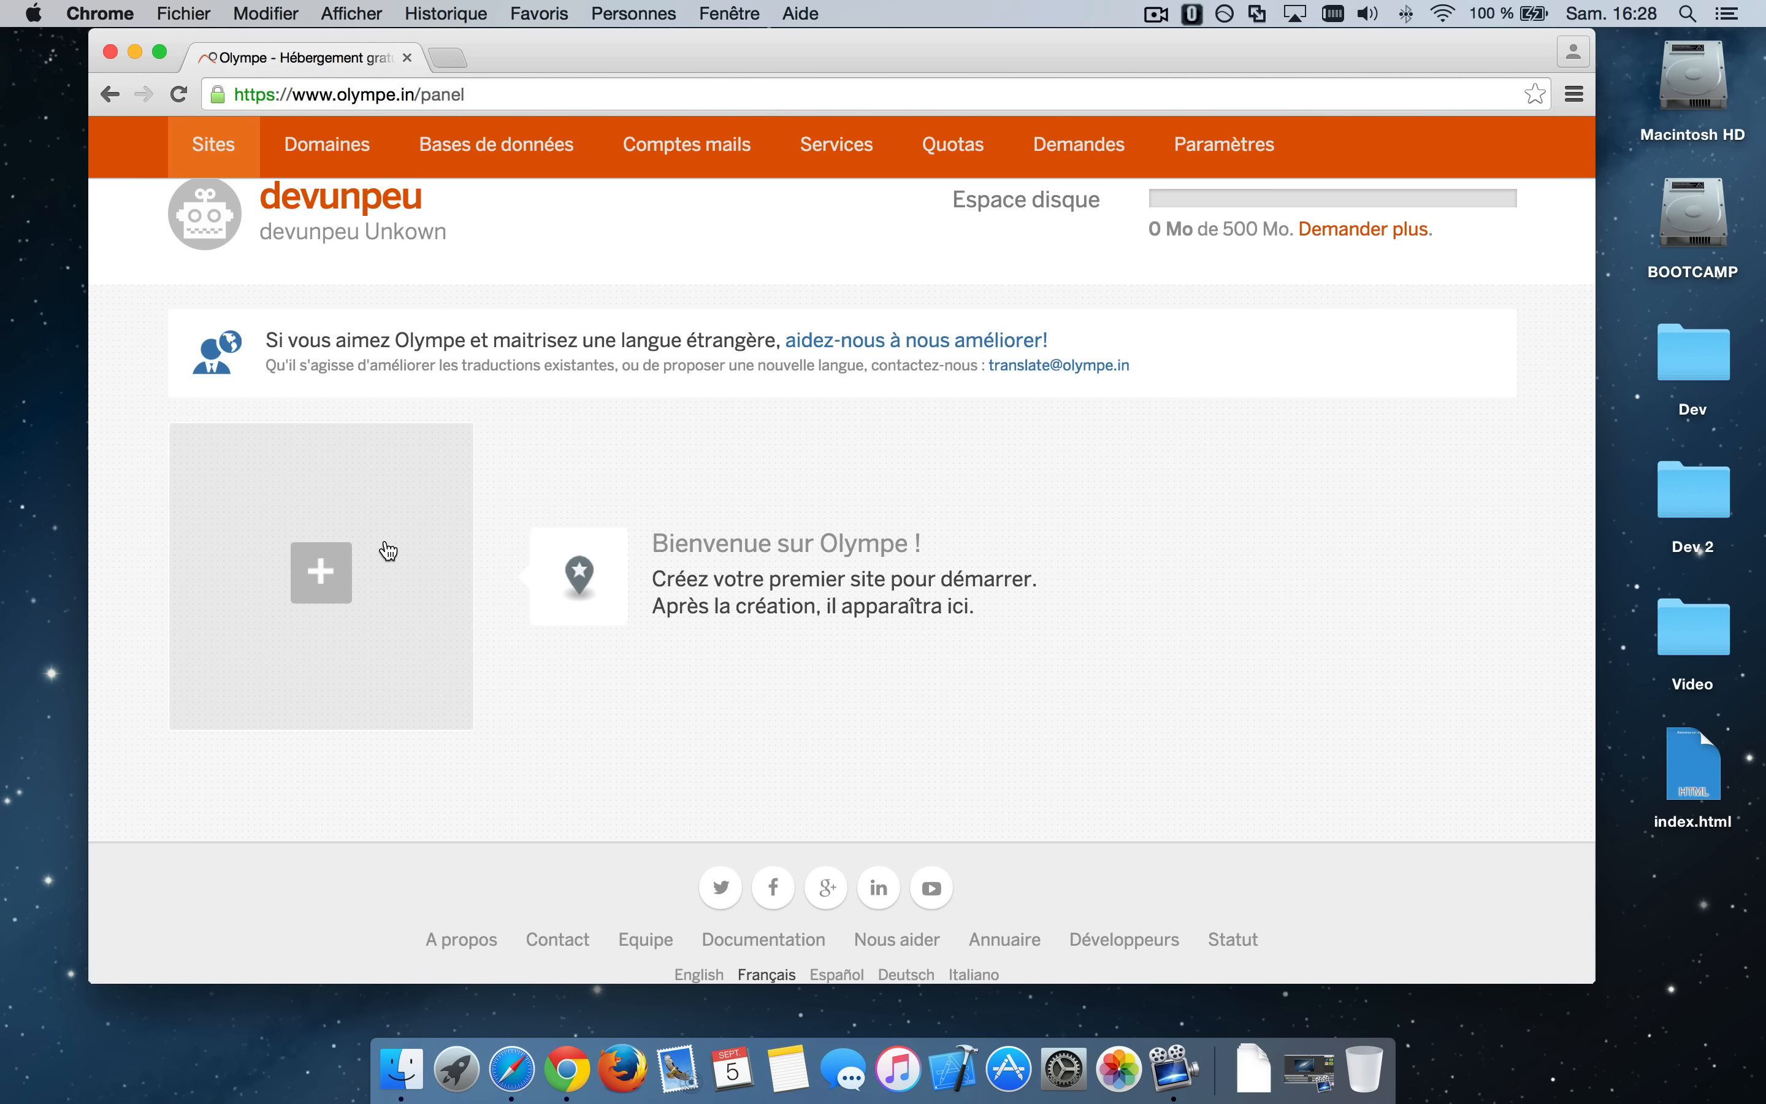
pyautogui.click(314, 590)
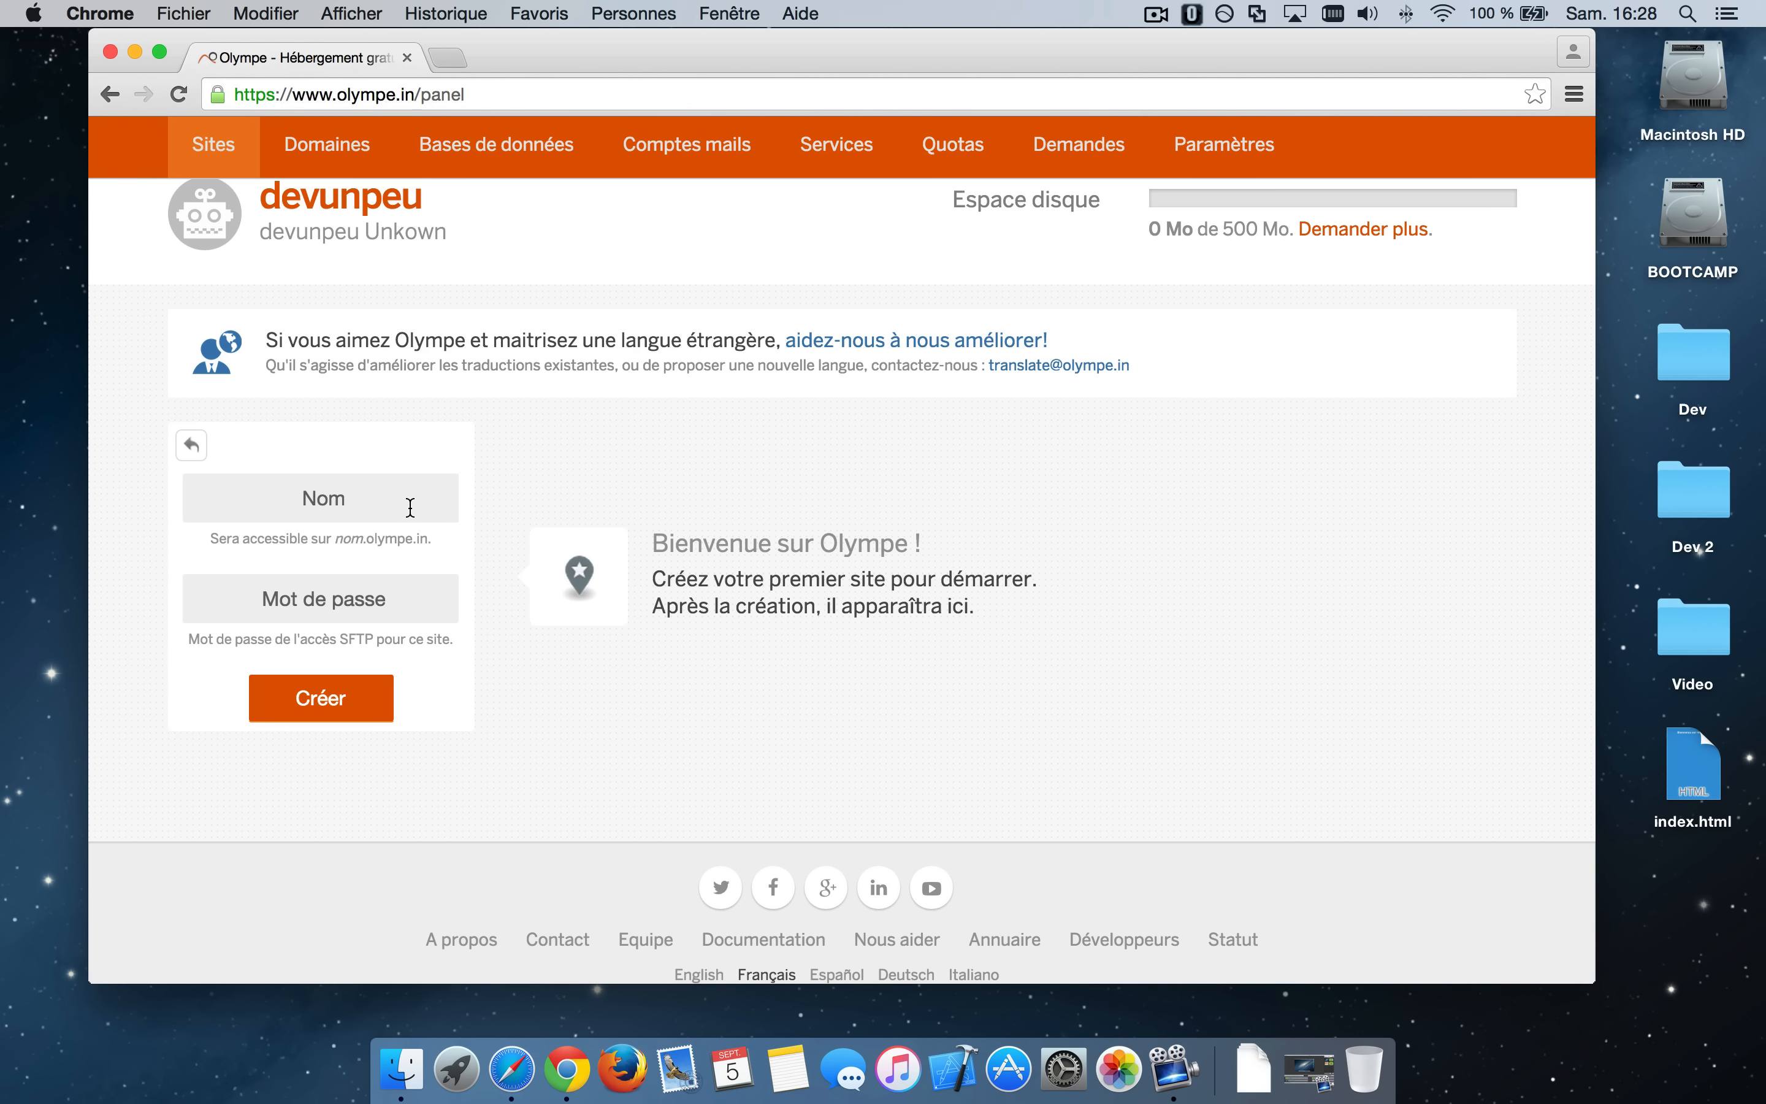
pyautogui.click(411, 507)
pyautogui.write('devunpeu')
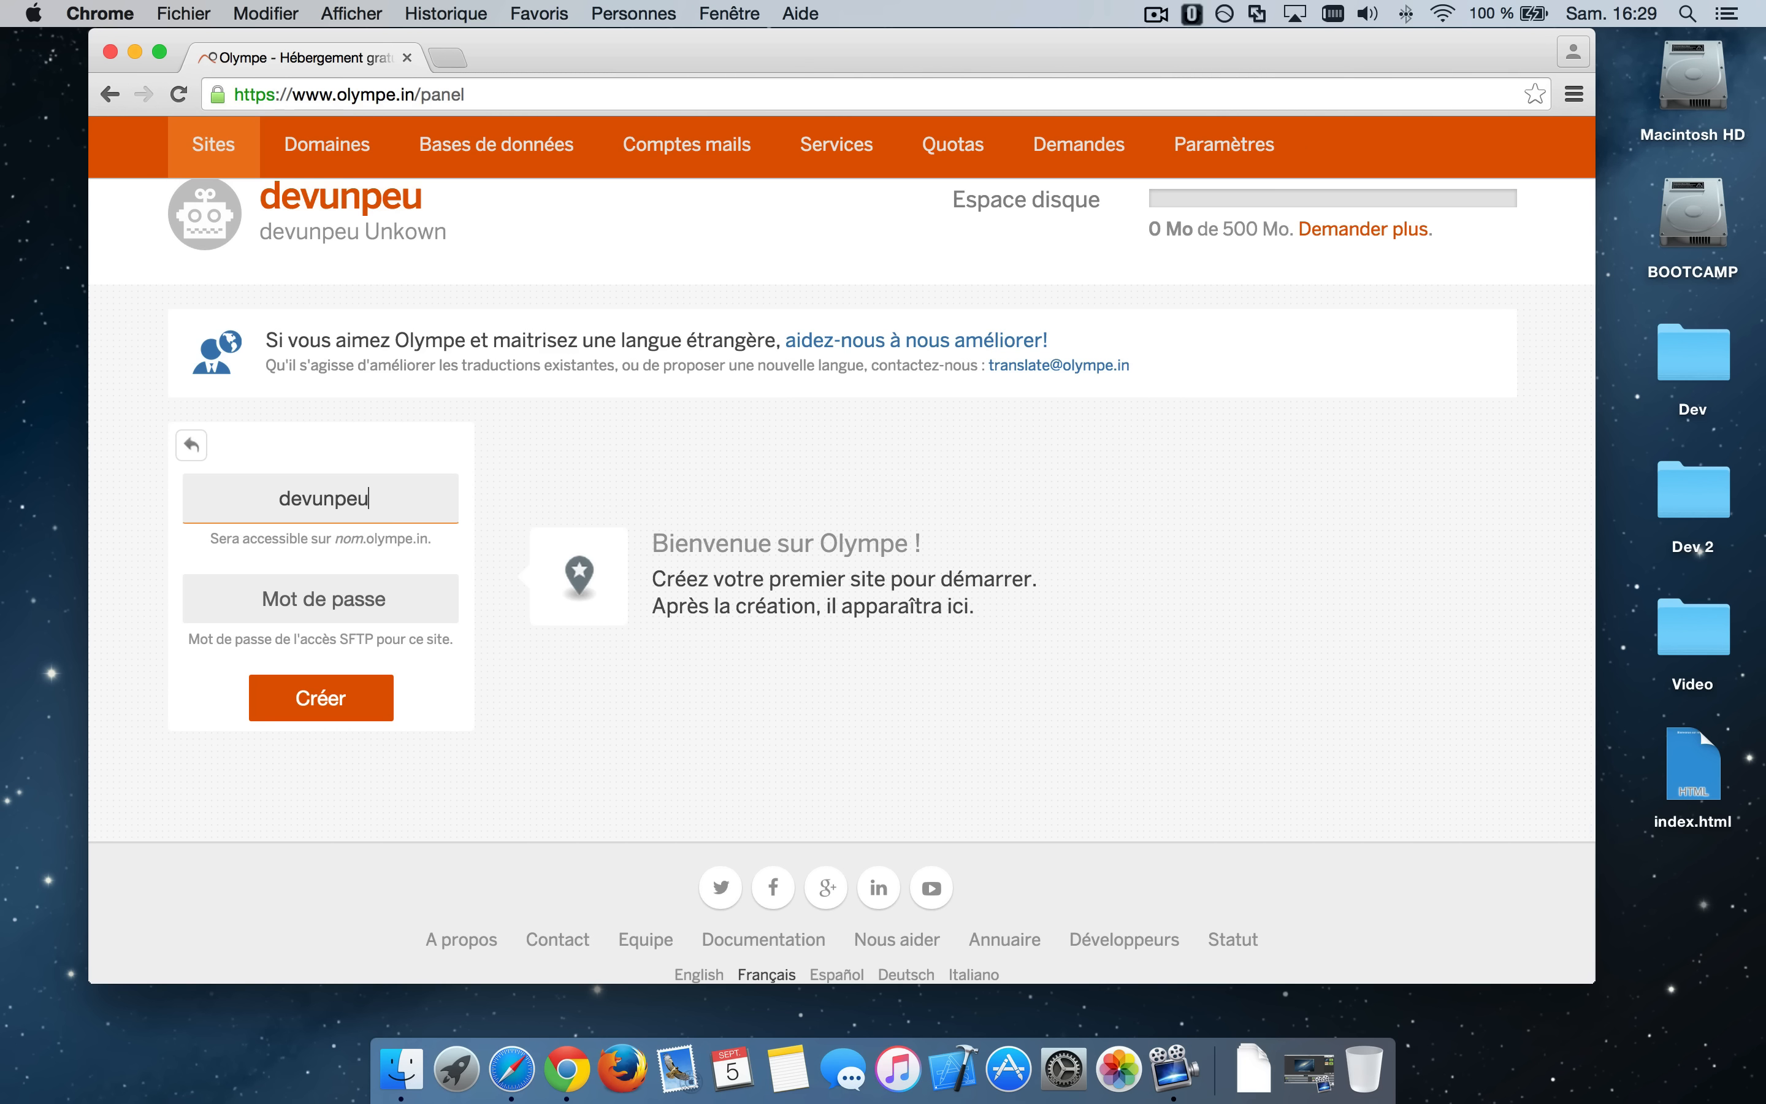
pyautogui.click(363, 591)
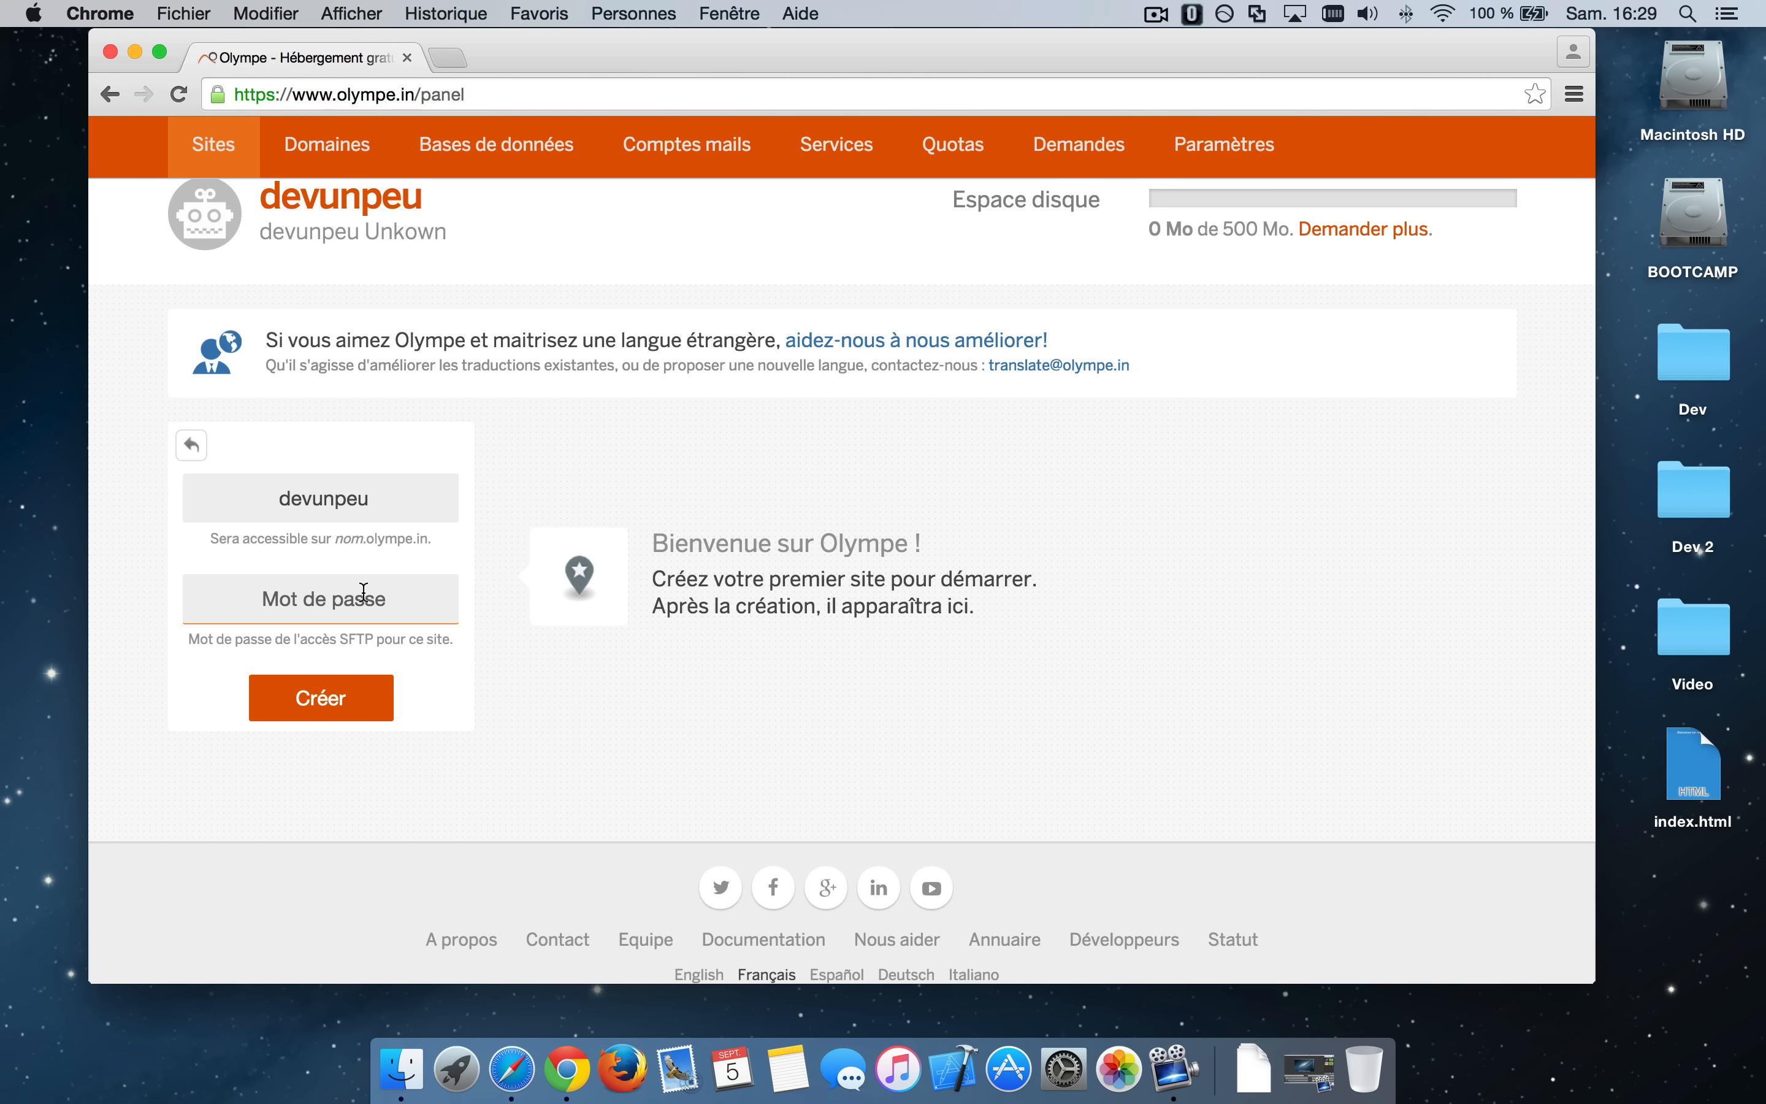
pyautogui.write('••••••••••')
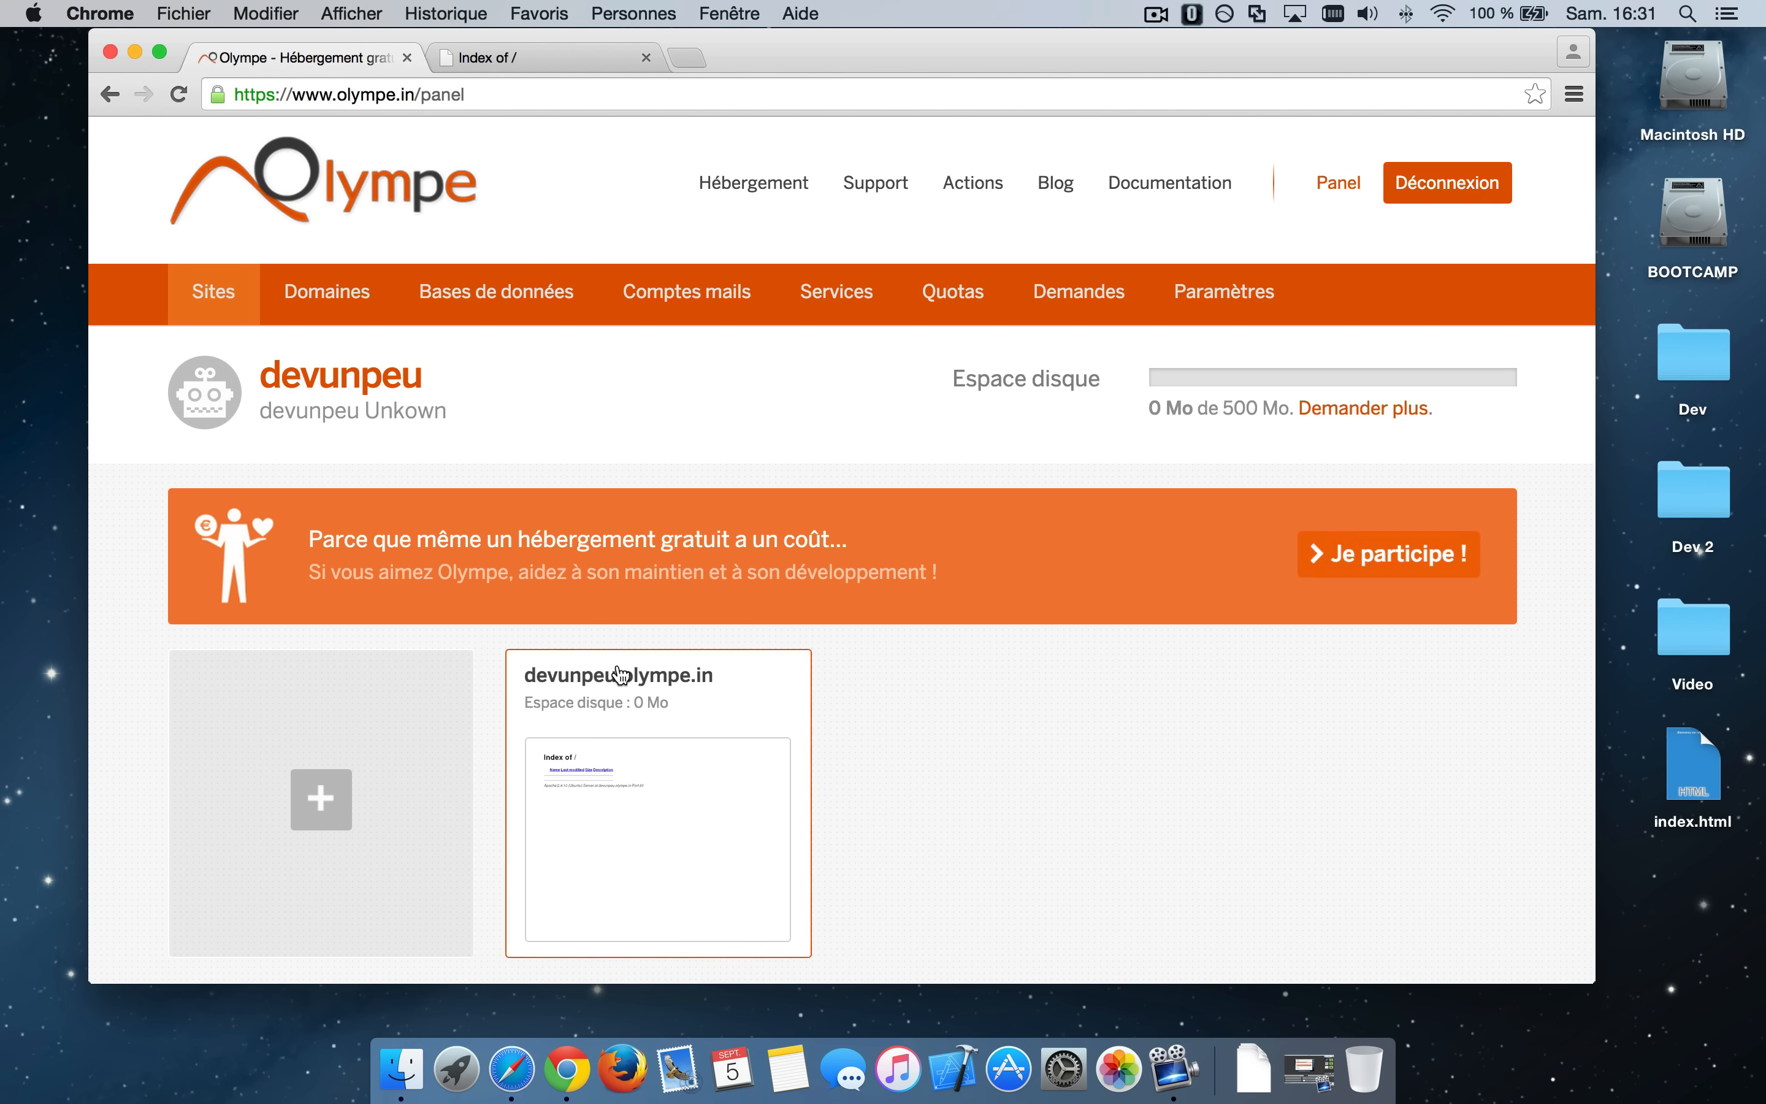
# Step: Open the configuration of the devunpeu.olympe.in site and view the site's address in a new tab
pyautogui.click(704, 699)
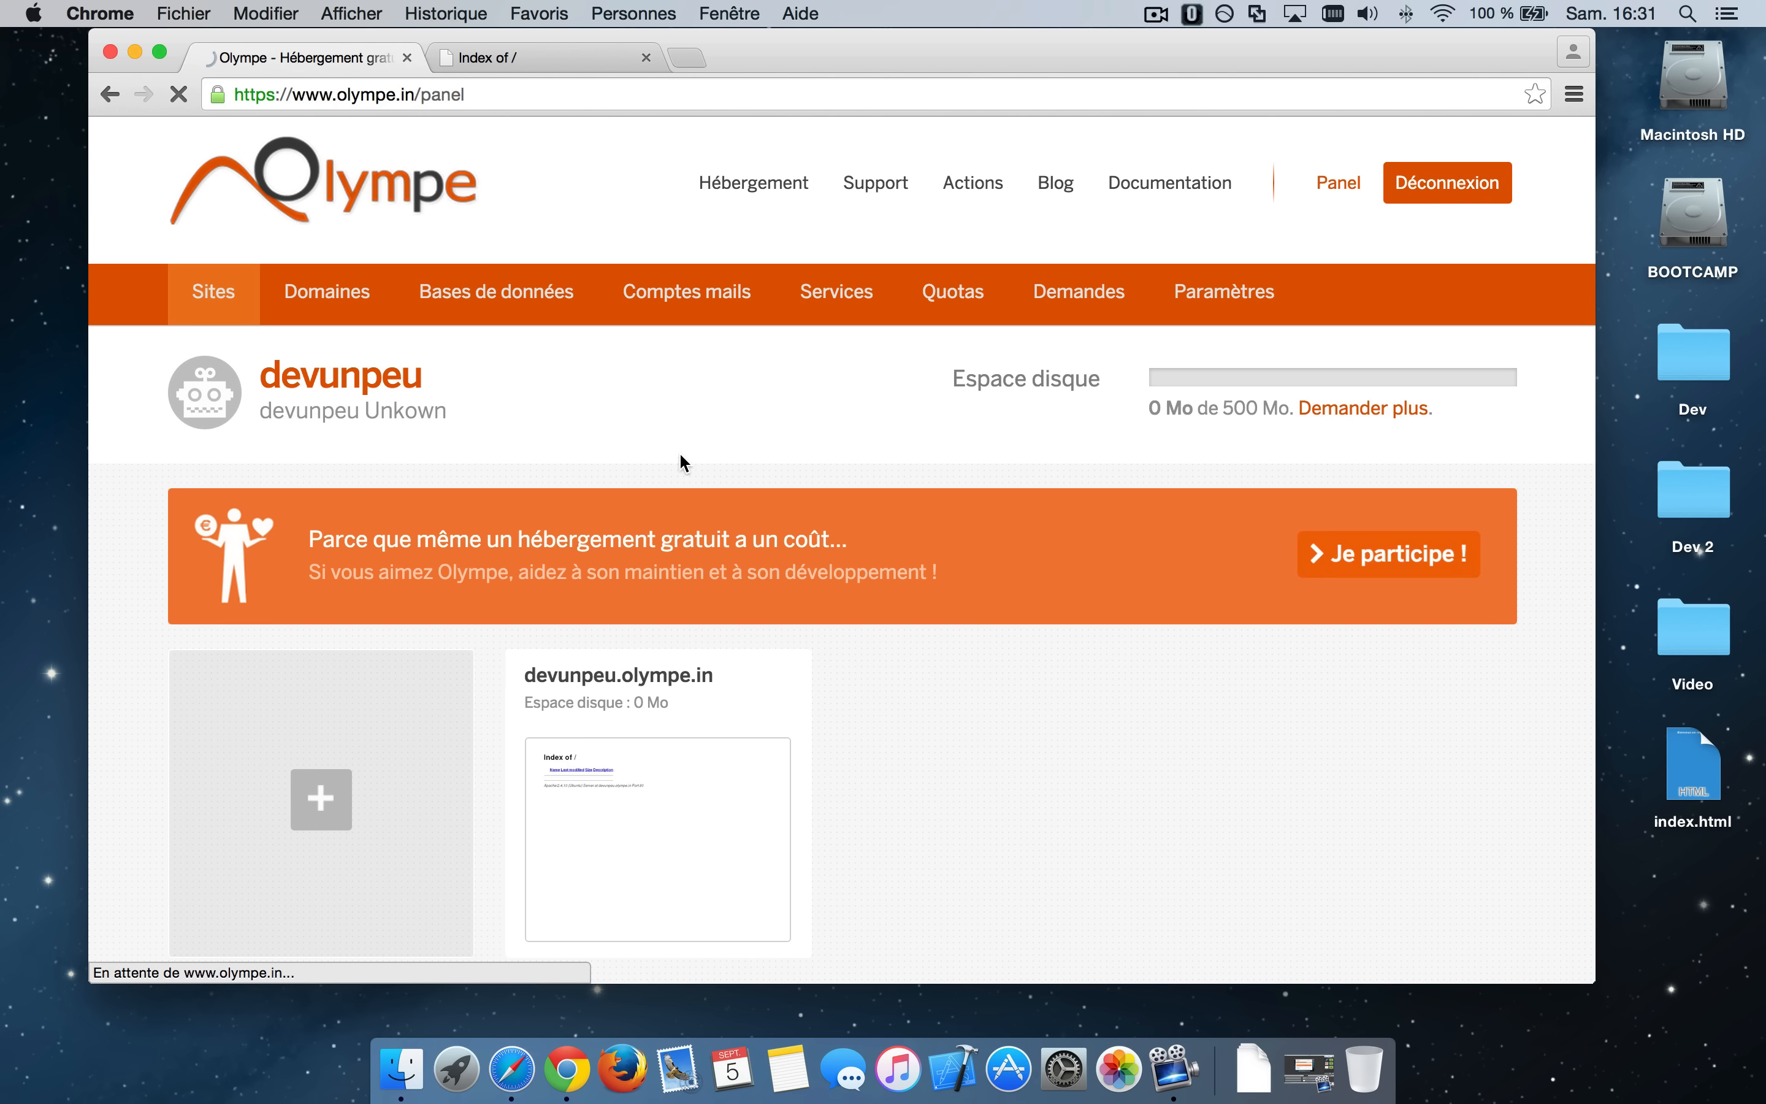
pyautogui.scroll(-6, 693, 476)
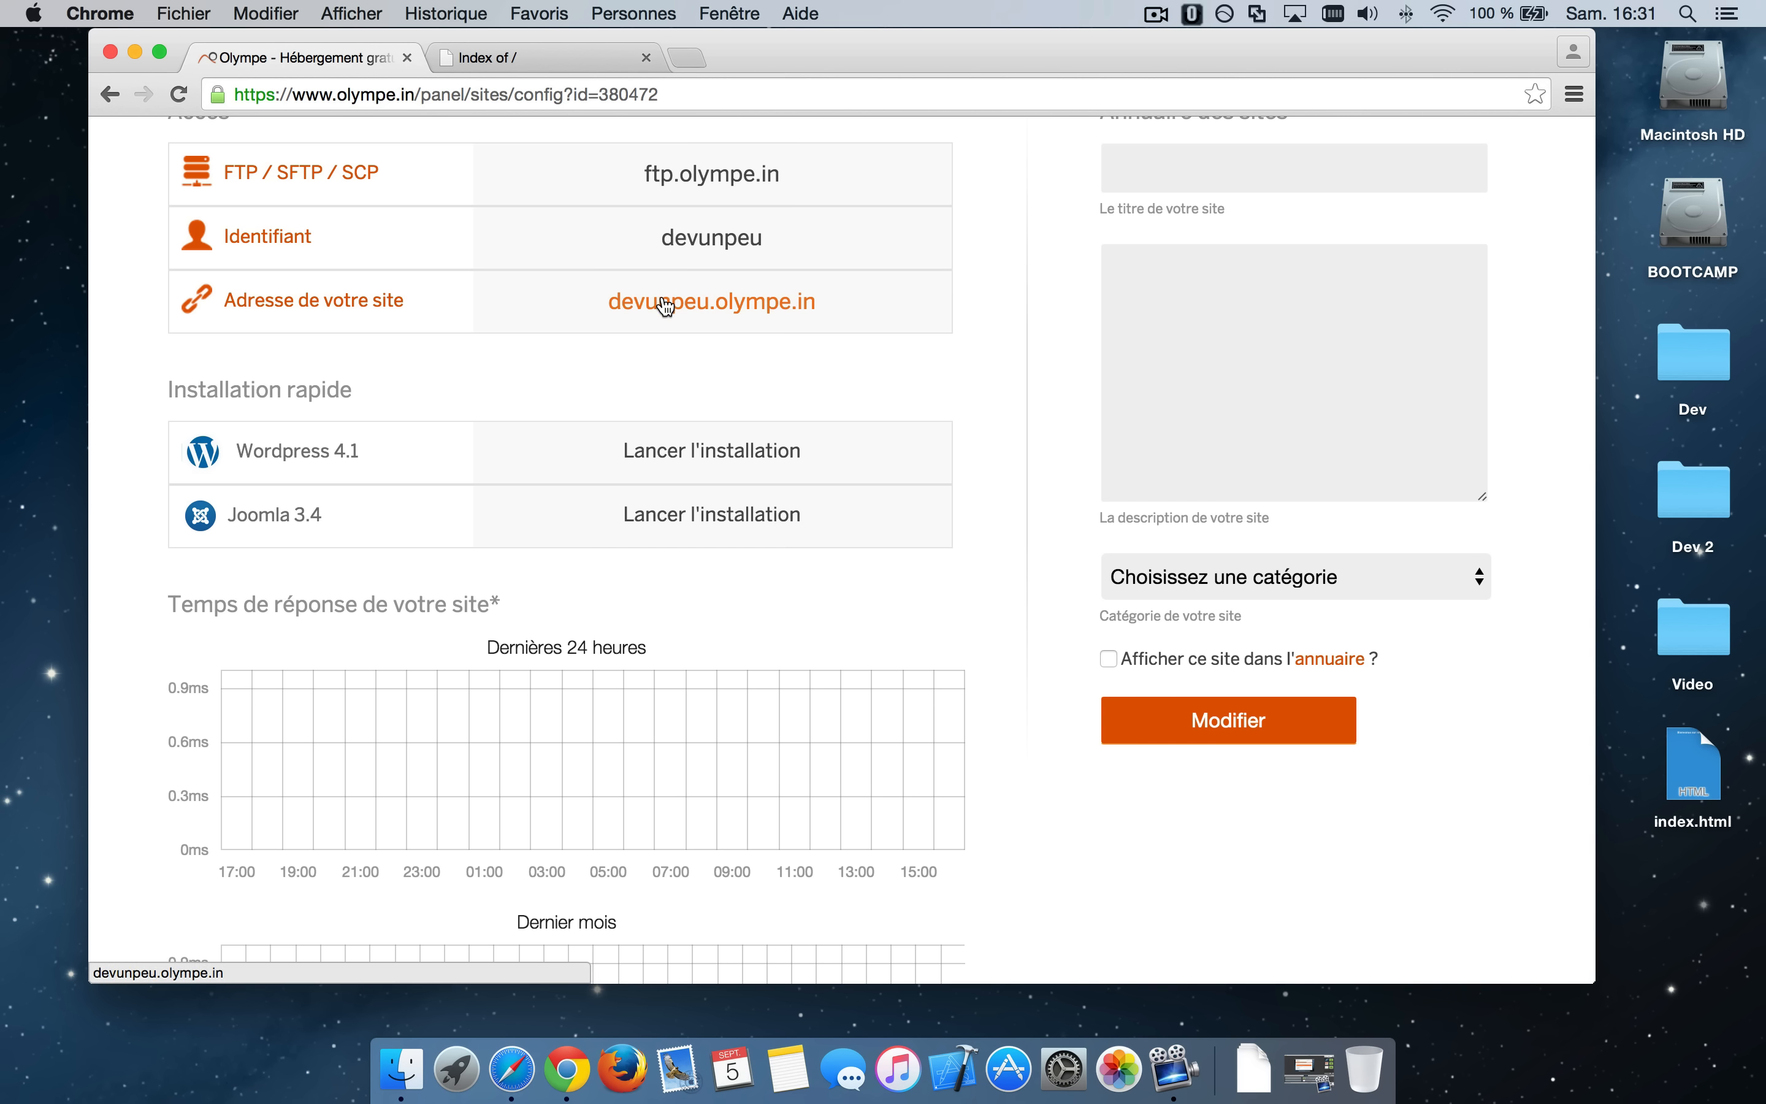
pyautogui.rightClick(663, 294)
pyautogui.click(699, 148)
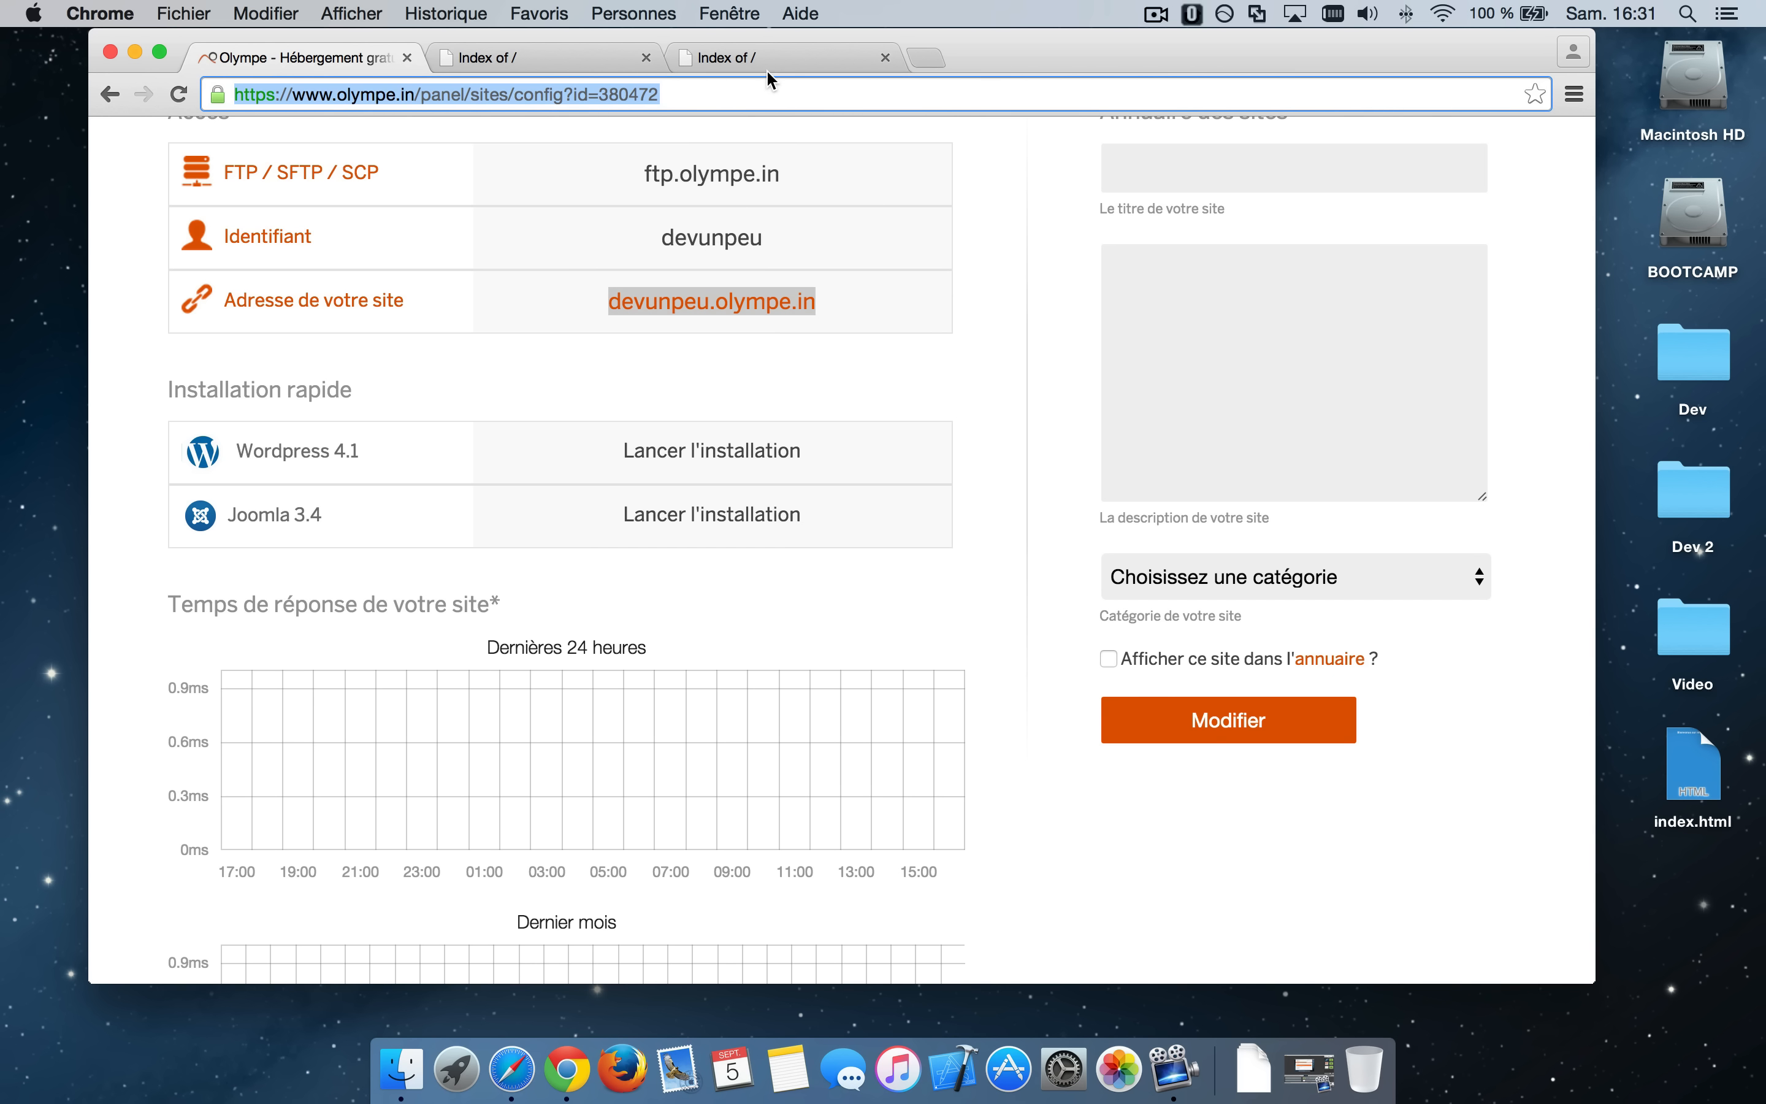
pyautogui.click(767, 69)
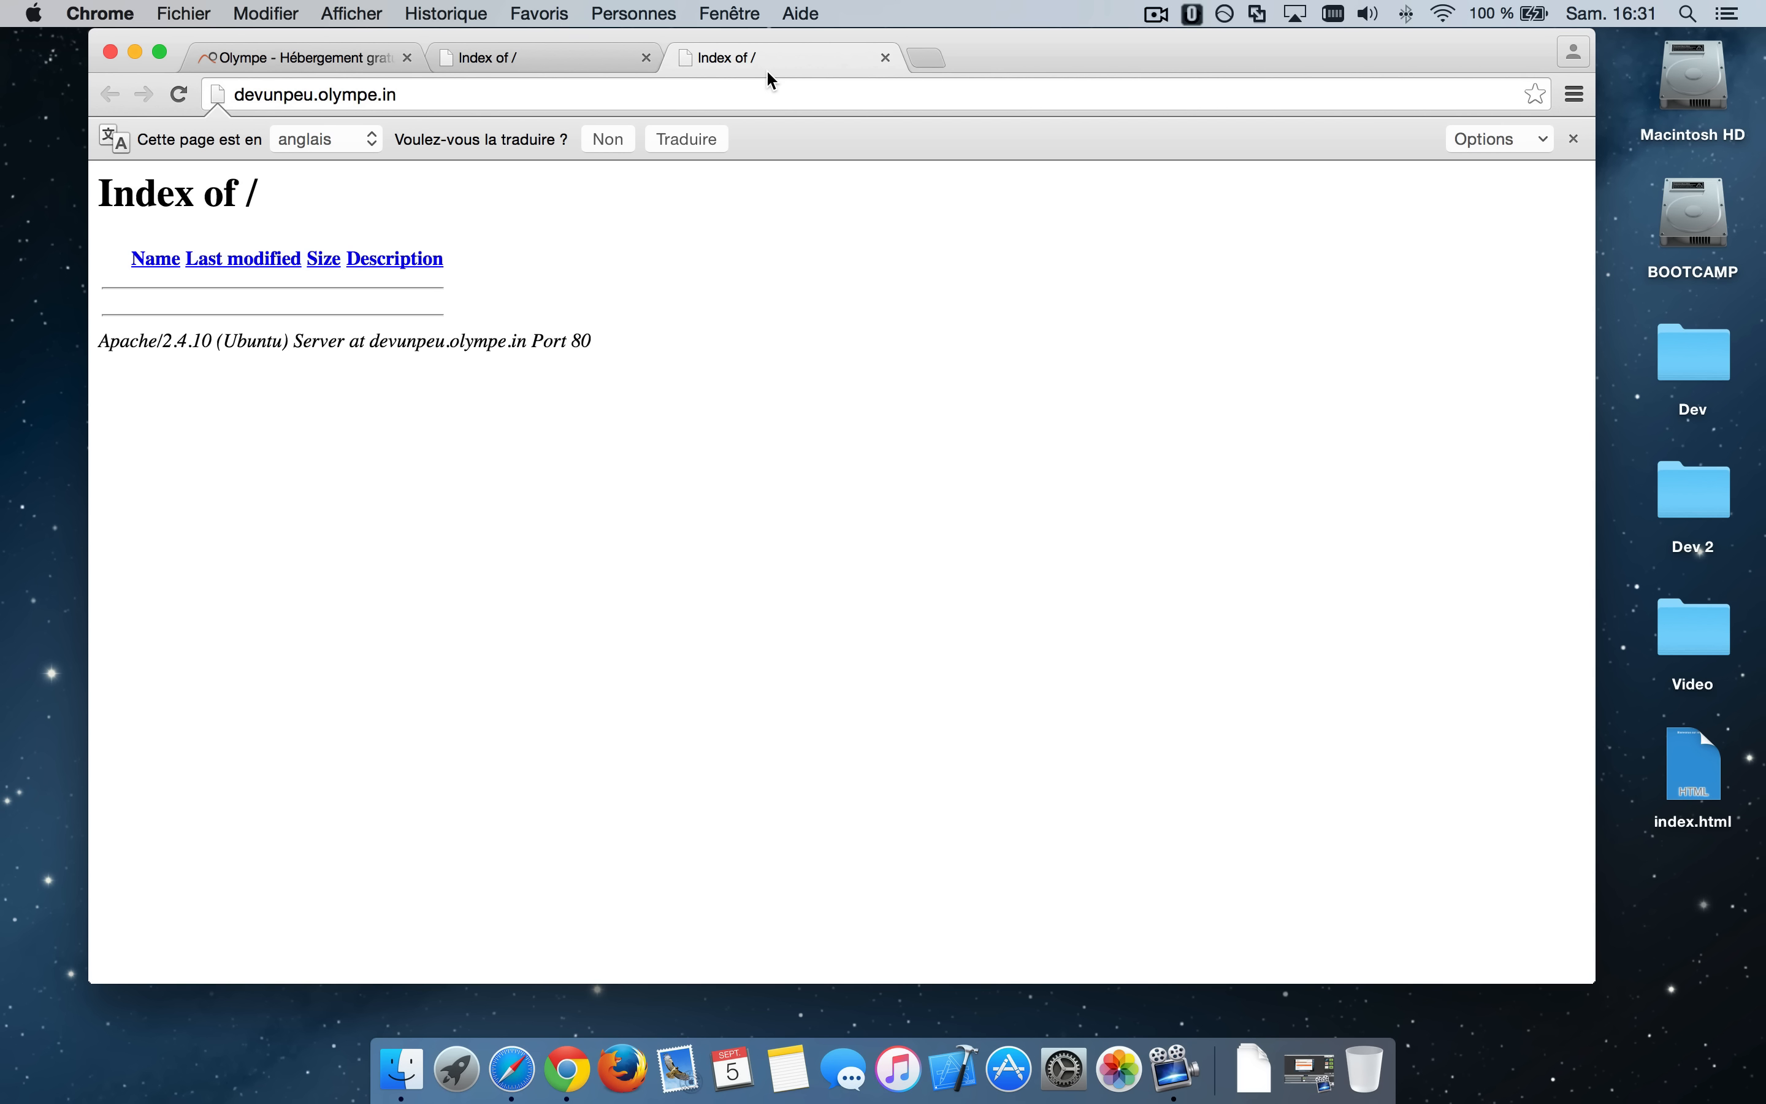
# Step: Return to the site's configuration page, review its quick installation options and open the panel's databases section
pyautogui.click(304, 58)
pyautogui.click(602, 336)
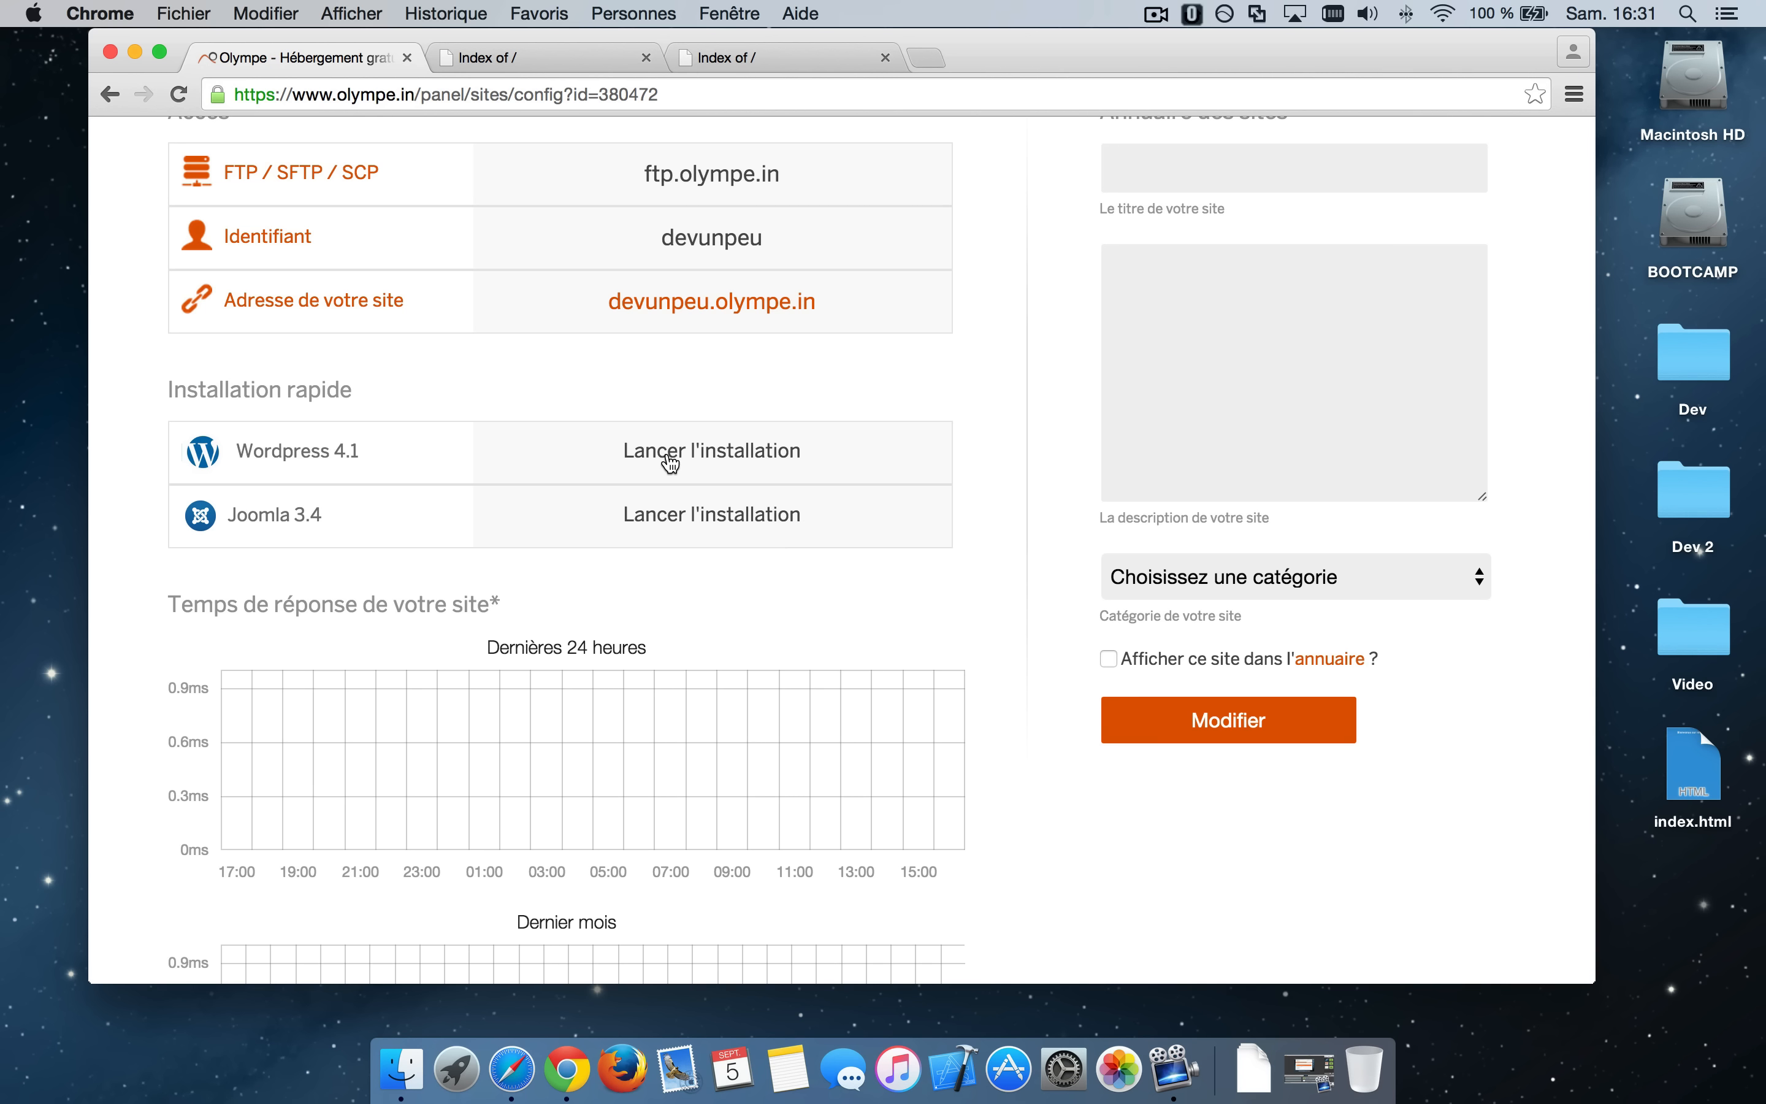
pyautogui.scroll(10, 669, 461)
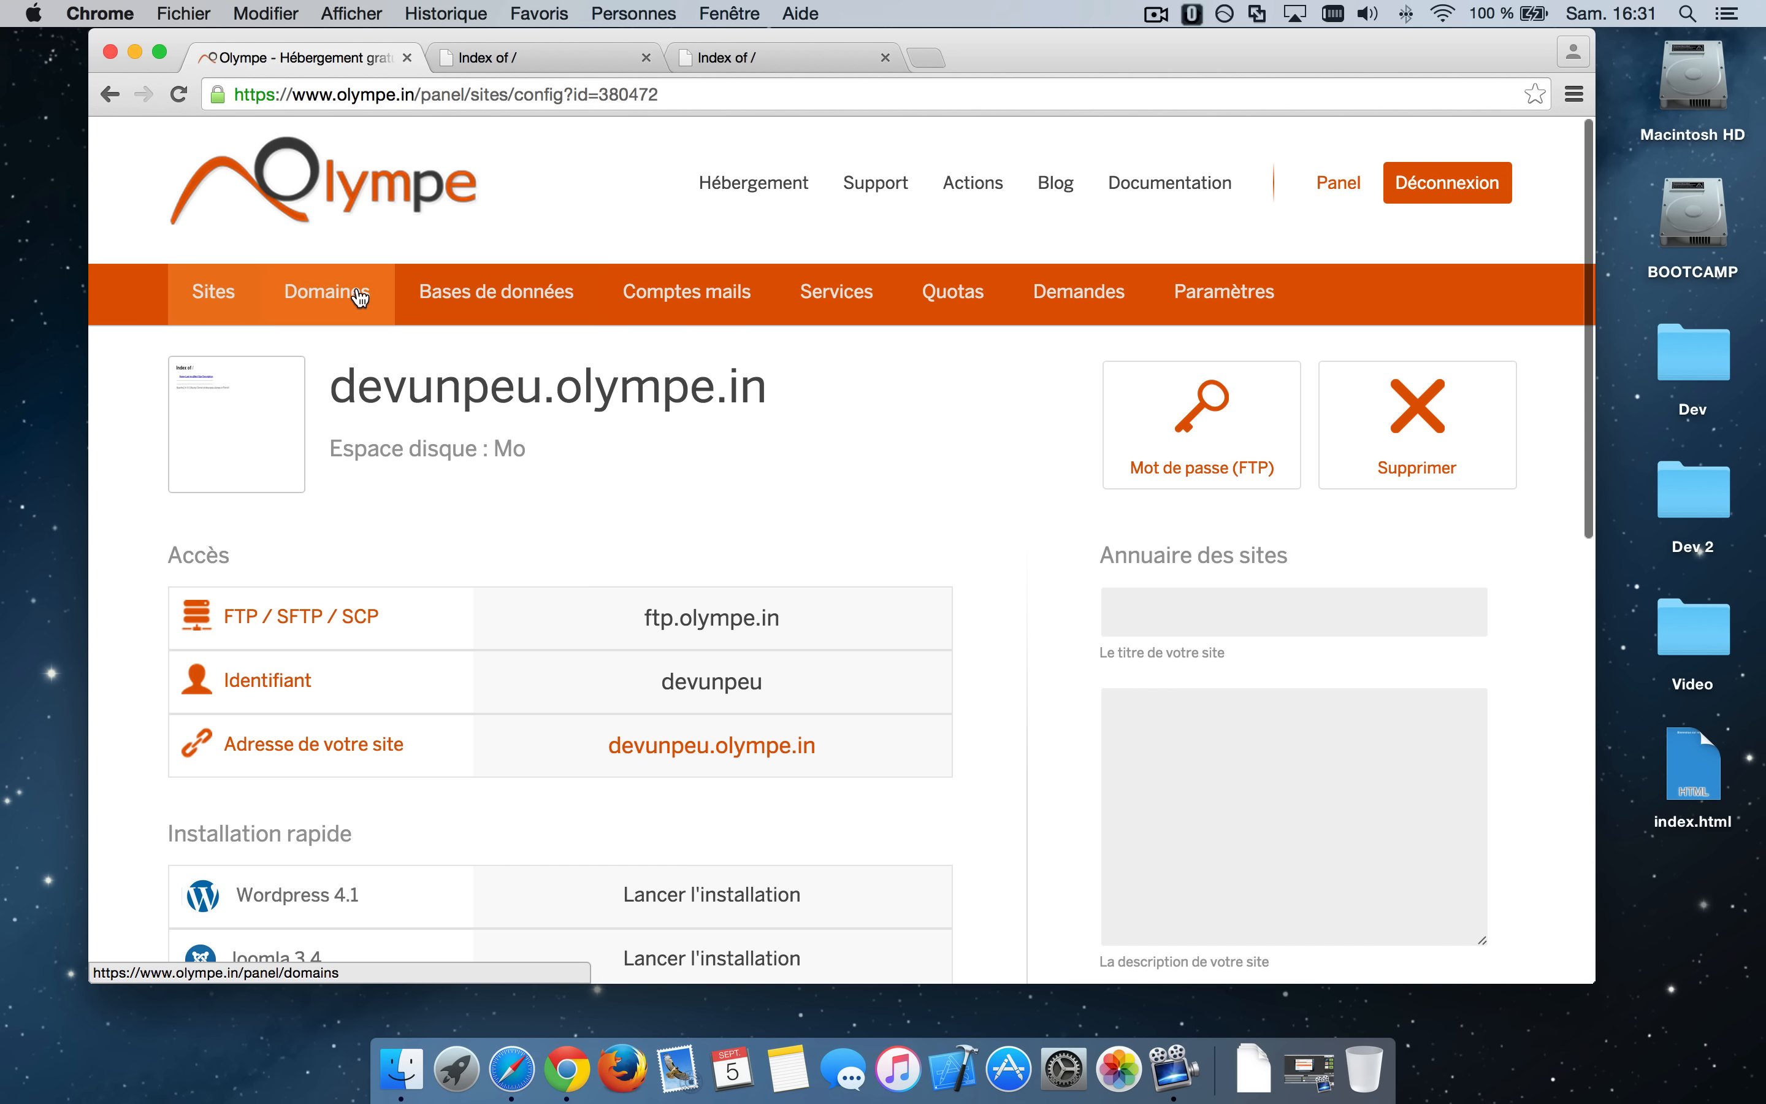
pyautogui.click(481, 295)
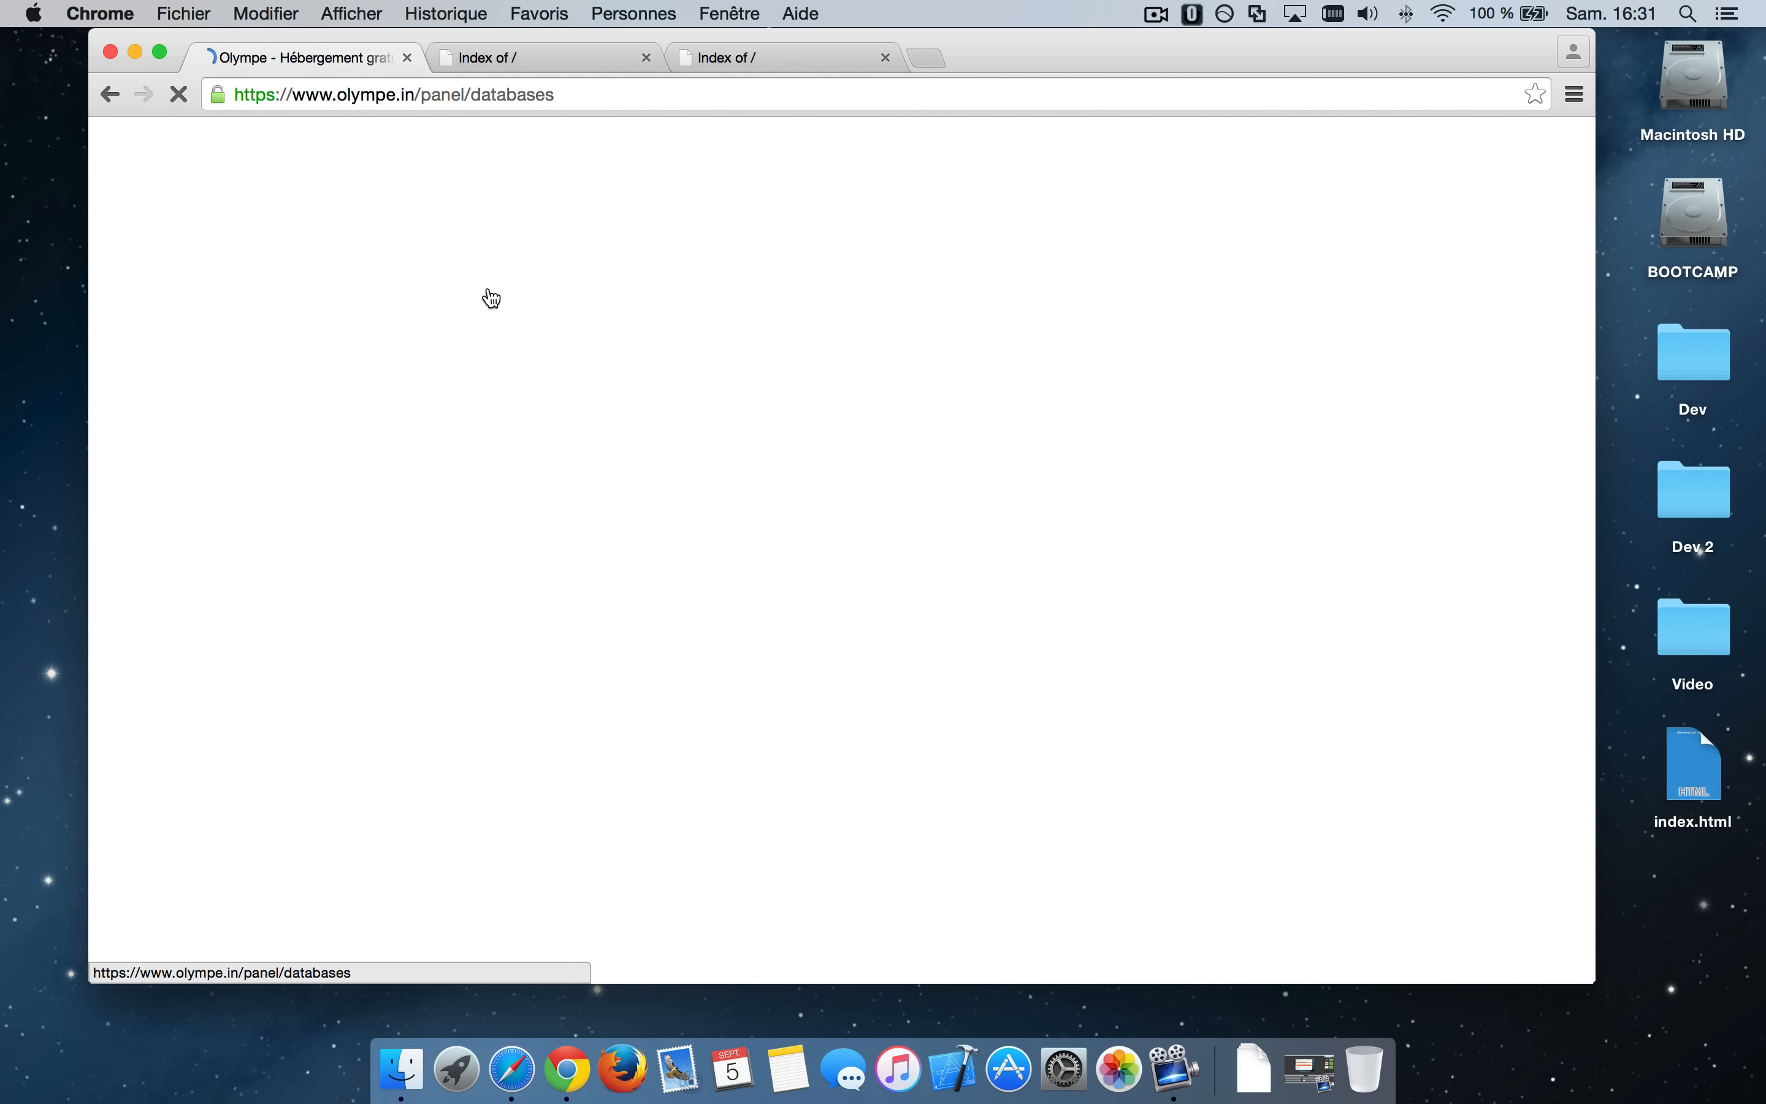
pyautogui.click(1326, 403)
pyautogui.click(1362, 511)
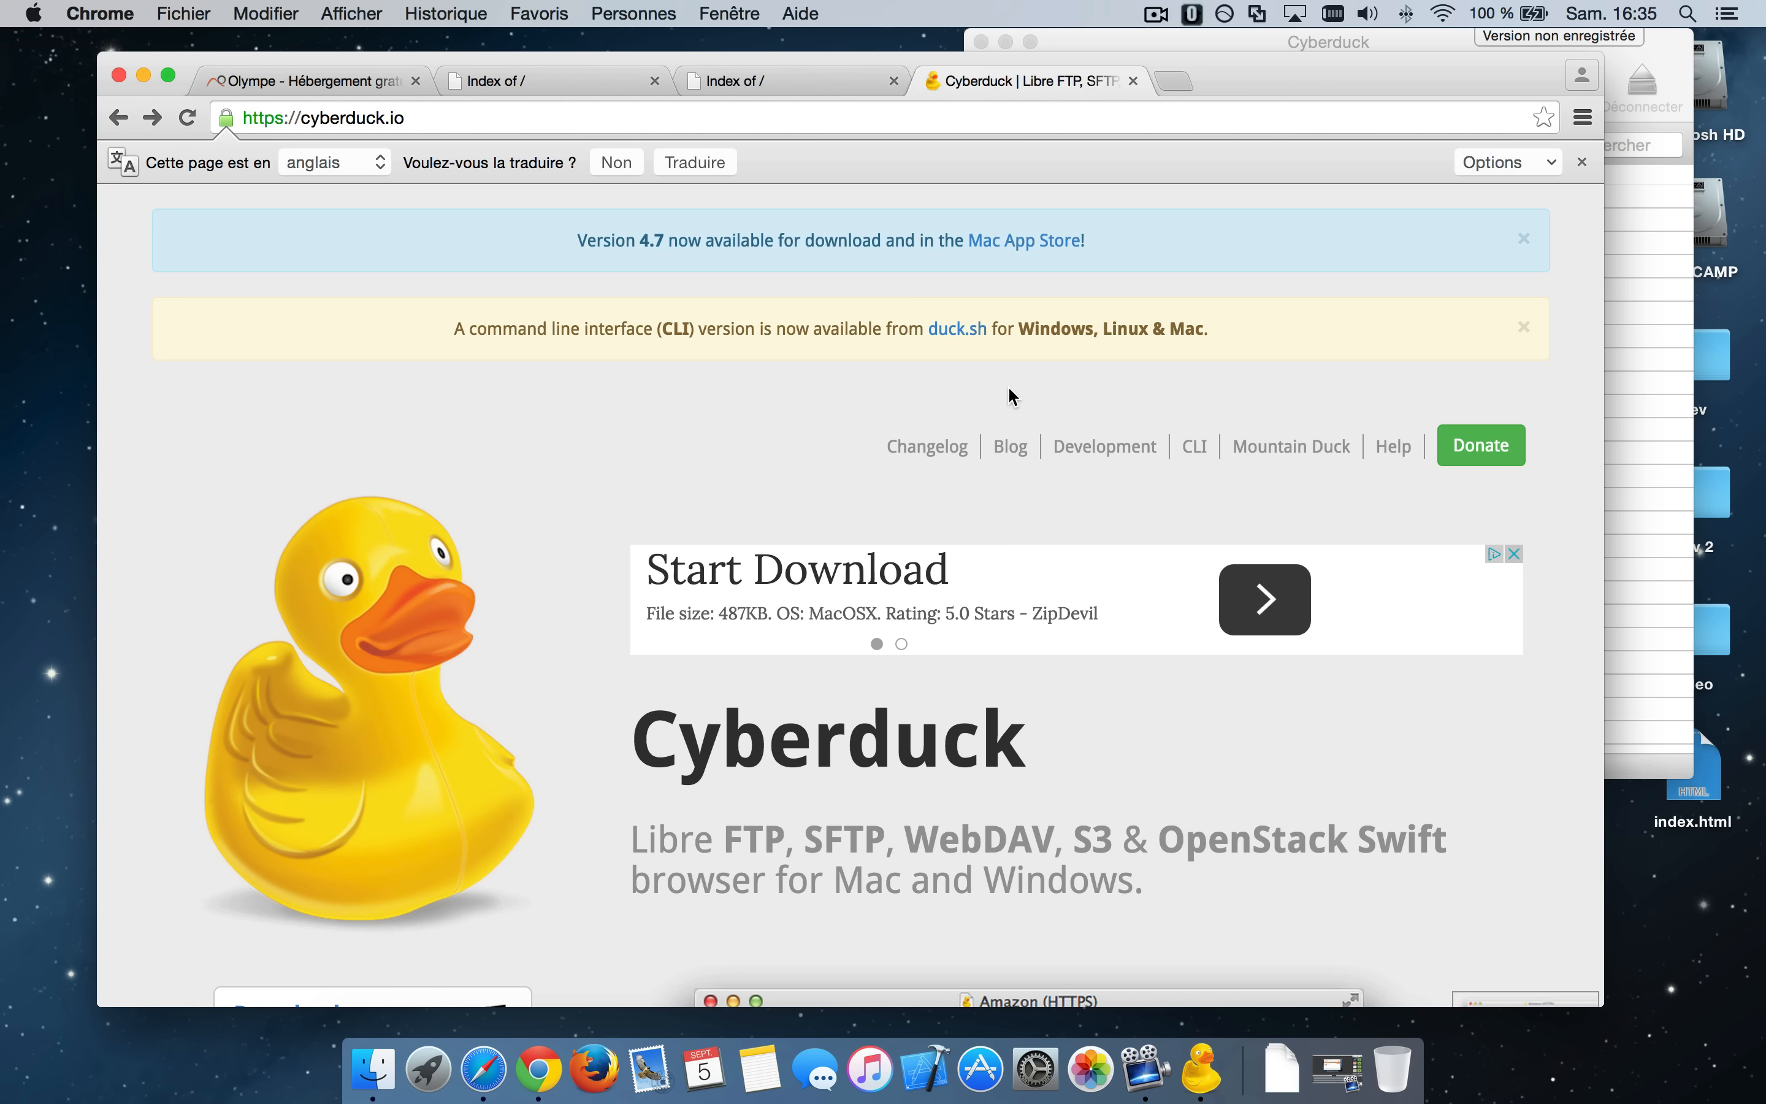
# Step: Review the Cyberduck download options and reopen the devunpeu.olympe.in configuration in the Olympe panel
pyautogui.scroll(-7, 828, 394)
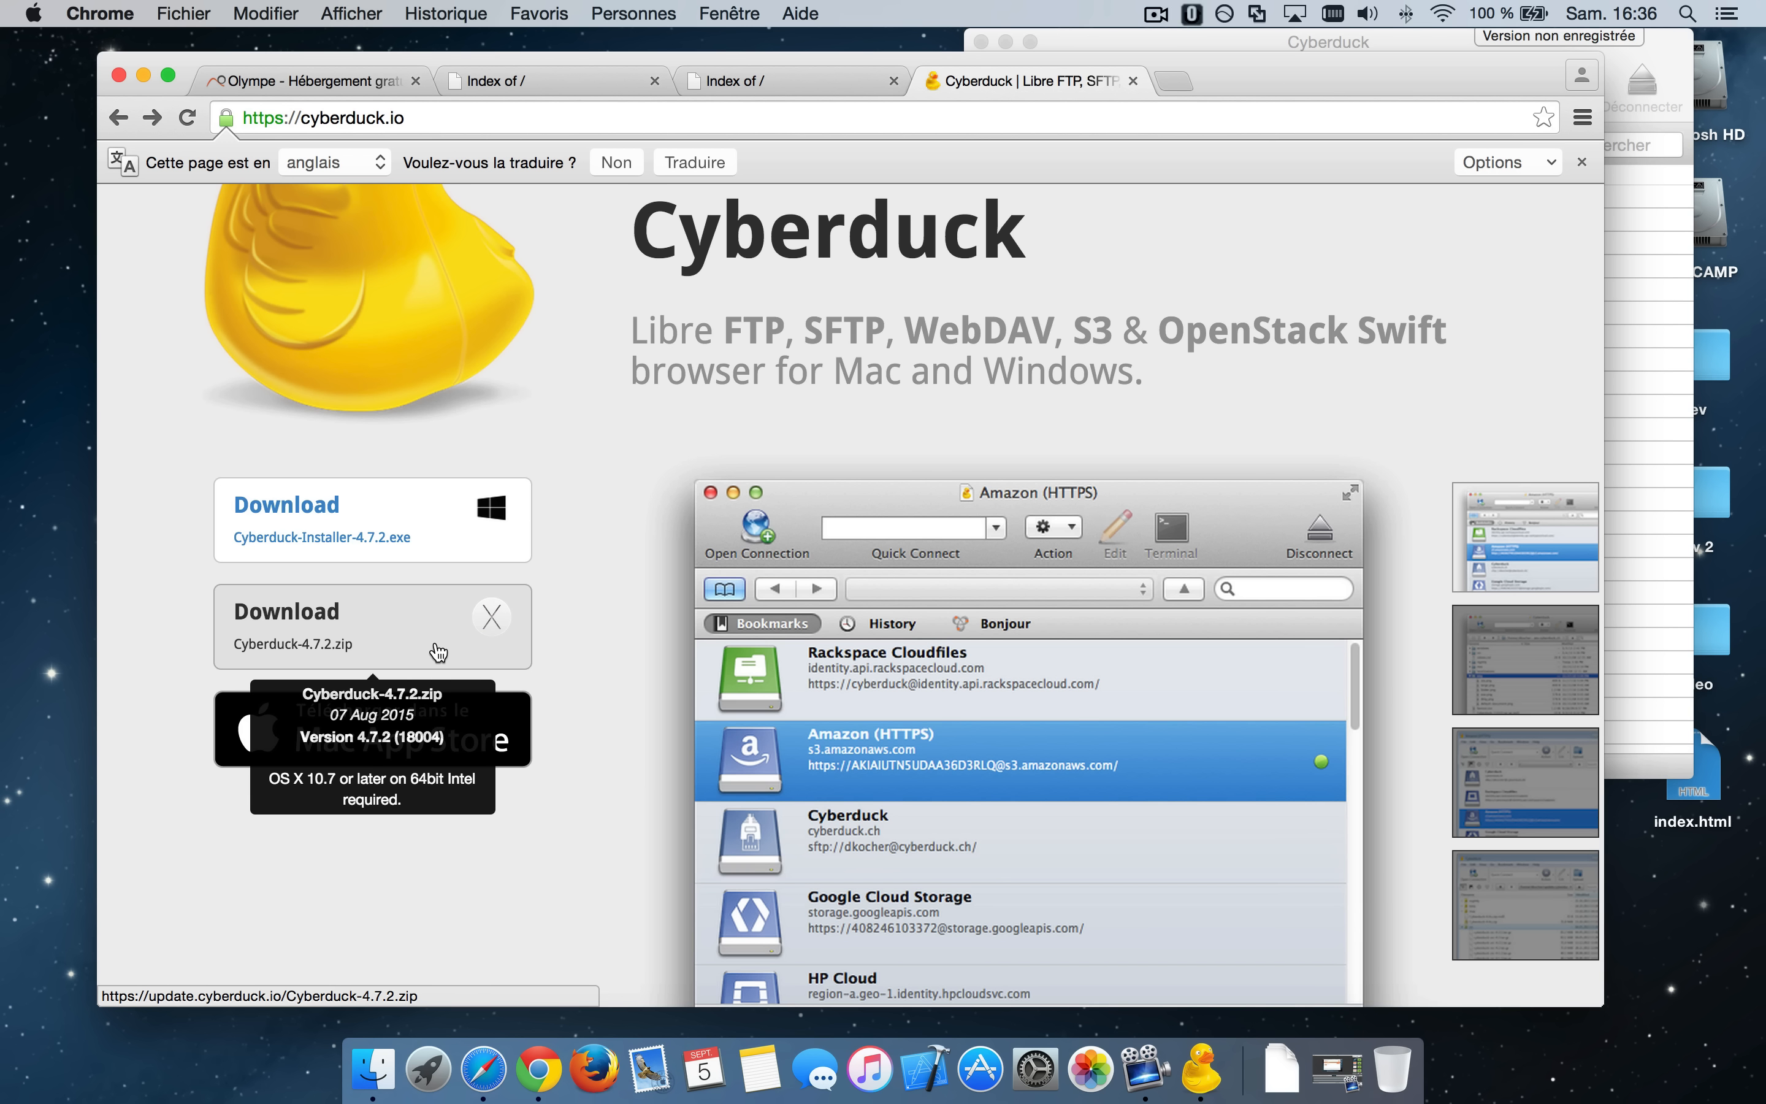
pyautogui.moveTo(1248, 78); pyautogui.dragTo(1066, 25)
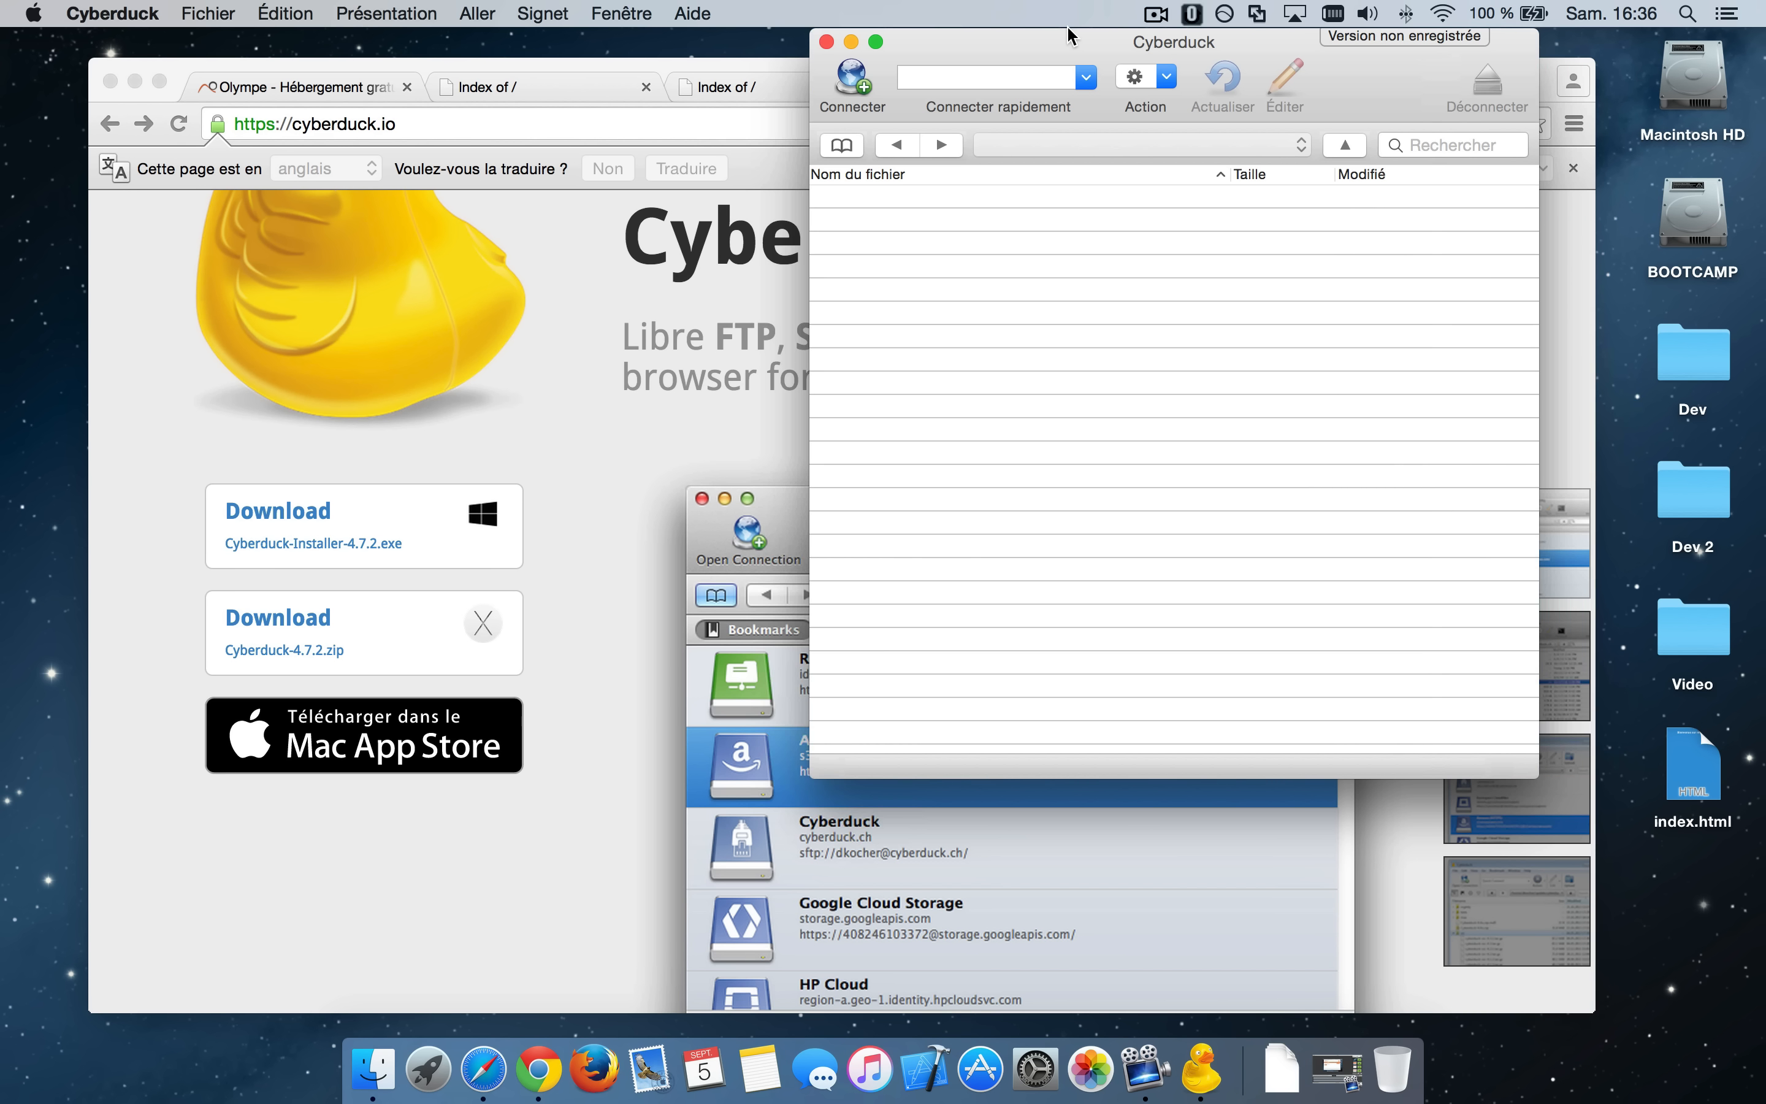
pyautogui.click(377, 74)
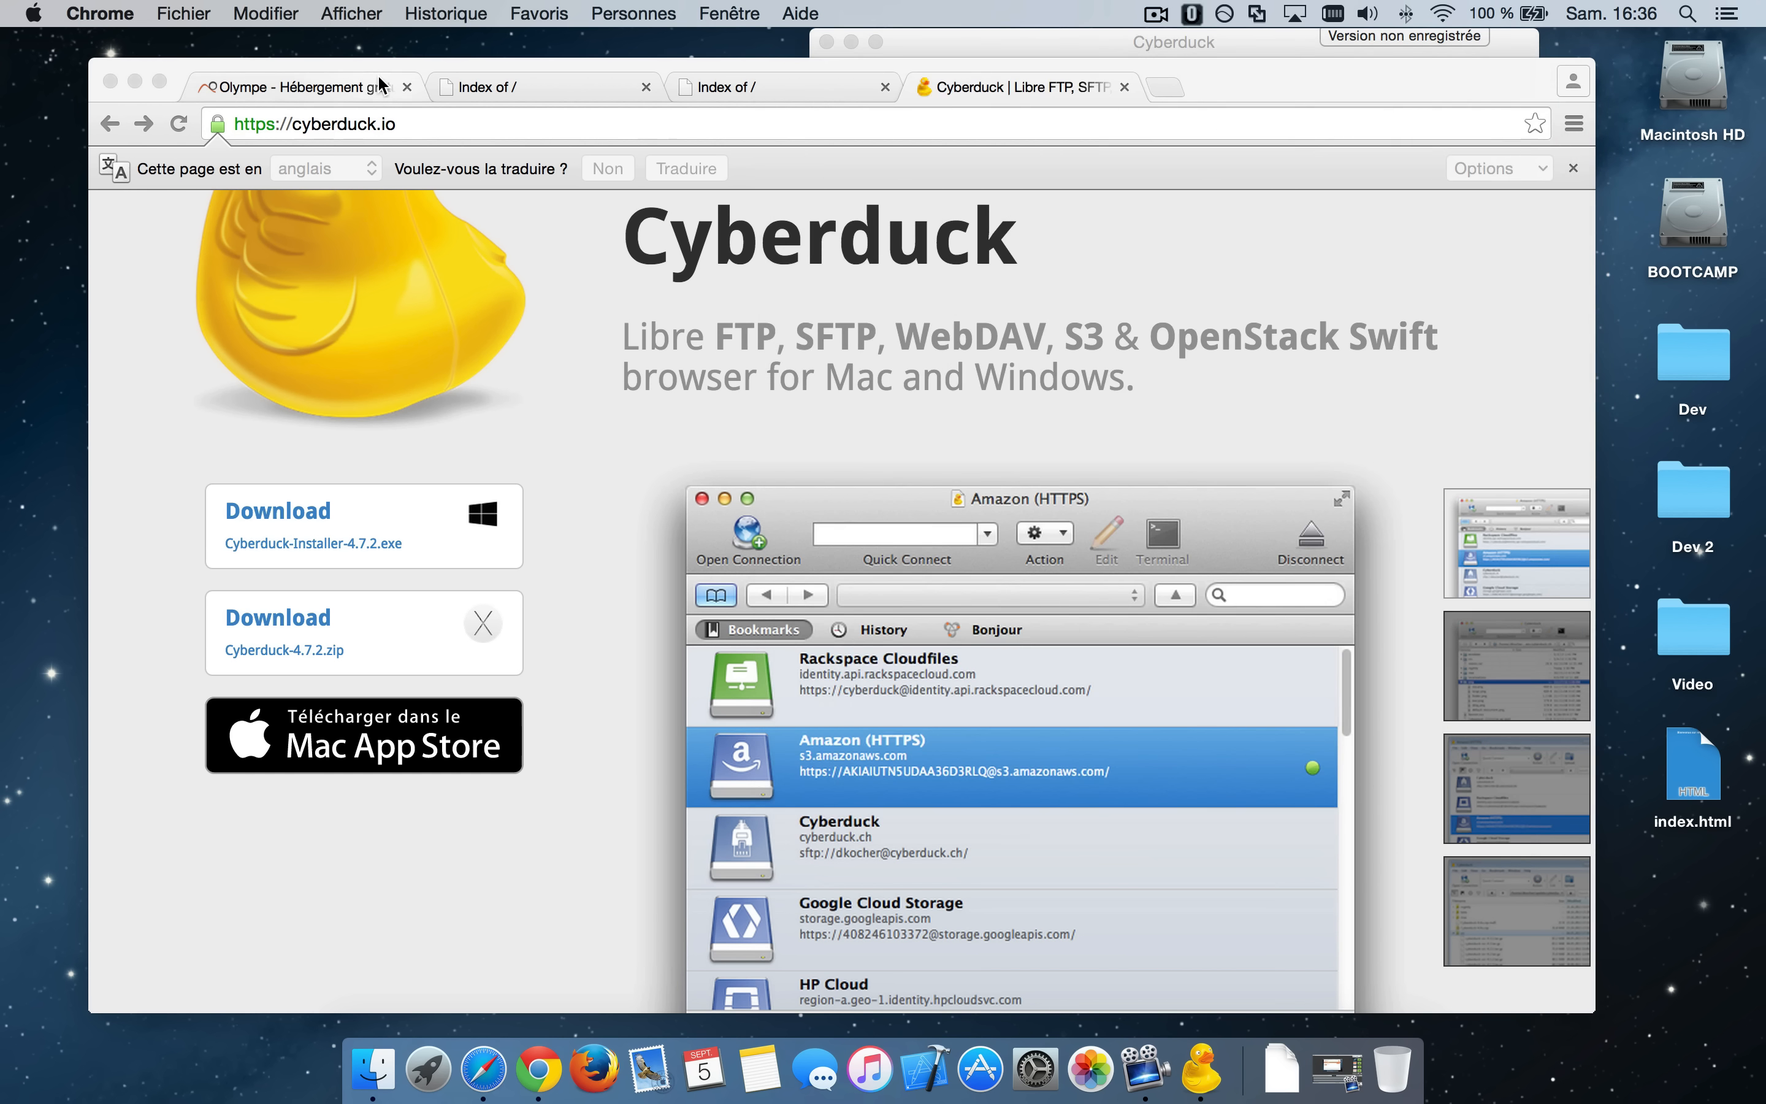
pyautogui.click(407, 93)
pyautogui.click(687, 672)
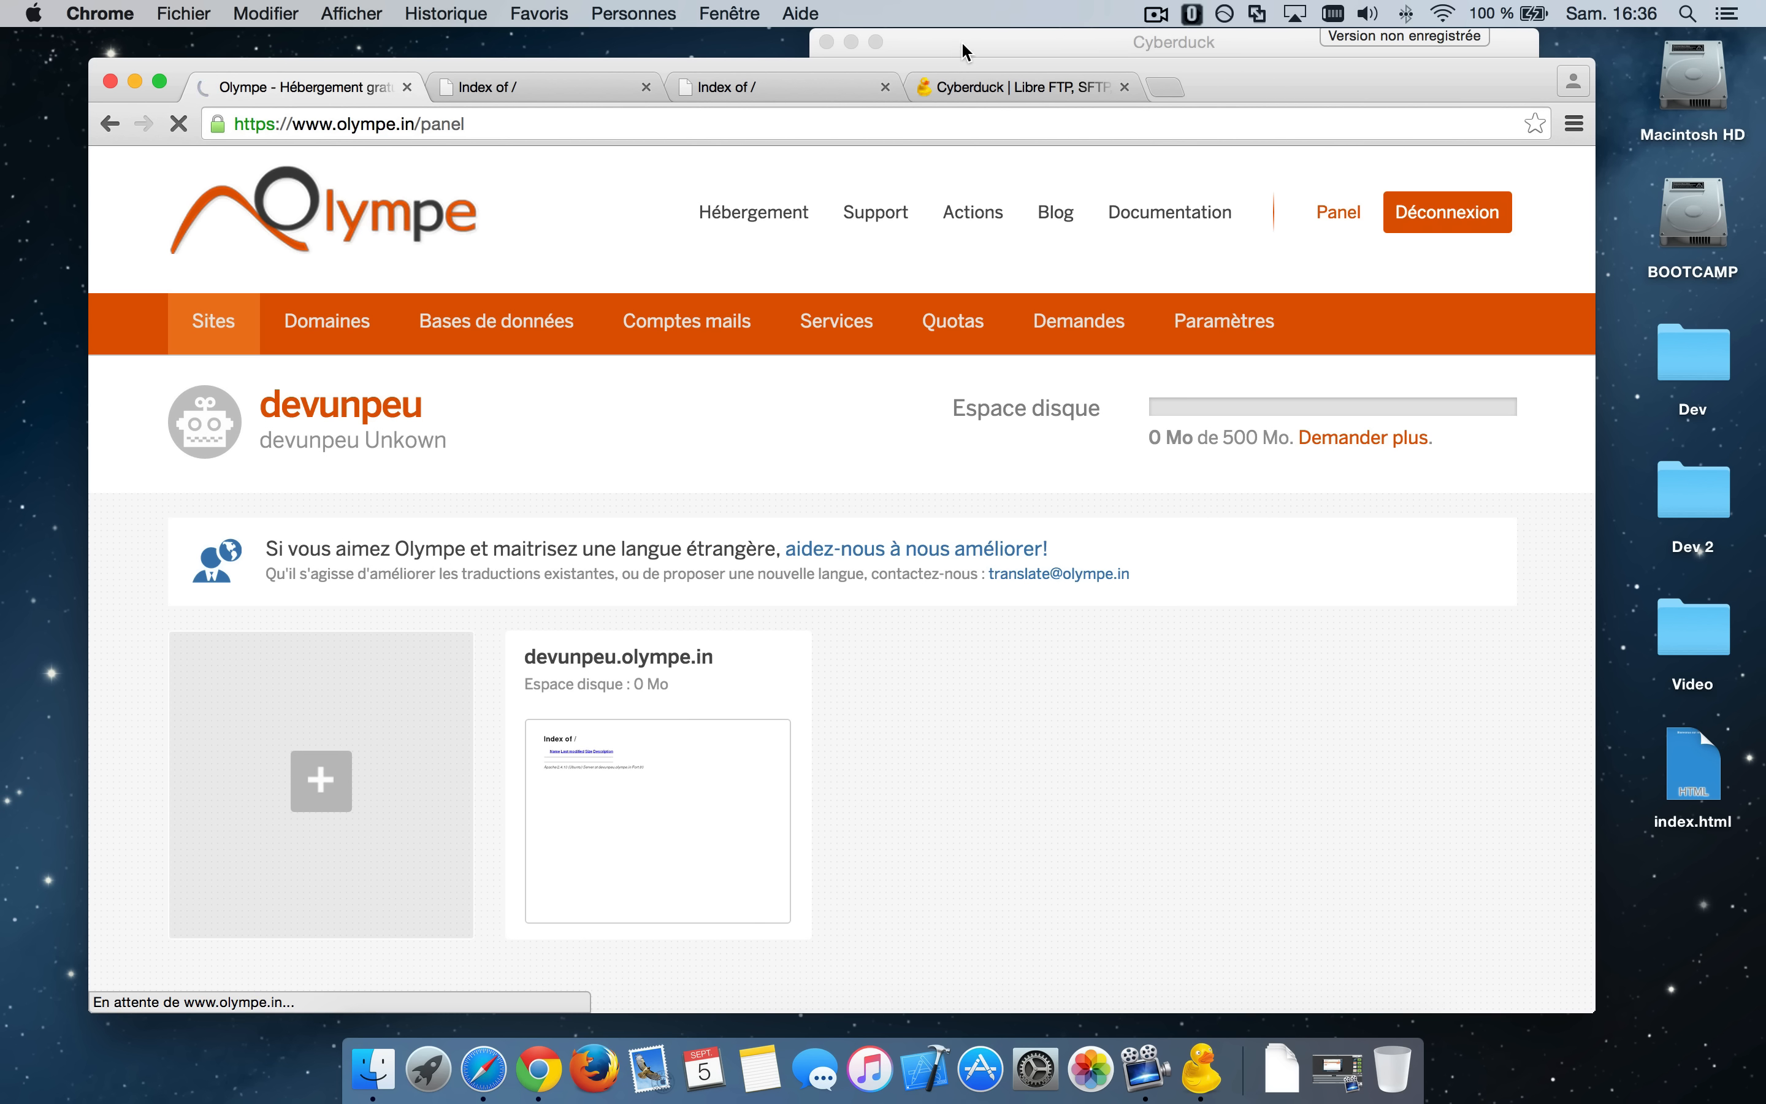
# Step: Switch to Cyberduck and set up a new connection with the SFTP (SSH File Transfer Protocol) protocol
pyautogui.moveTo(965, 51); pyautogui.dragTo(1109, 42)
pyautogui.click(1006, 81)
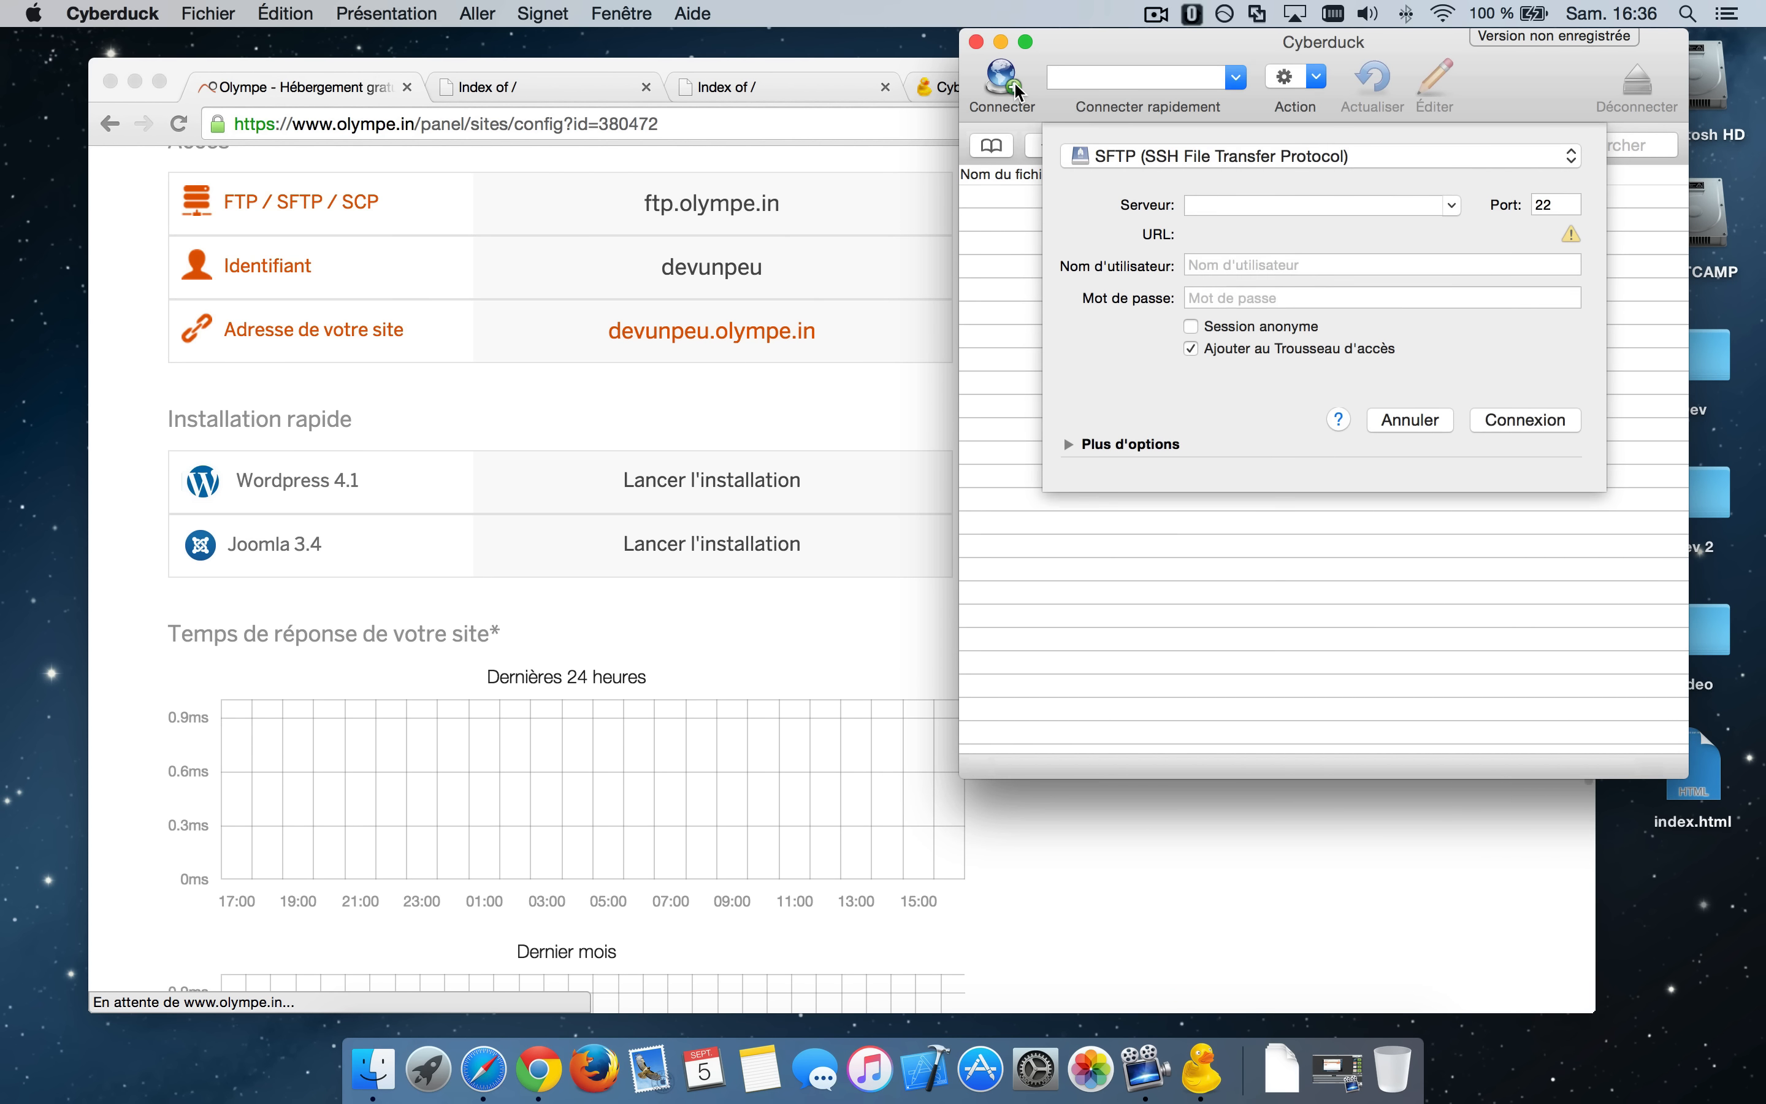
pyautogui.click(1151, 157)
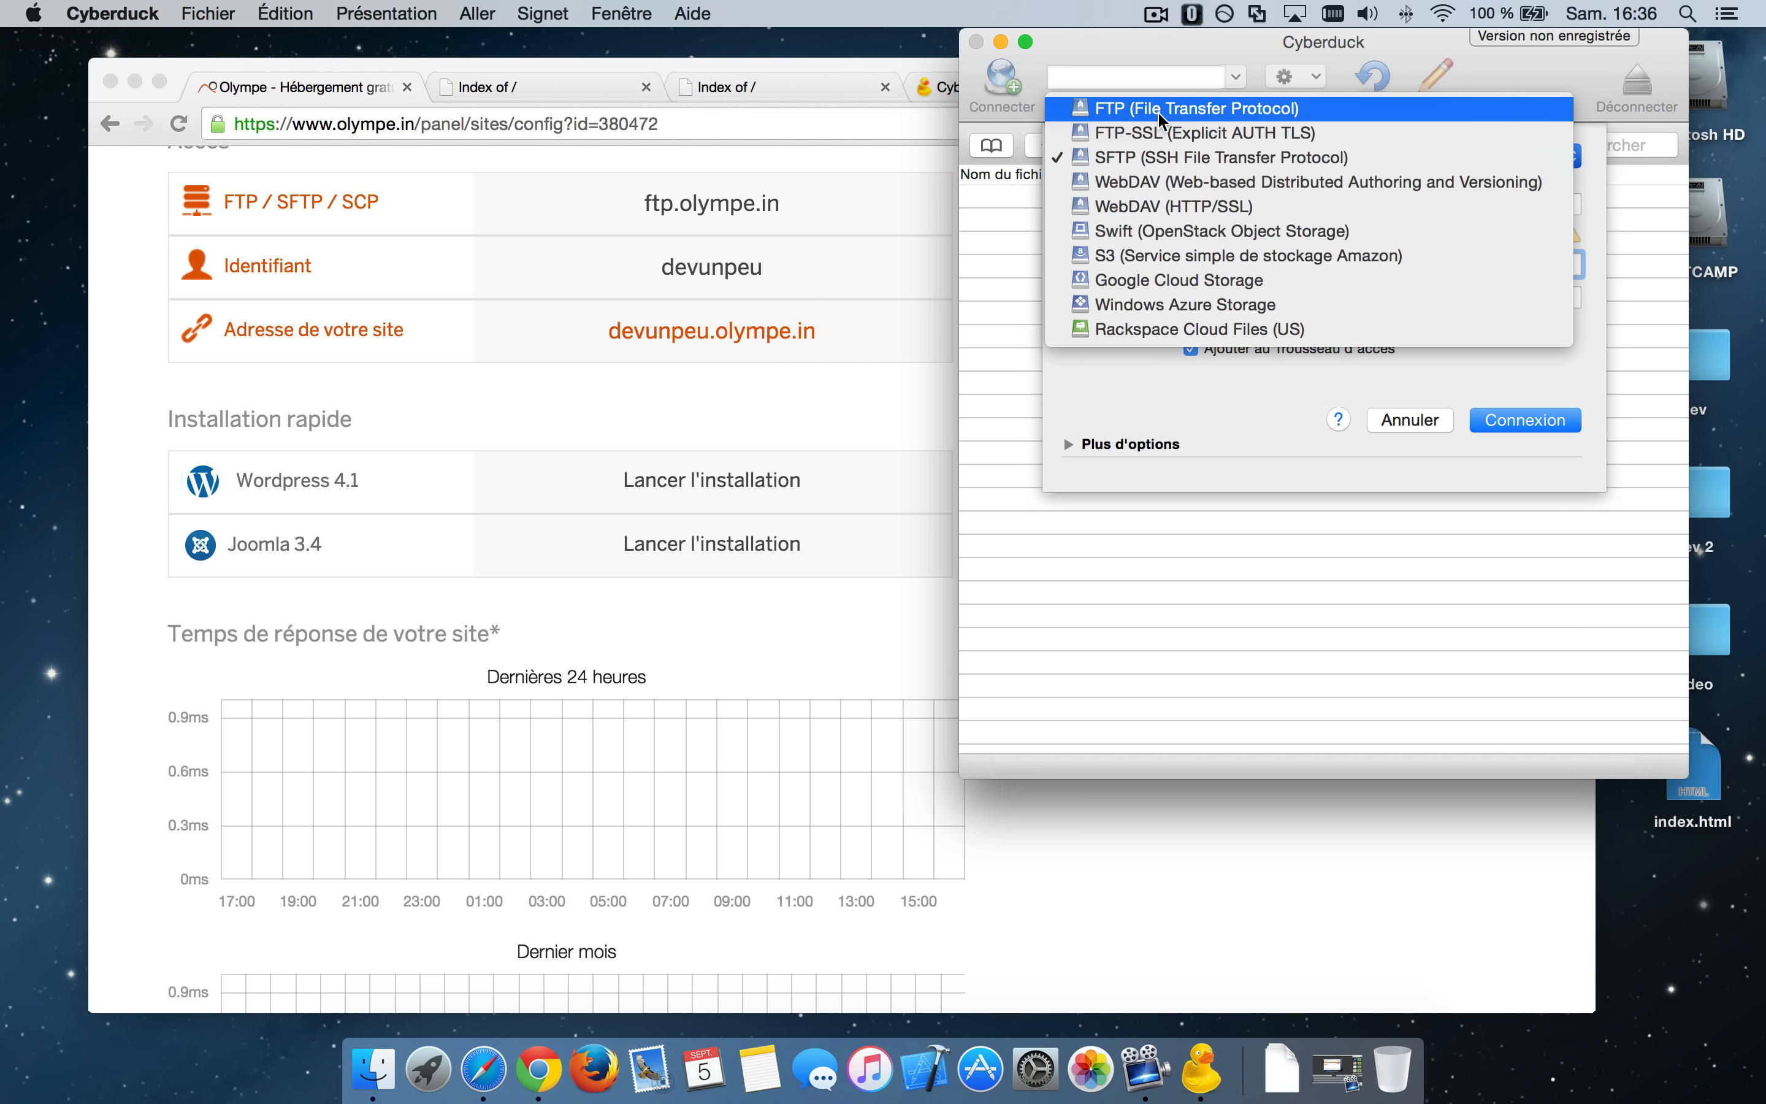
pyautogui.click(1152, 158)
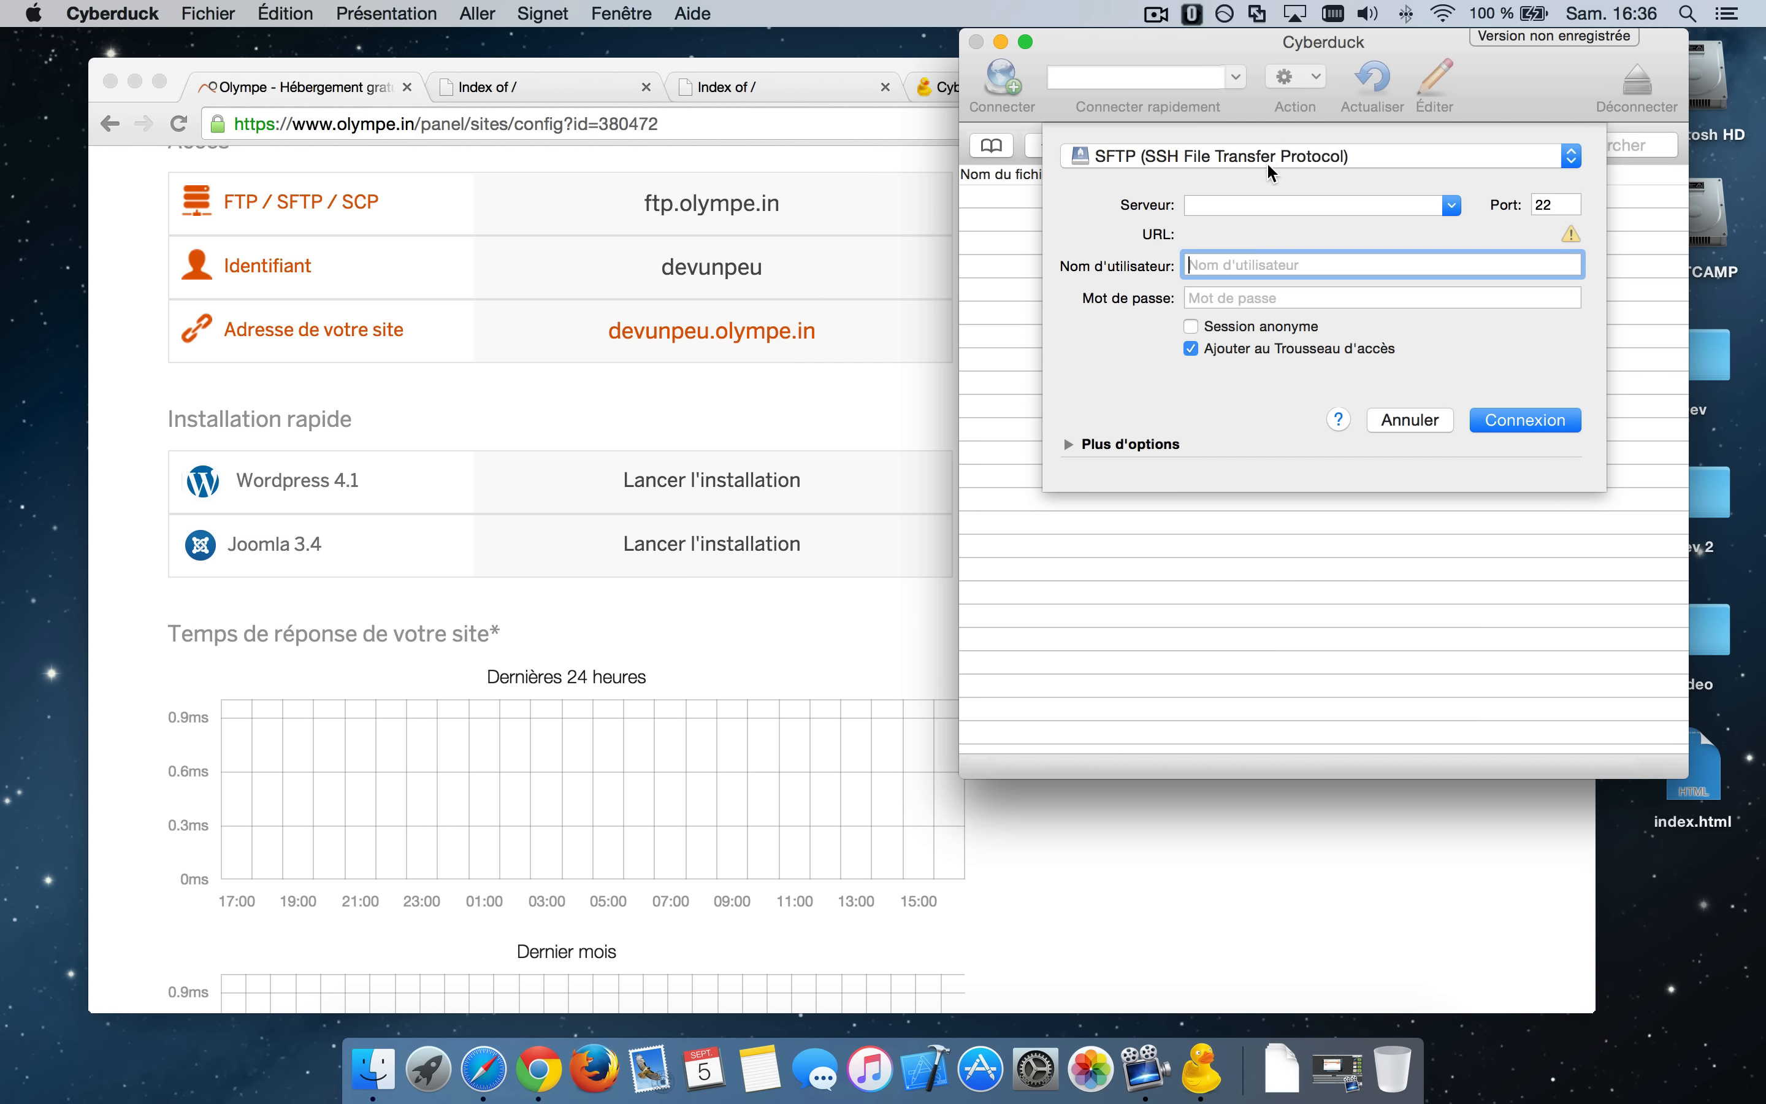
# Step: Copy the server address ftp.olympe.in from the site's access details into the new connection's server setting
pyautogui.click(1250, 206)
pyautogui.click(646, 202)
pyautogui.moveTo(645, 203); pyautogui.dragTo(792, 214)
pyautogui.press('super+c')
pyautogui.click(1187, 45)
pyautogui.press('super+v')
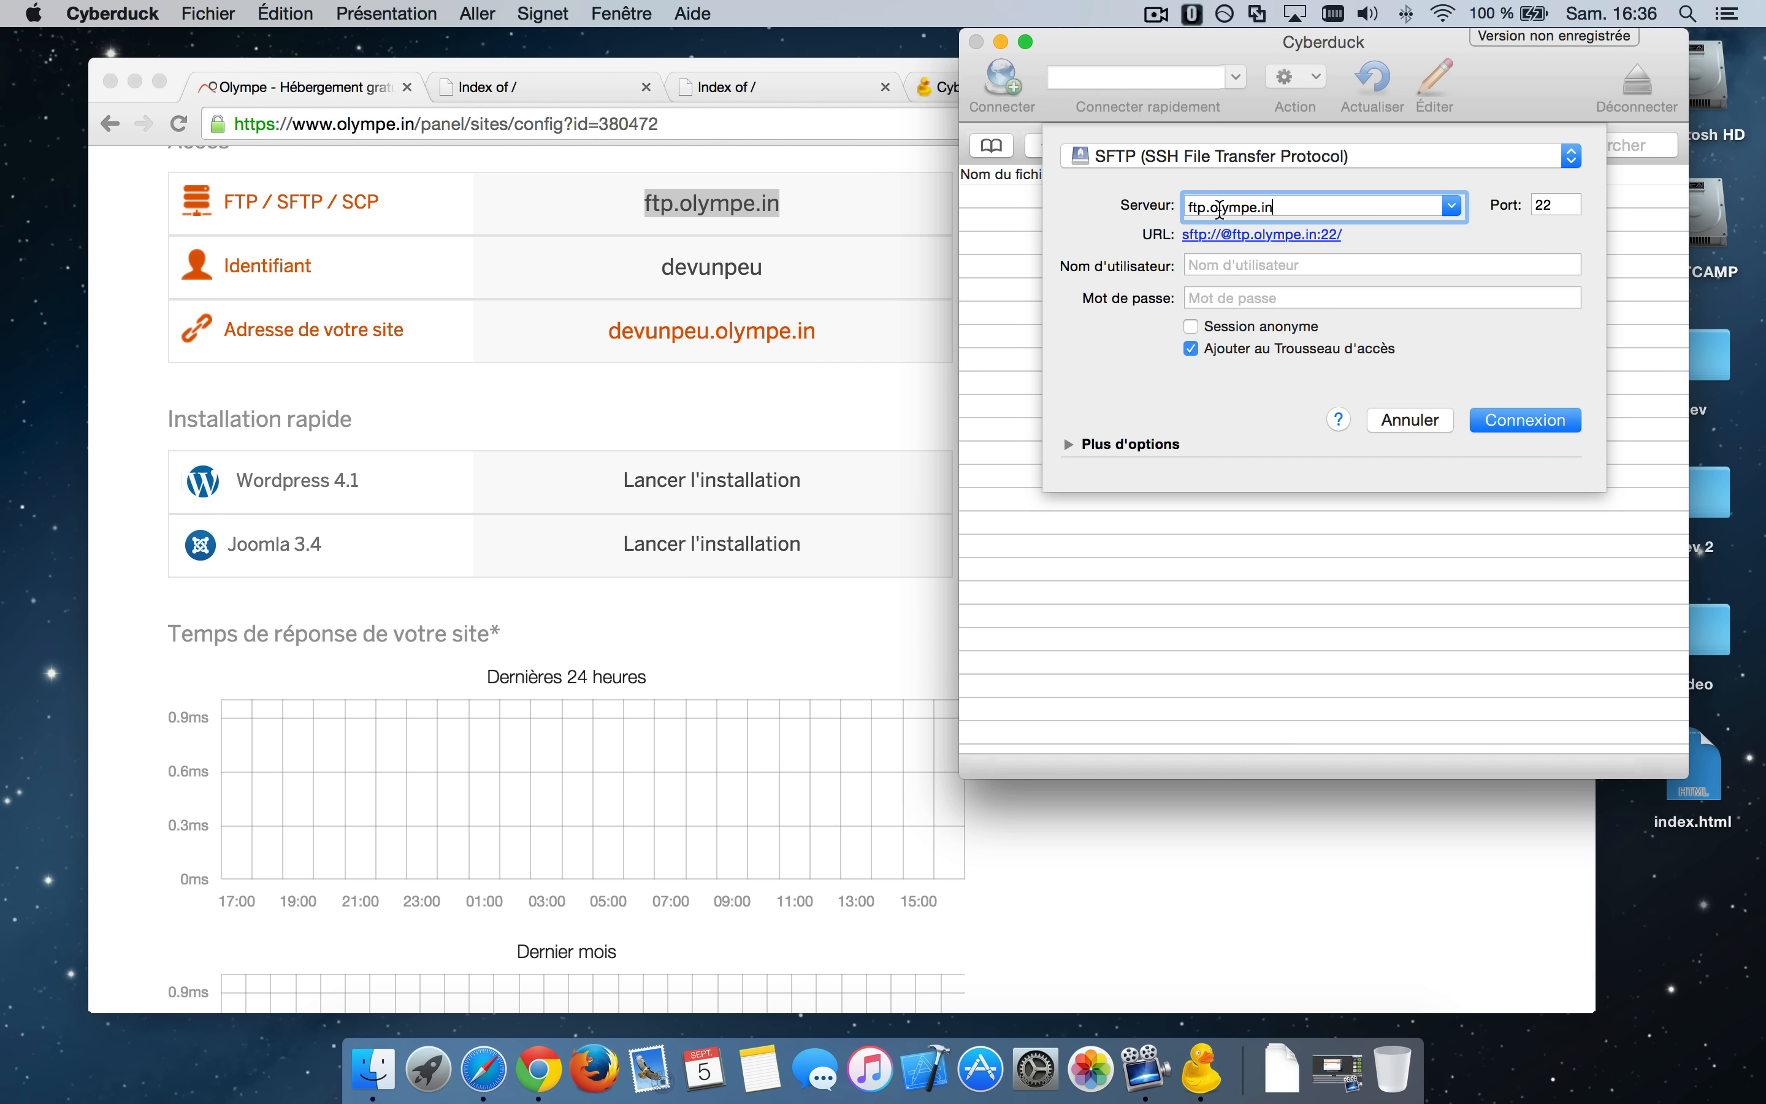
pyautogui.click(636, 248)
pyautogui.click(663, 270)
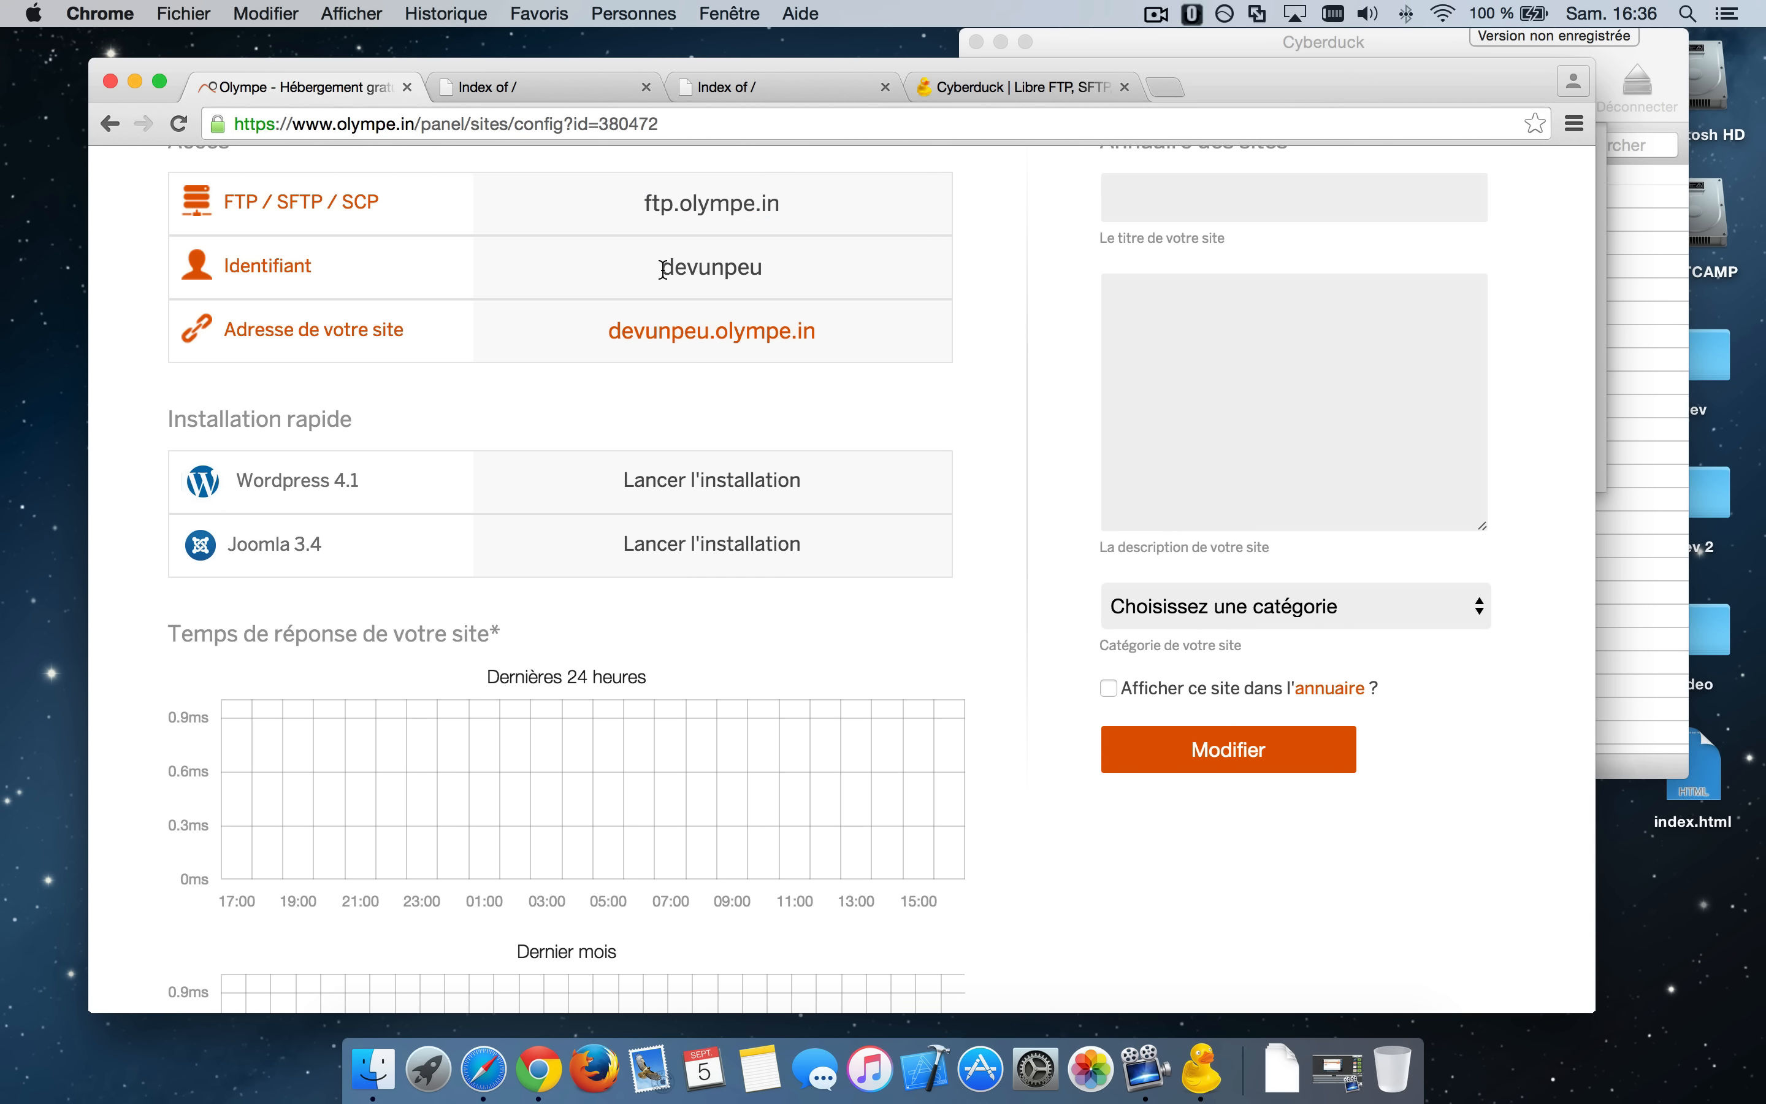
pyautogui.moveTo(663, 270); pyautogui.dragTo(767, 273)
pyautogui.press('super+c')
pyautogui.click(1144, 45)
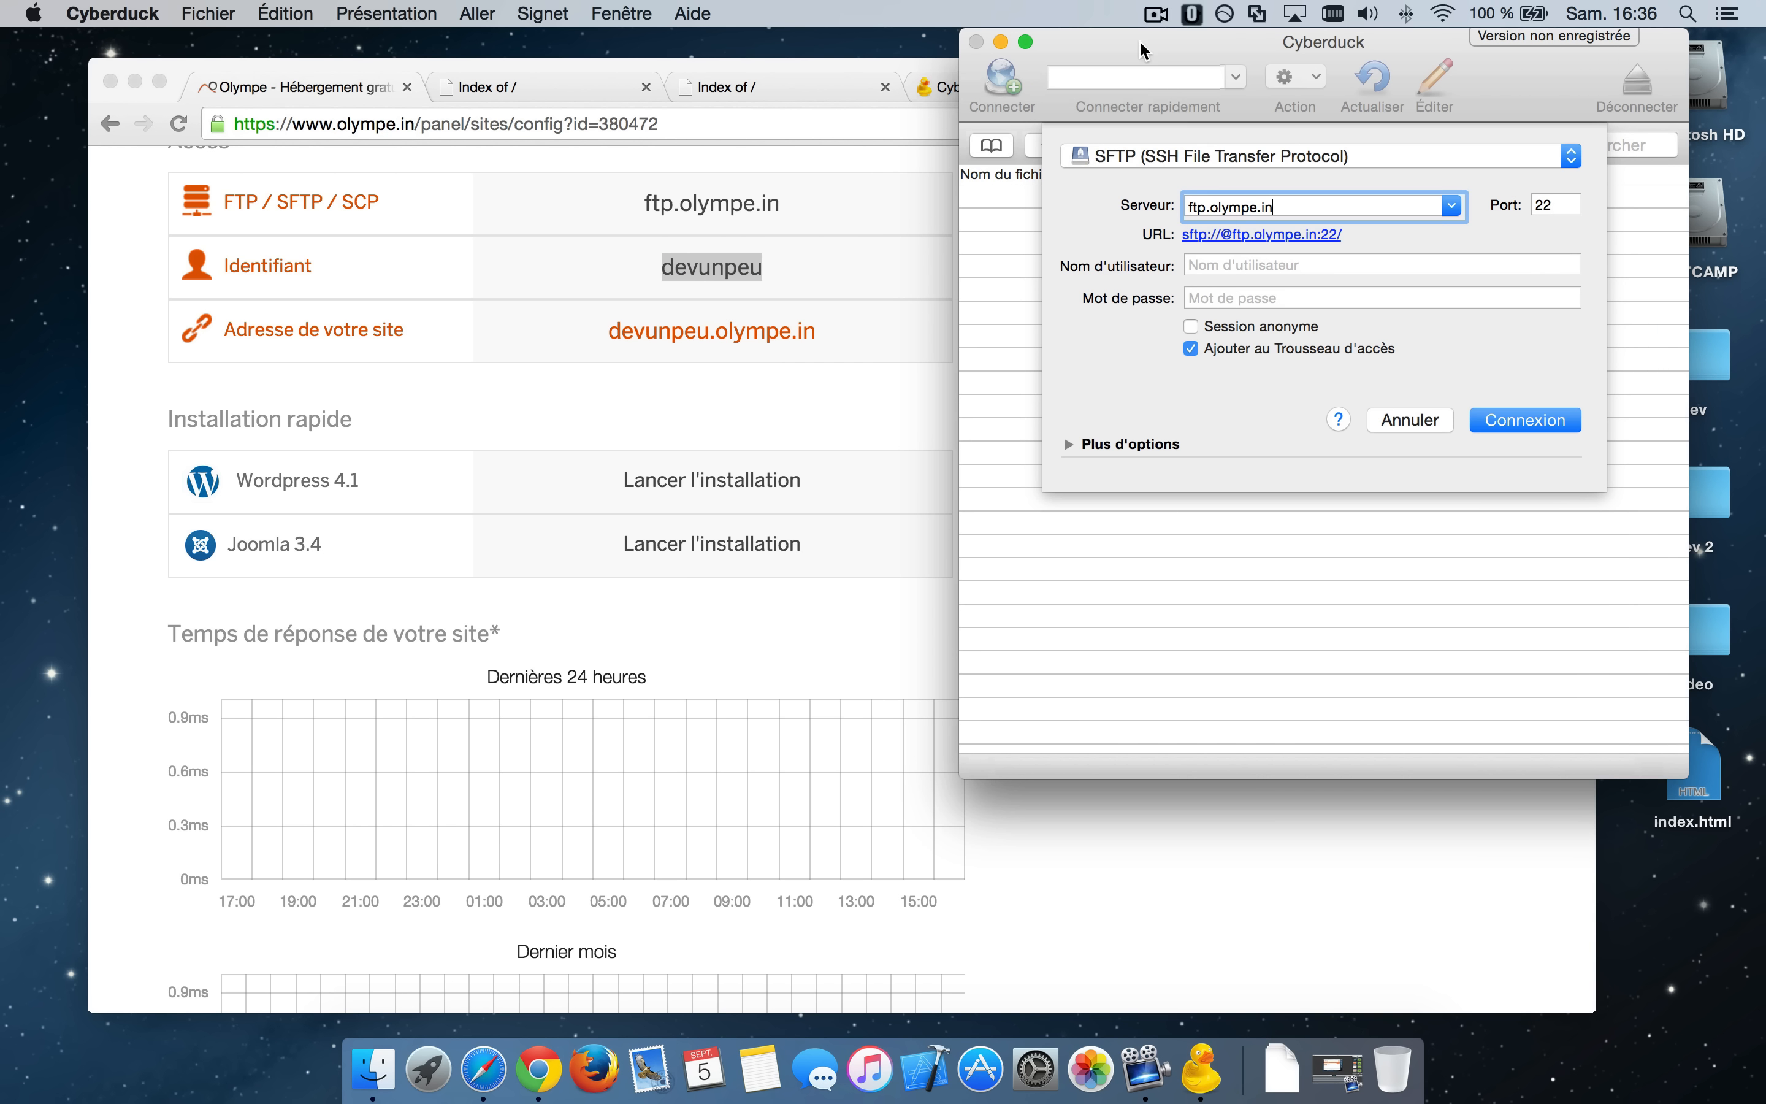
pyautogui.click(1189, 269)
pyautogui.press('super+v')
# Step: Enter the site's SFTP password and connect to the server
pyautogui.click(1190, 298)
pyautogui.write('••')
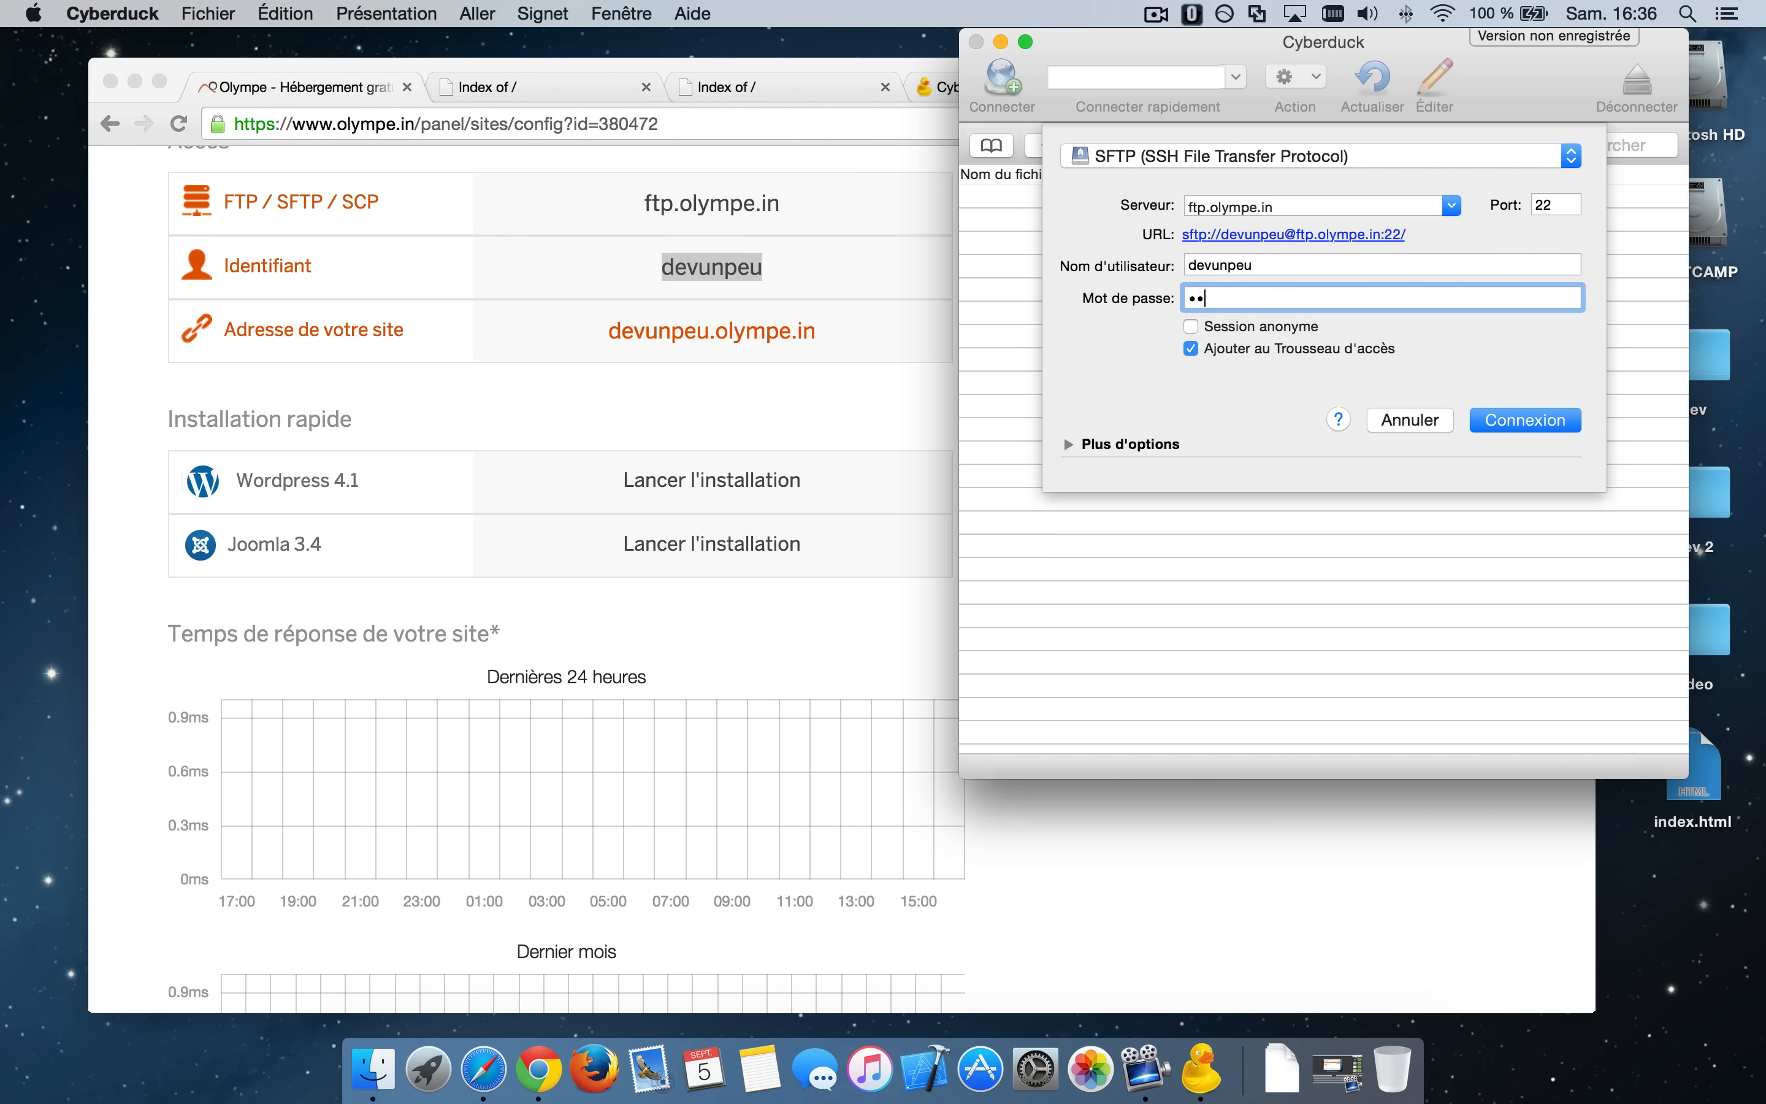
pyautogui.write('••••••••••')
pyautogui.click(1497, 420)
pyautogui.click(1475, 279)
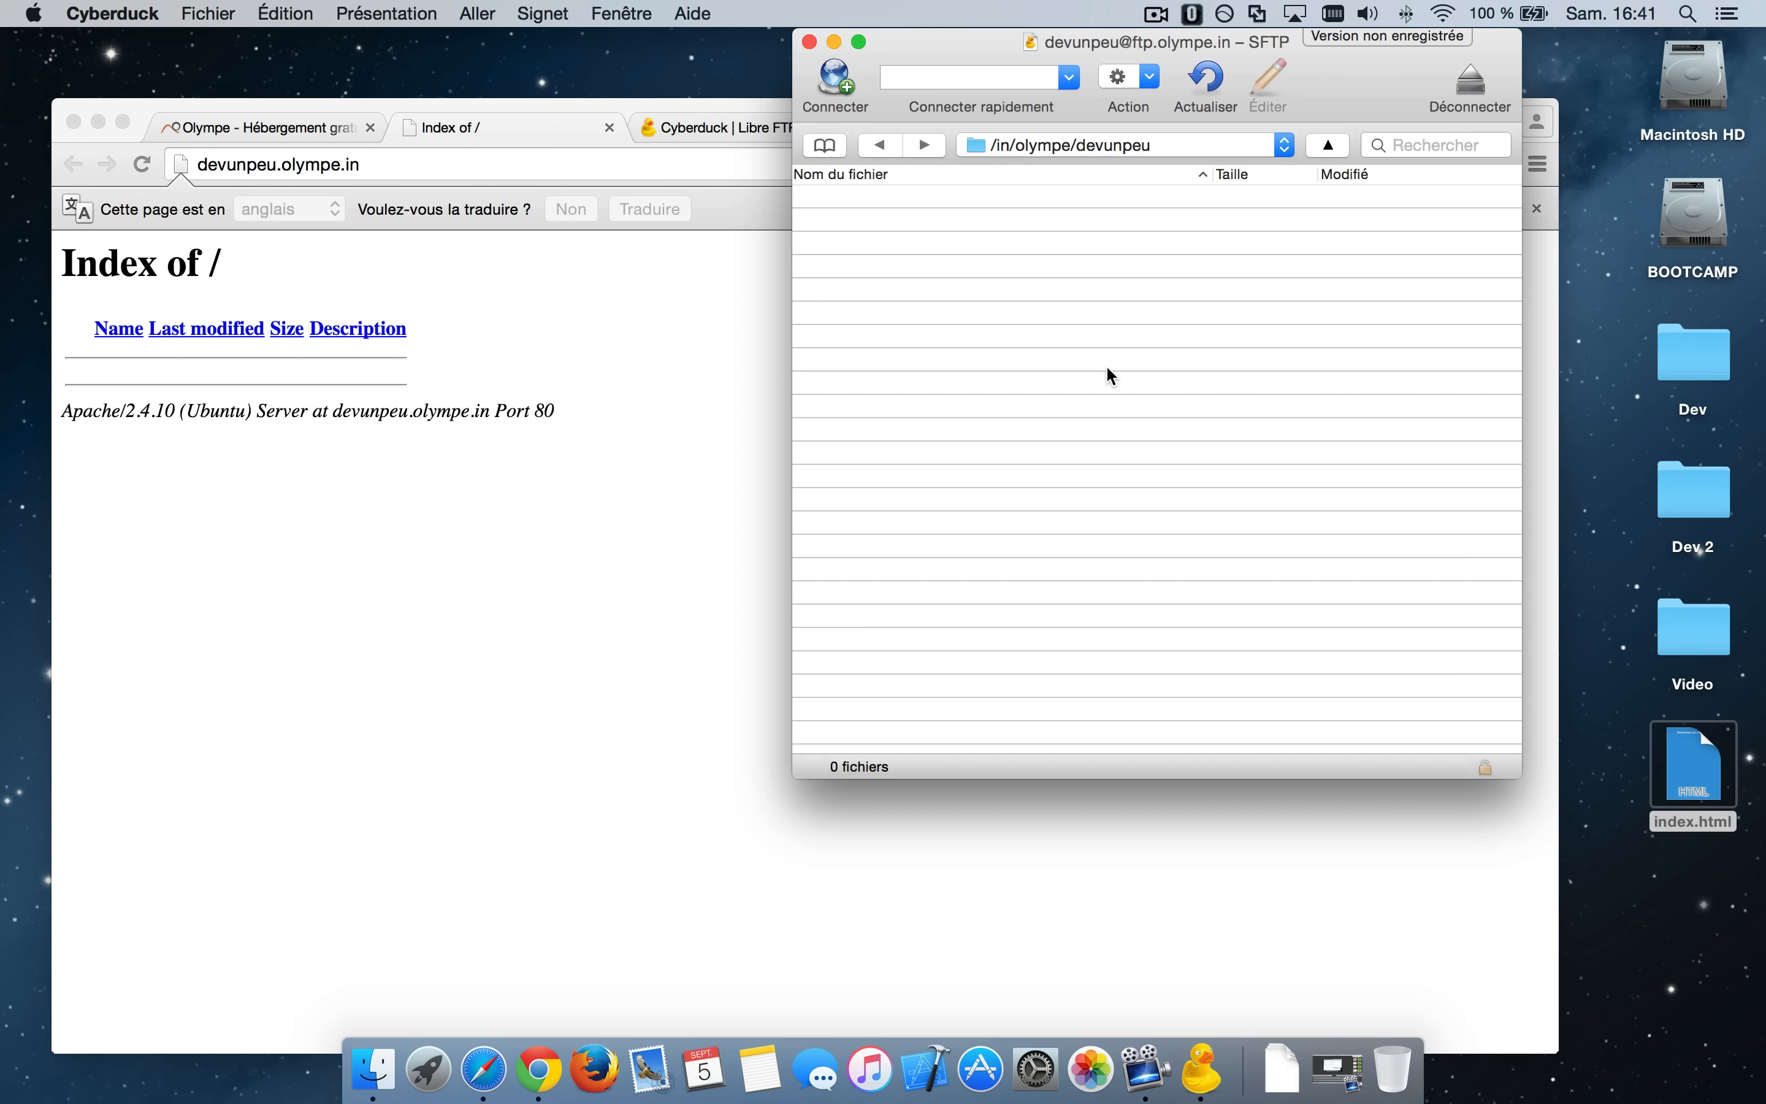
# Step: Upload index.html from the desktop to the /in/olympe/devunpeu folder and reload devunpeu.olympe.in in Chrome
pyautogui.click(1213, 76)
pyautogui.moveTo(1706, 789); pyautogui.dragTo(1270, 467)
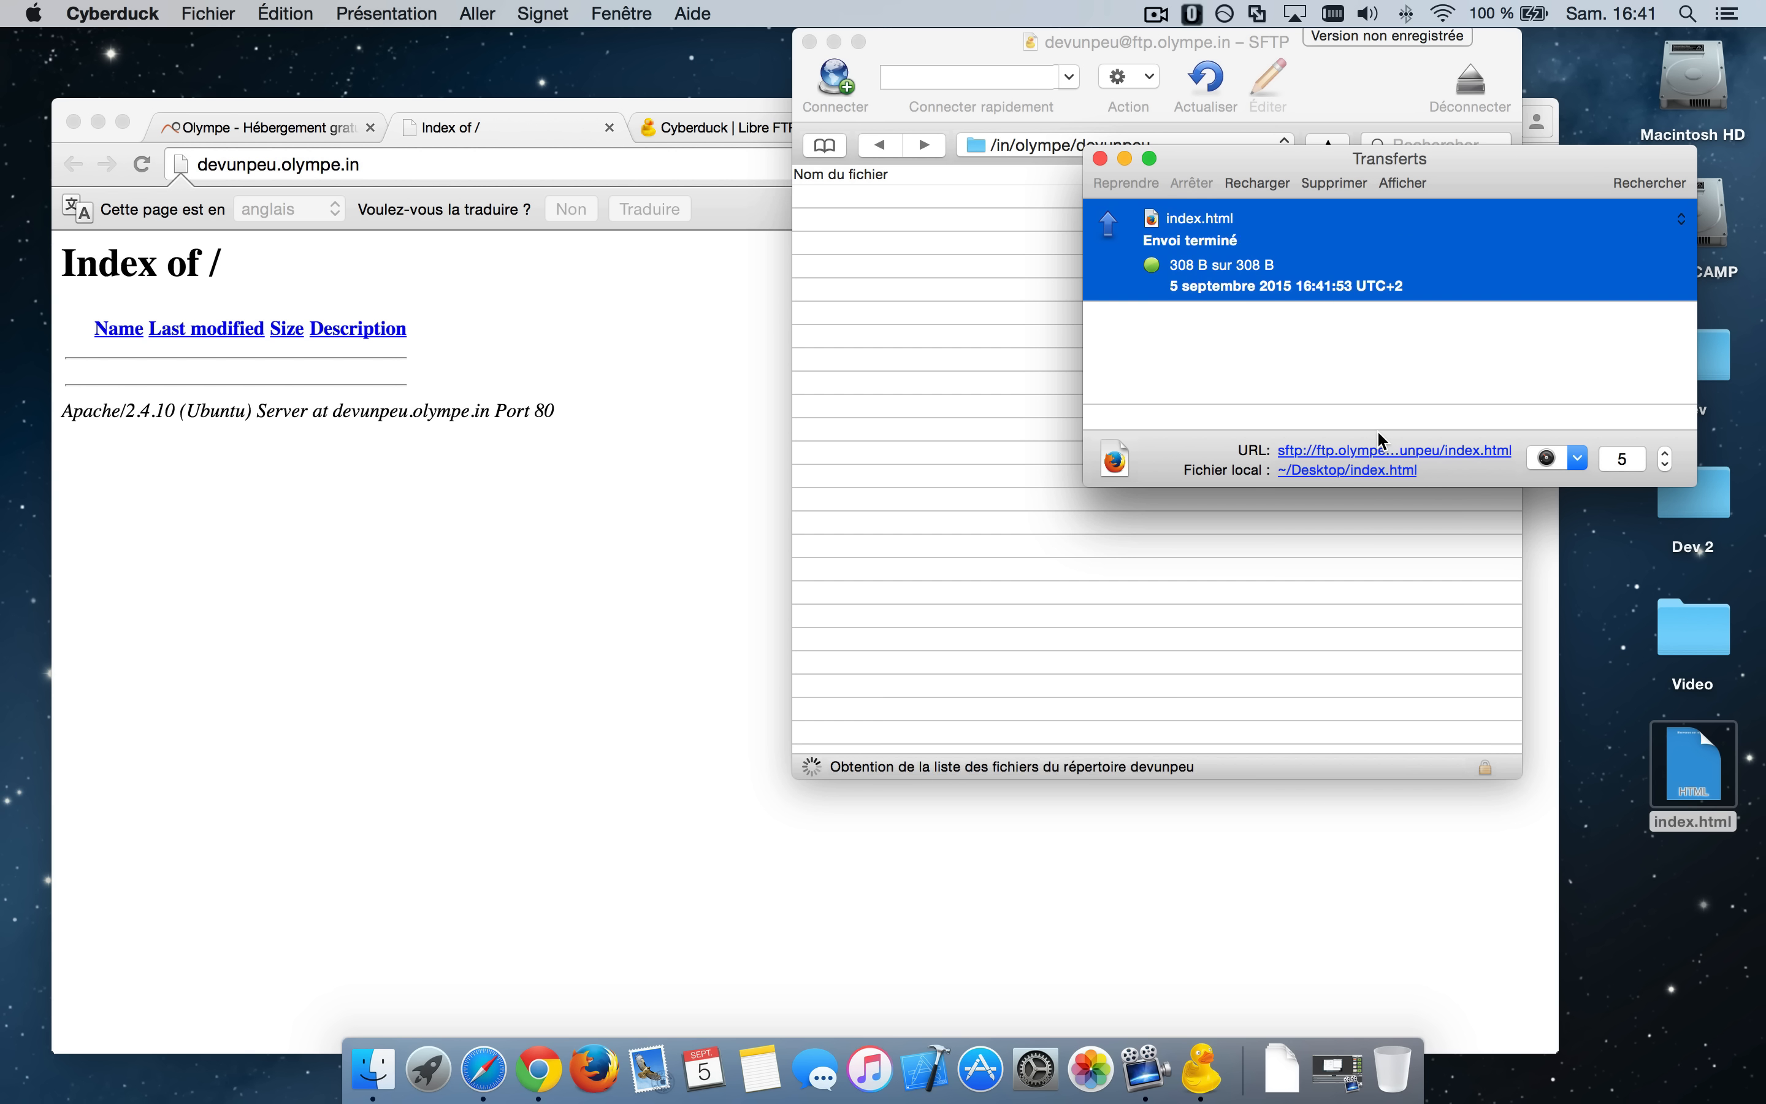
pyautogui.click(447, 152)
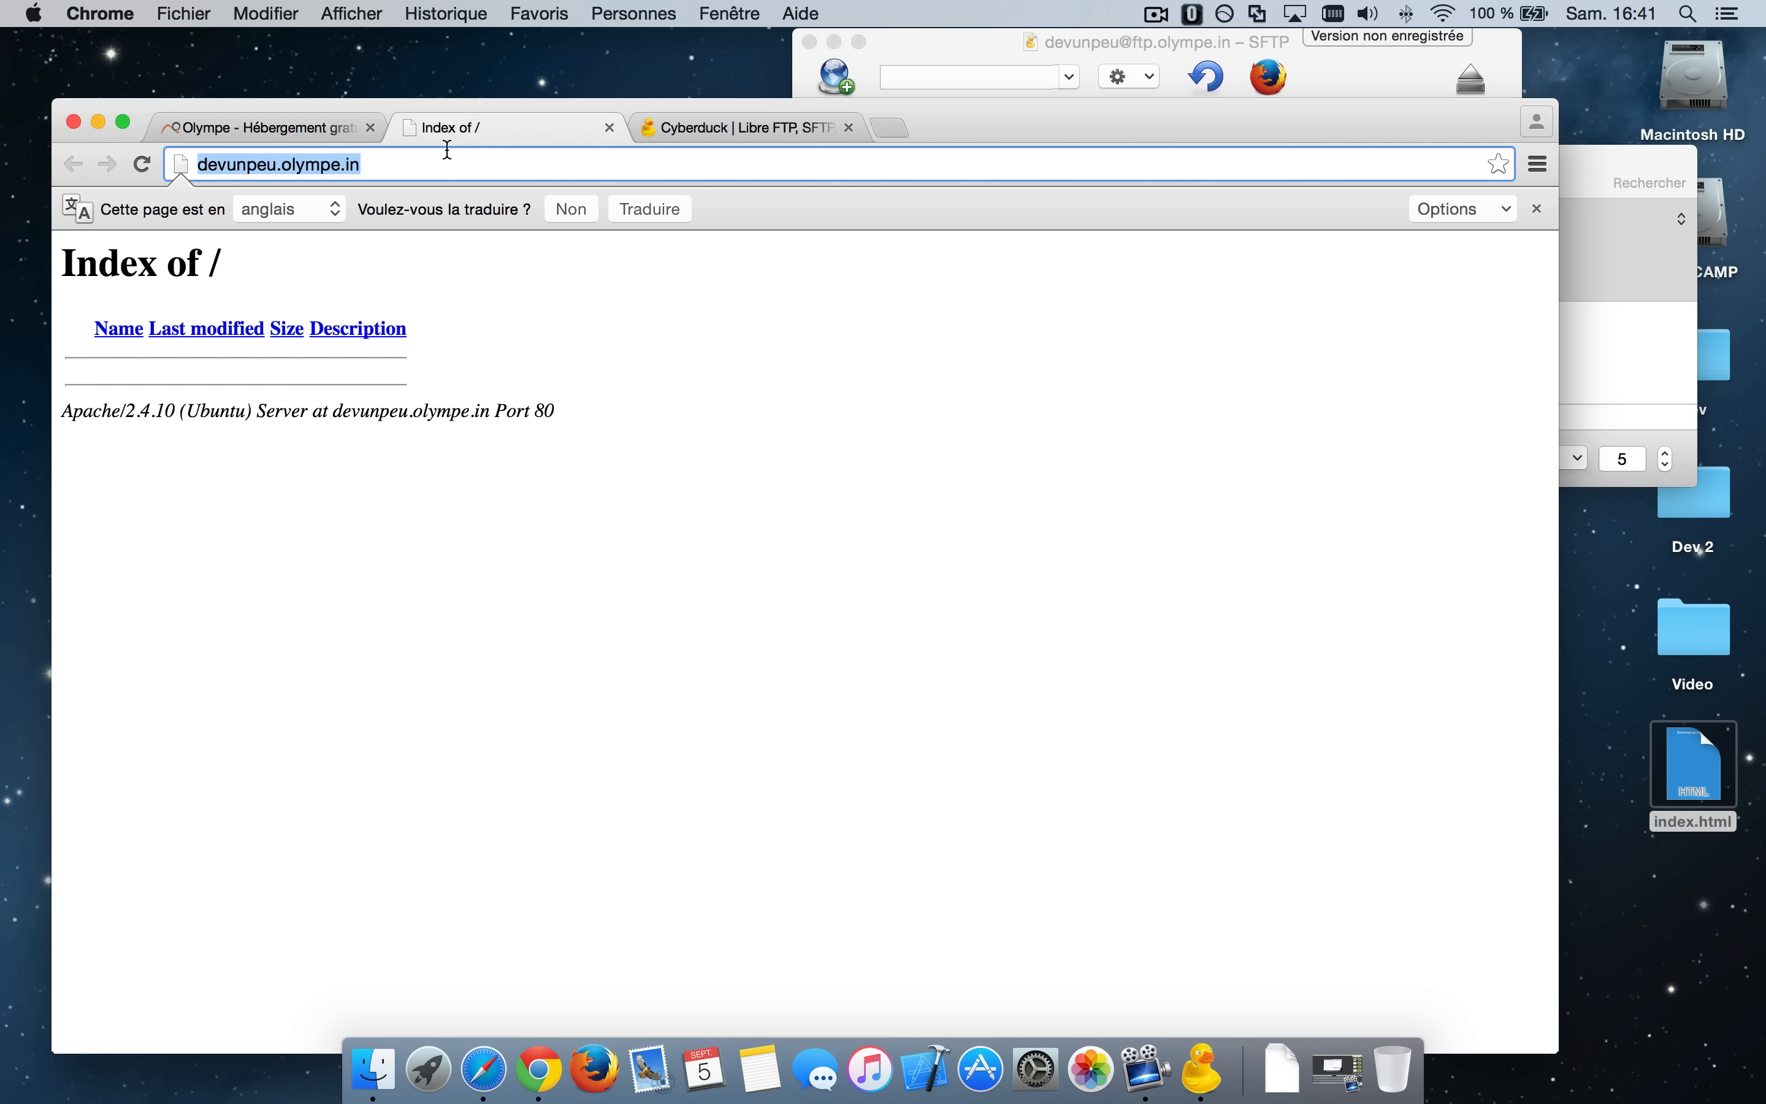
pyautogui.press('Return')
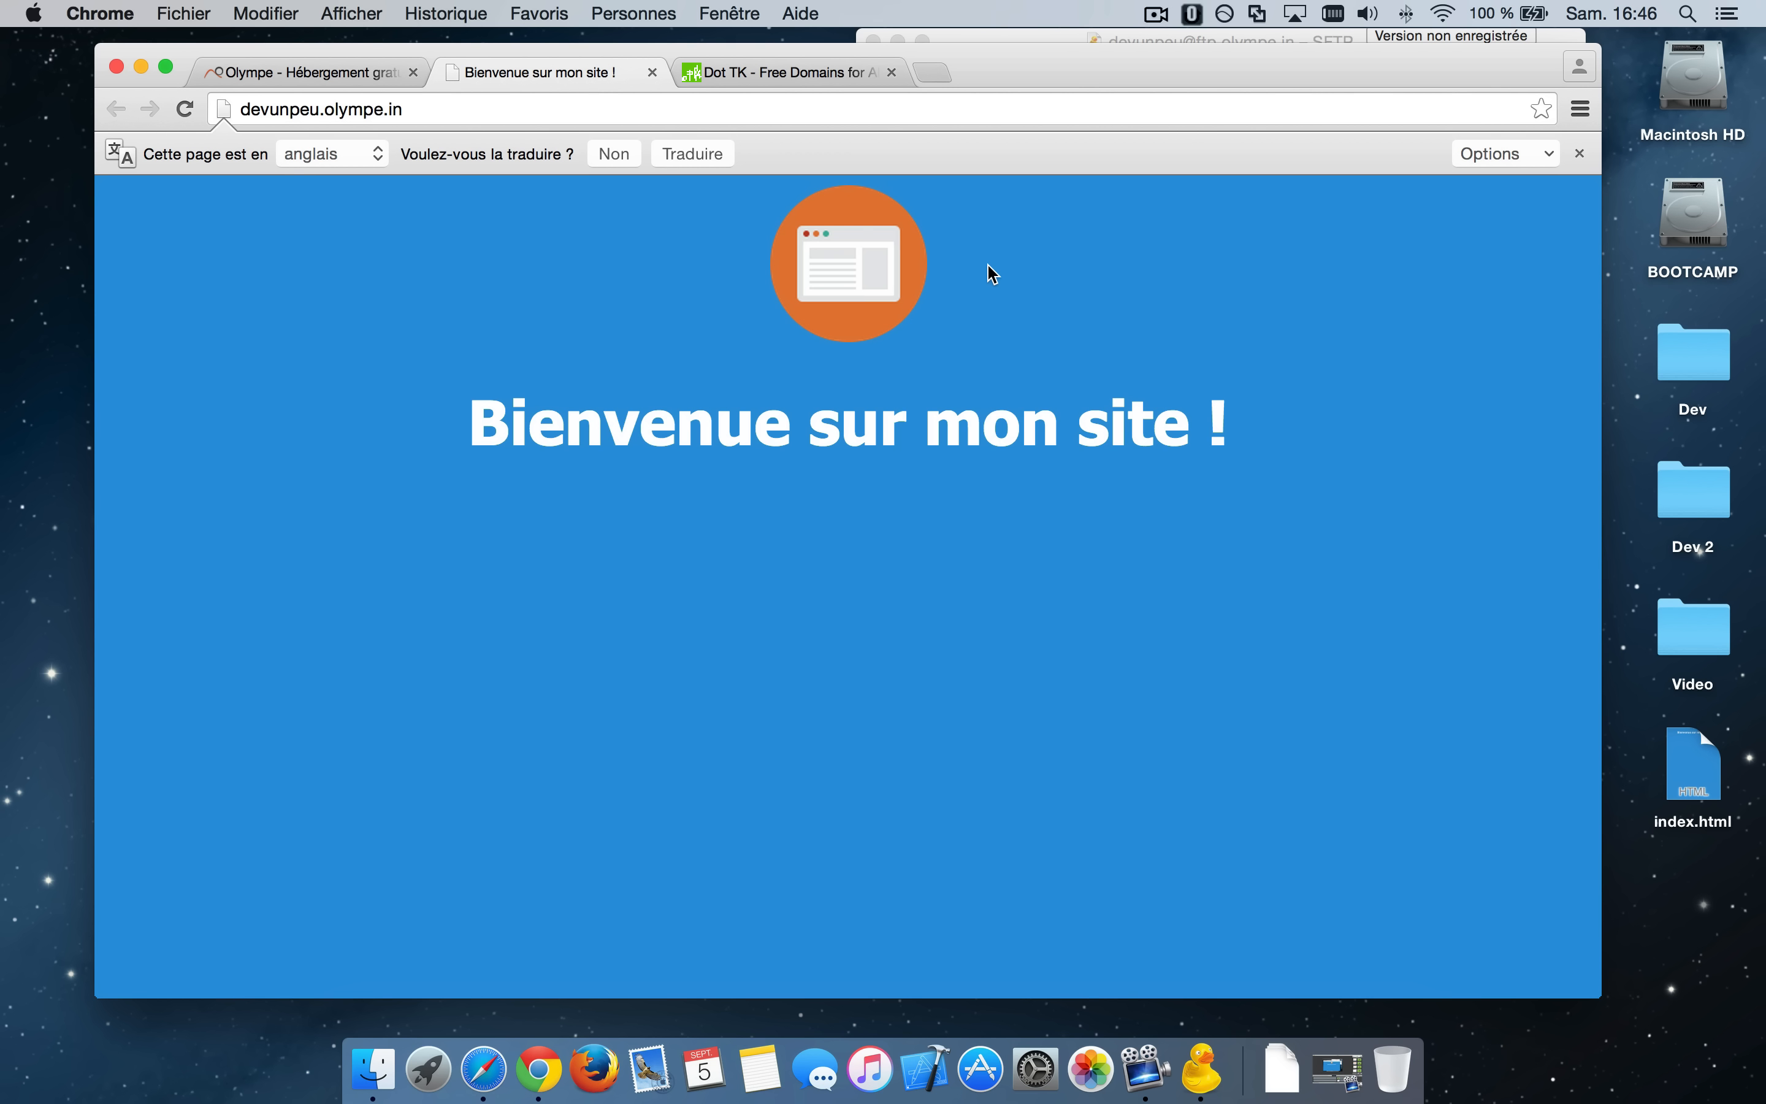
# Step: Try the shorter address devunpeu.in by removing the olympe part from the site's web address
pyautogui.click(303, 114)
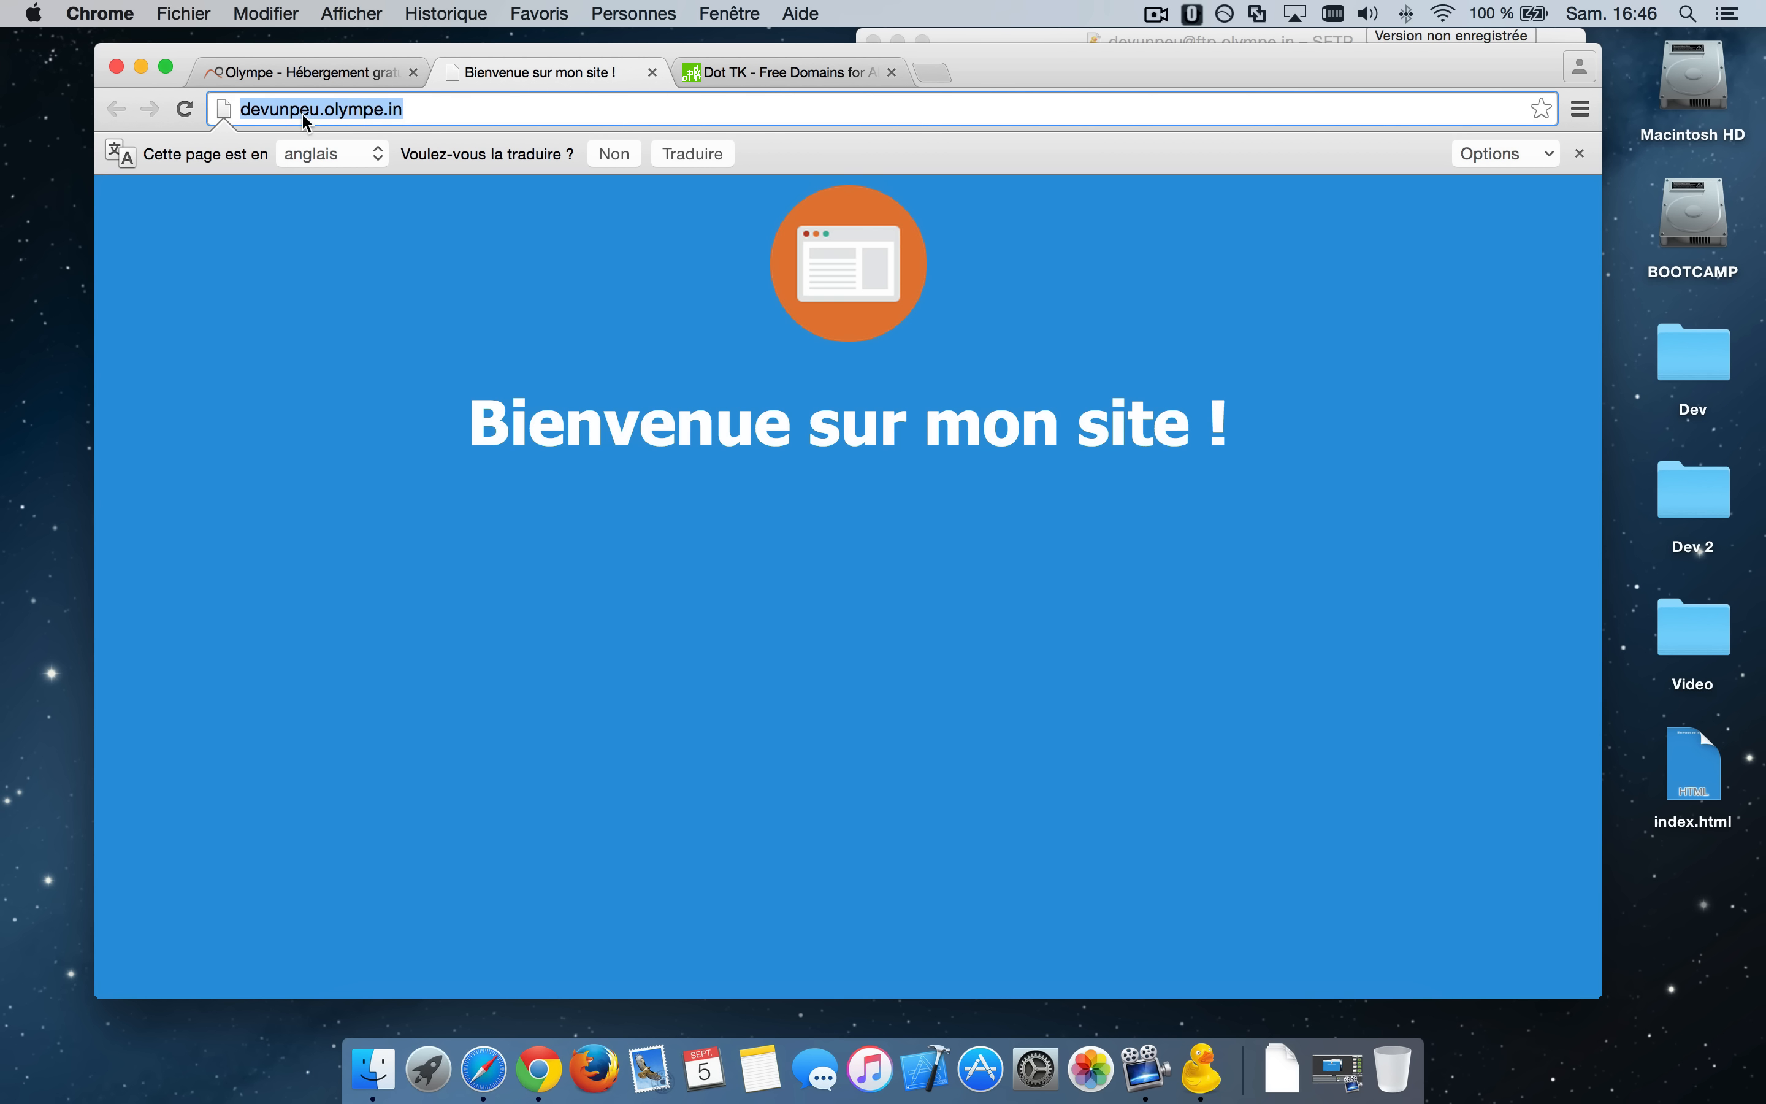
pyautogui.click(352, 113)
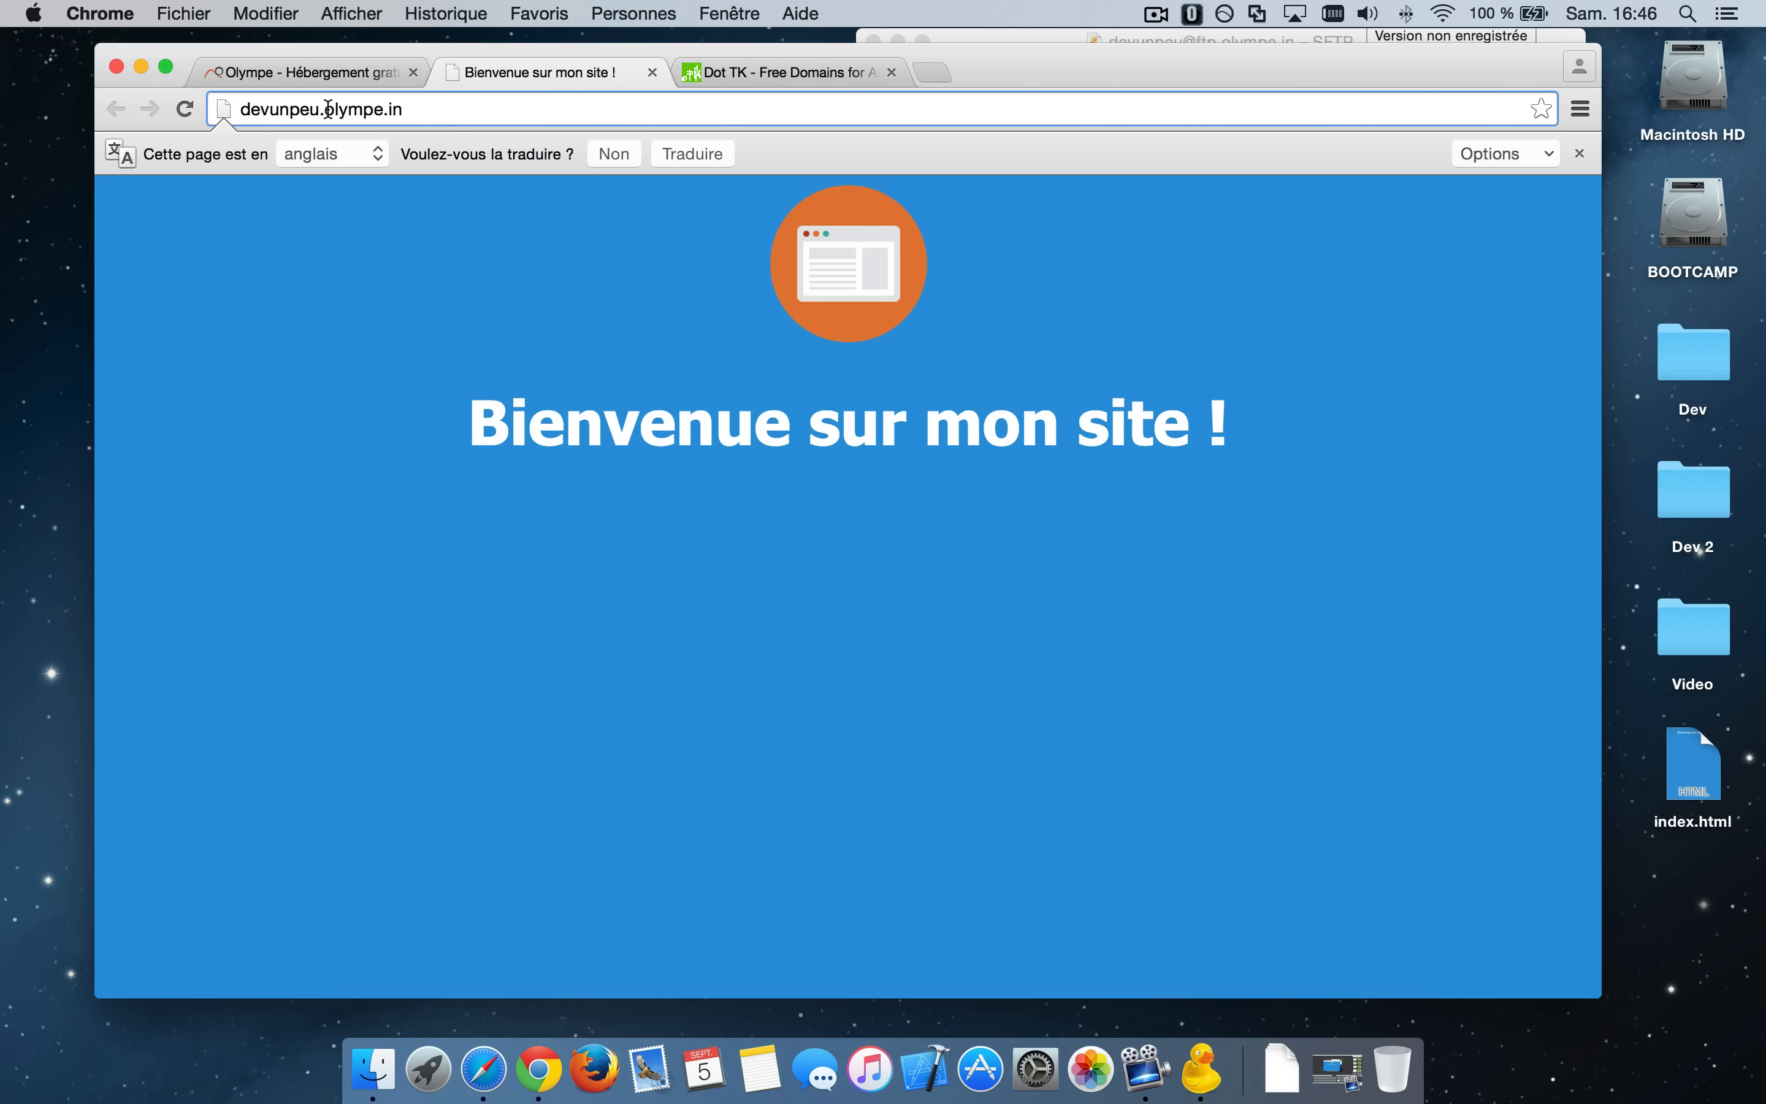
pyautogui.moveTo(327, 110); pyautogui.dragTo(379, 108)
pyautogui.press('BackSpace')
pyautogui.press('BackSpace')
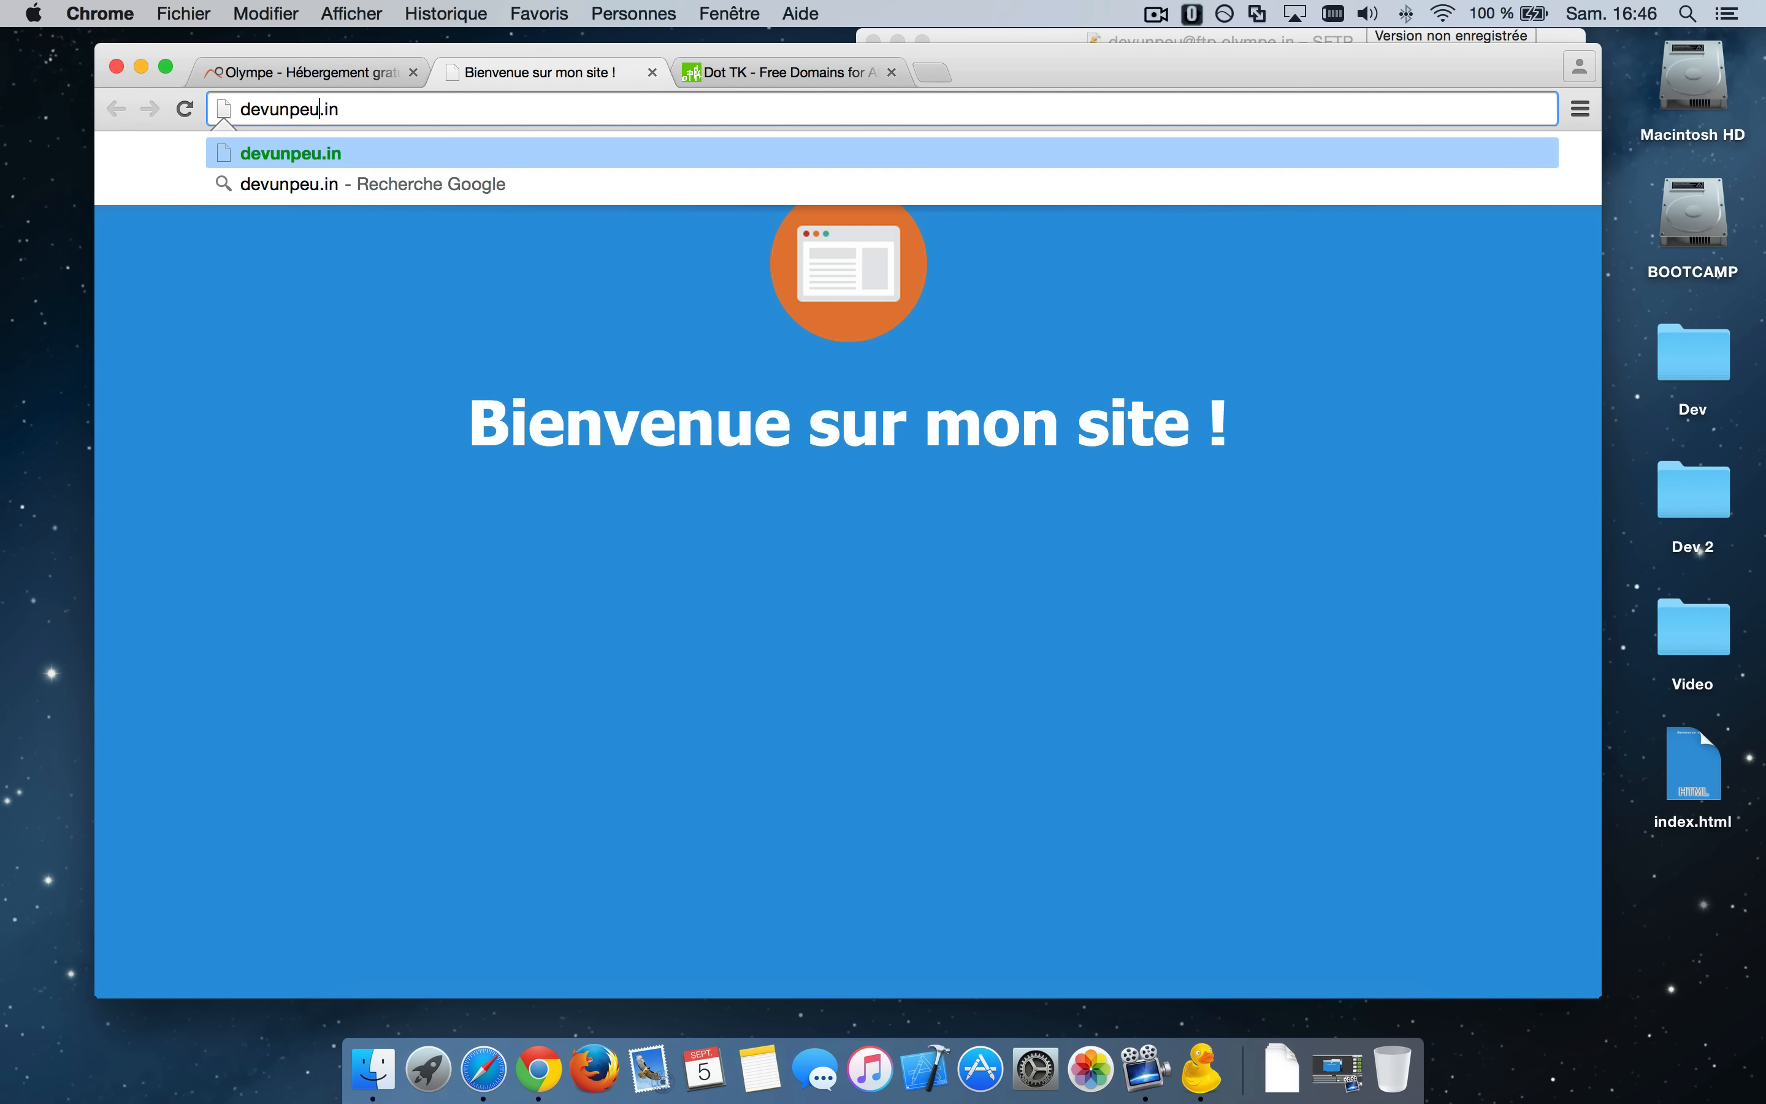
pyautogui.press('Return')
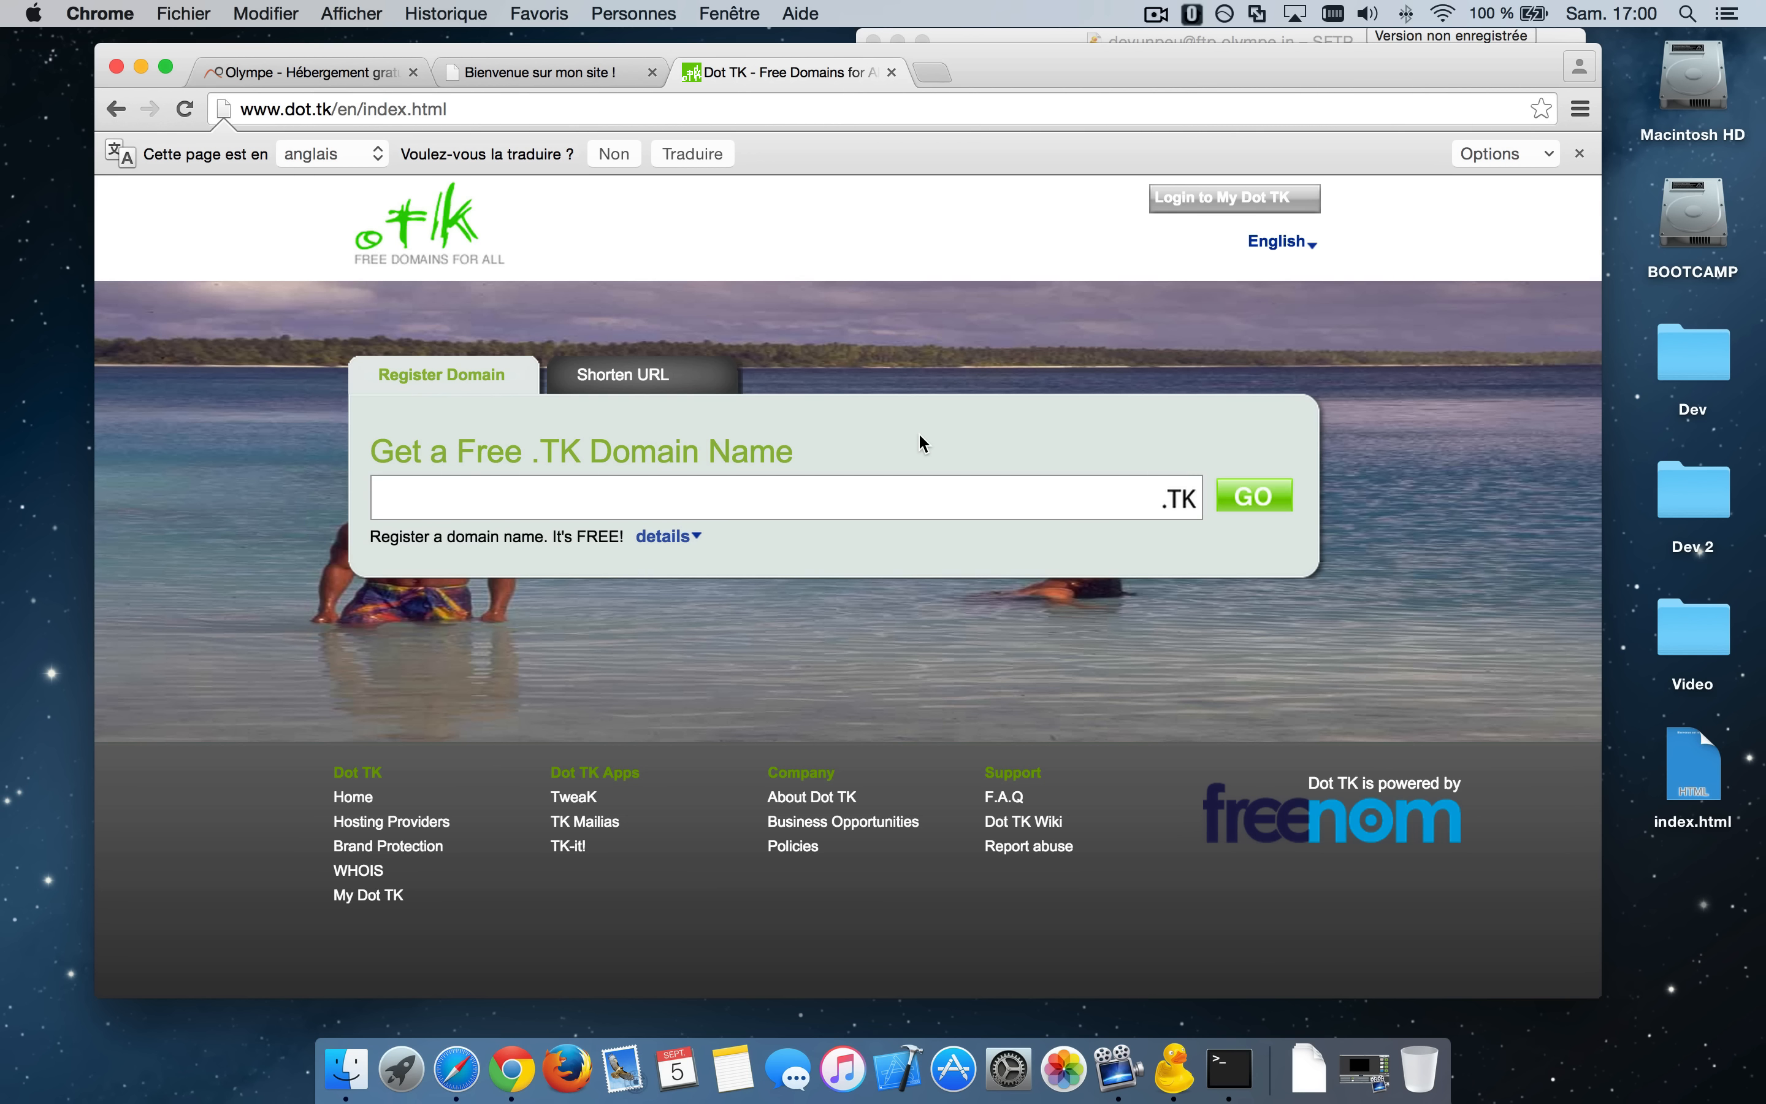
# Step: Request the free domain devunpeu.tk at Dot TK and choose to use your own DNS servers for it
pyautogui.click(867, 486)
pyautogui.write('devunpeu')
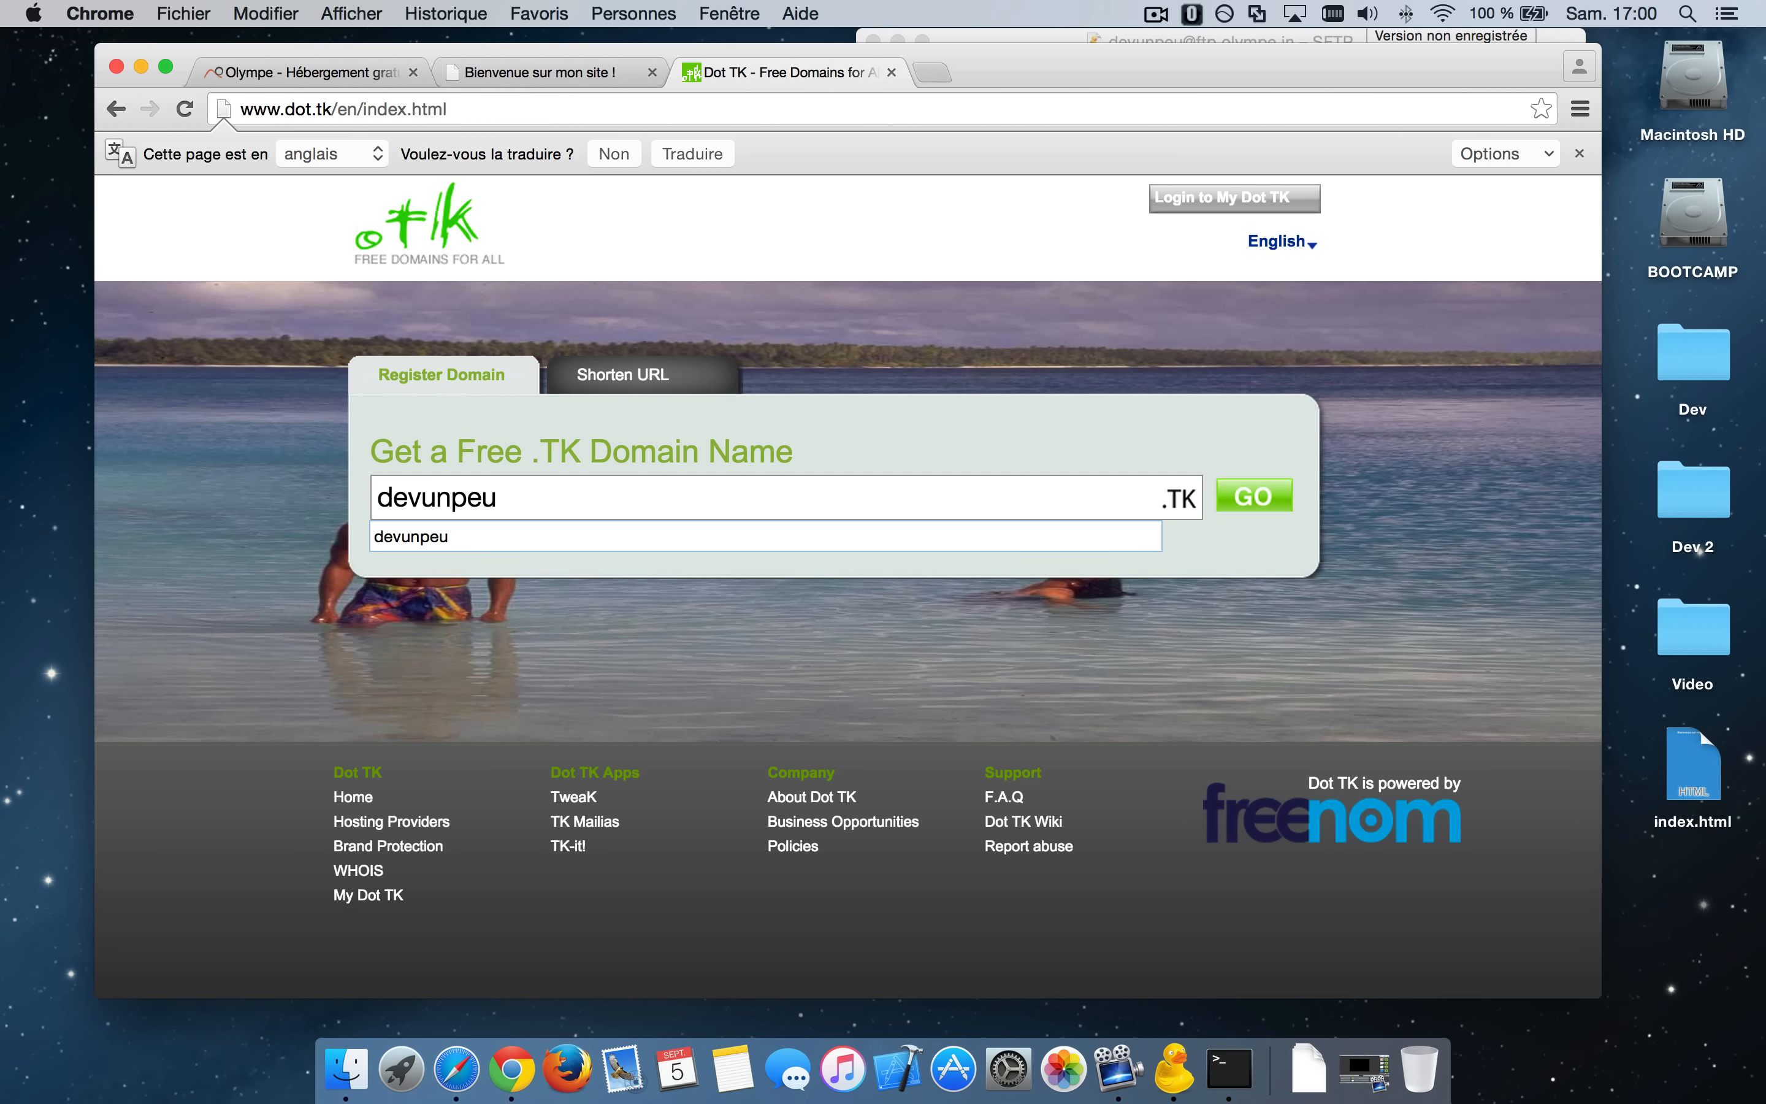
pyautogui.click(1038, 422)
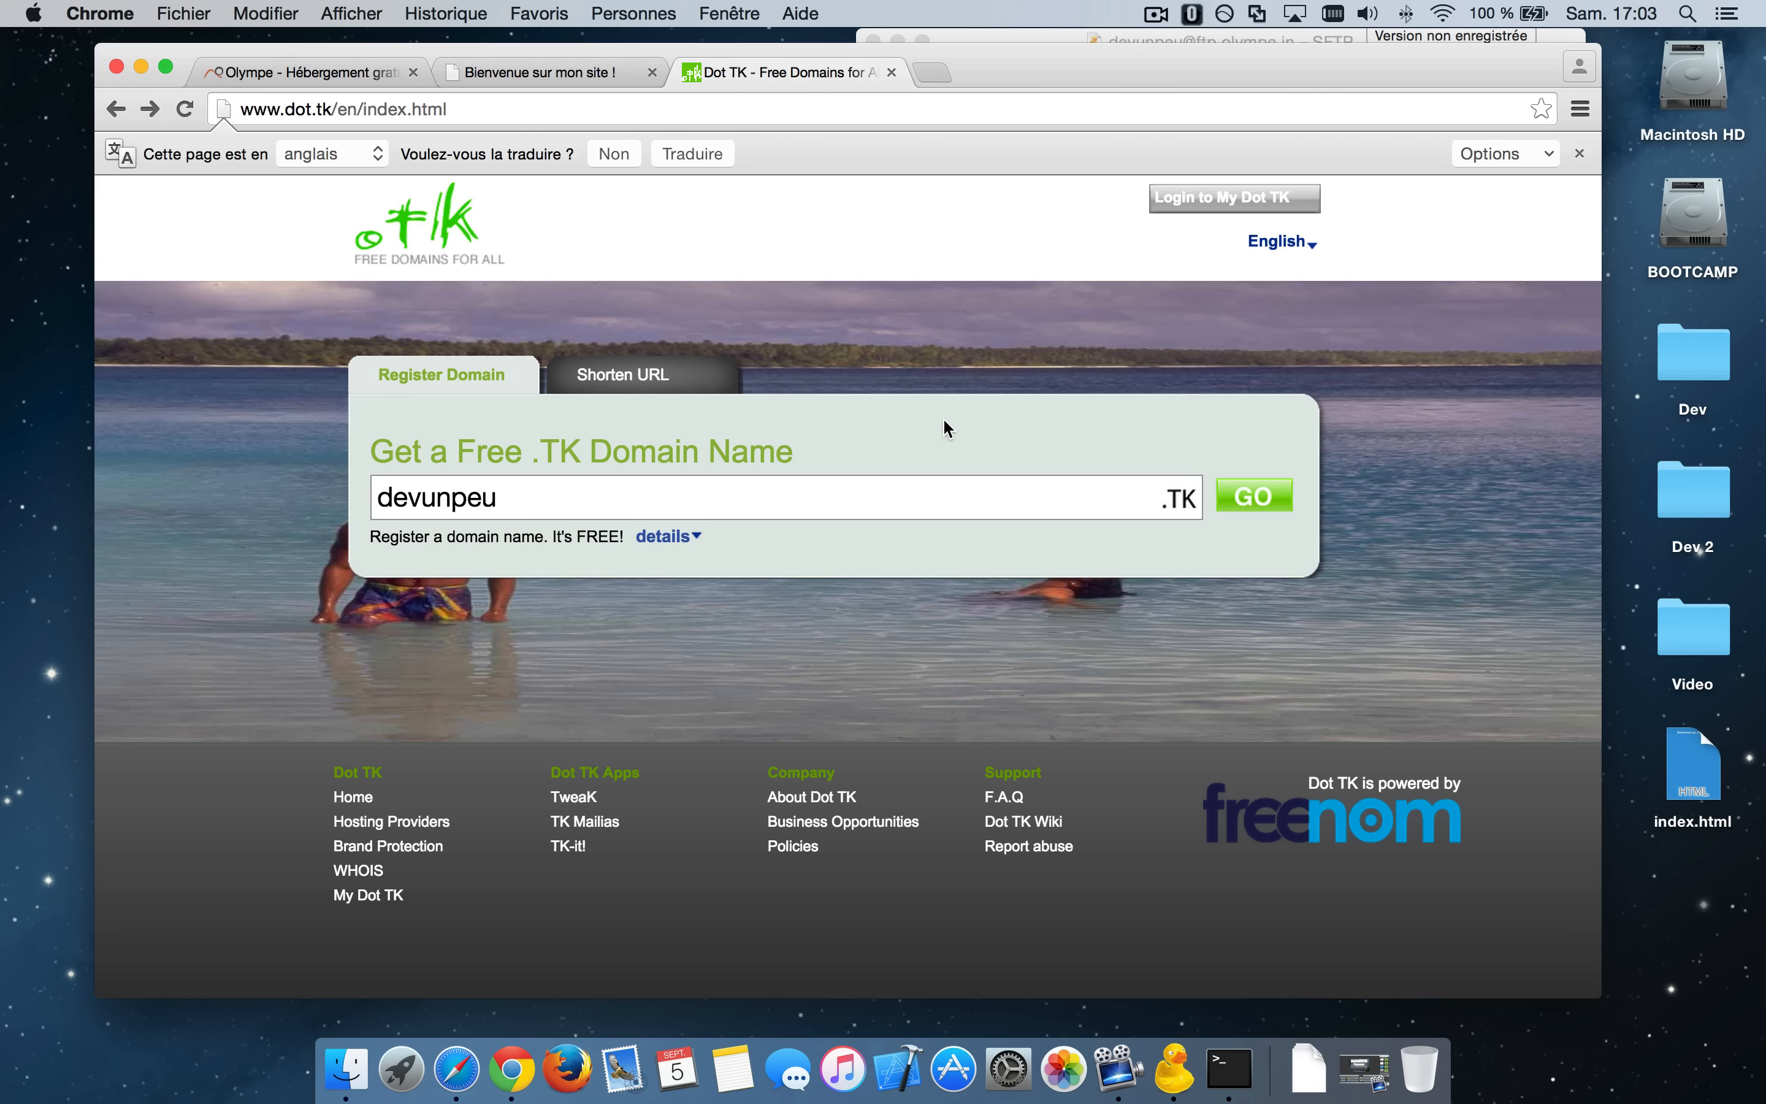
pyautogui.click(1255, 495)
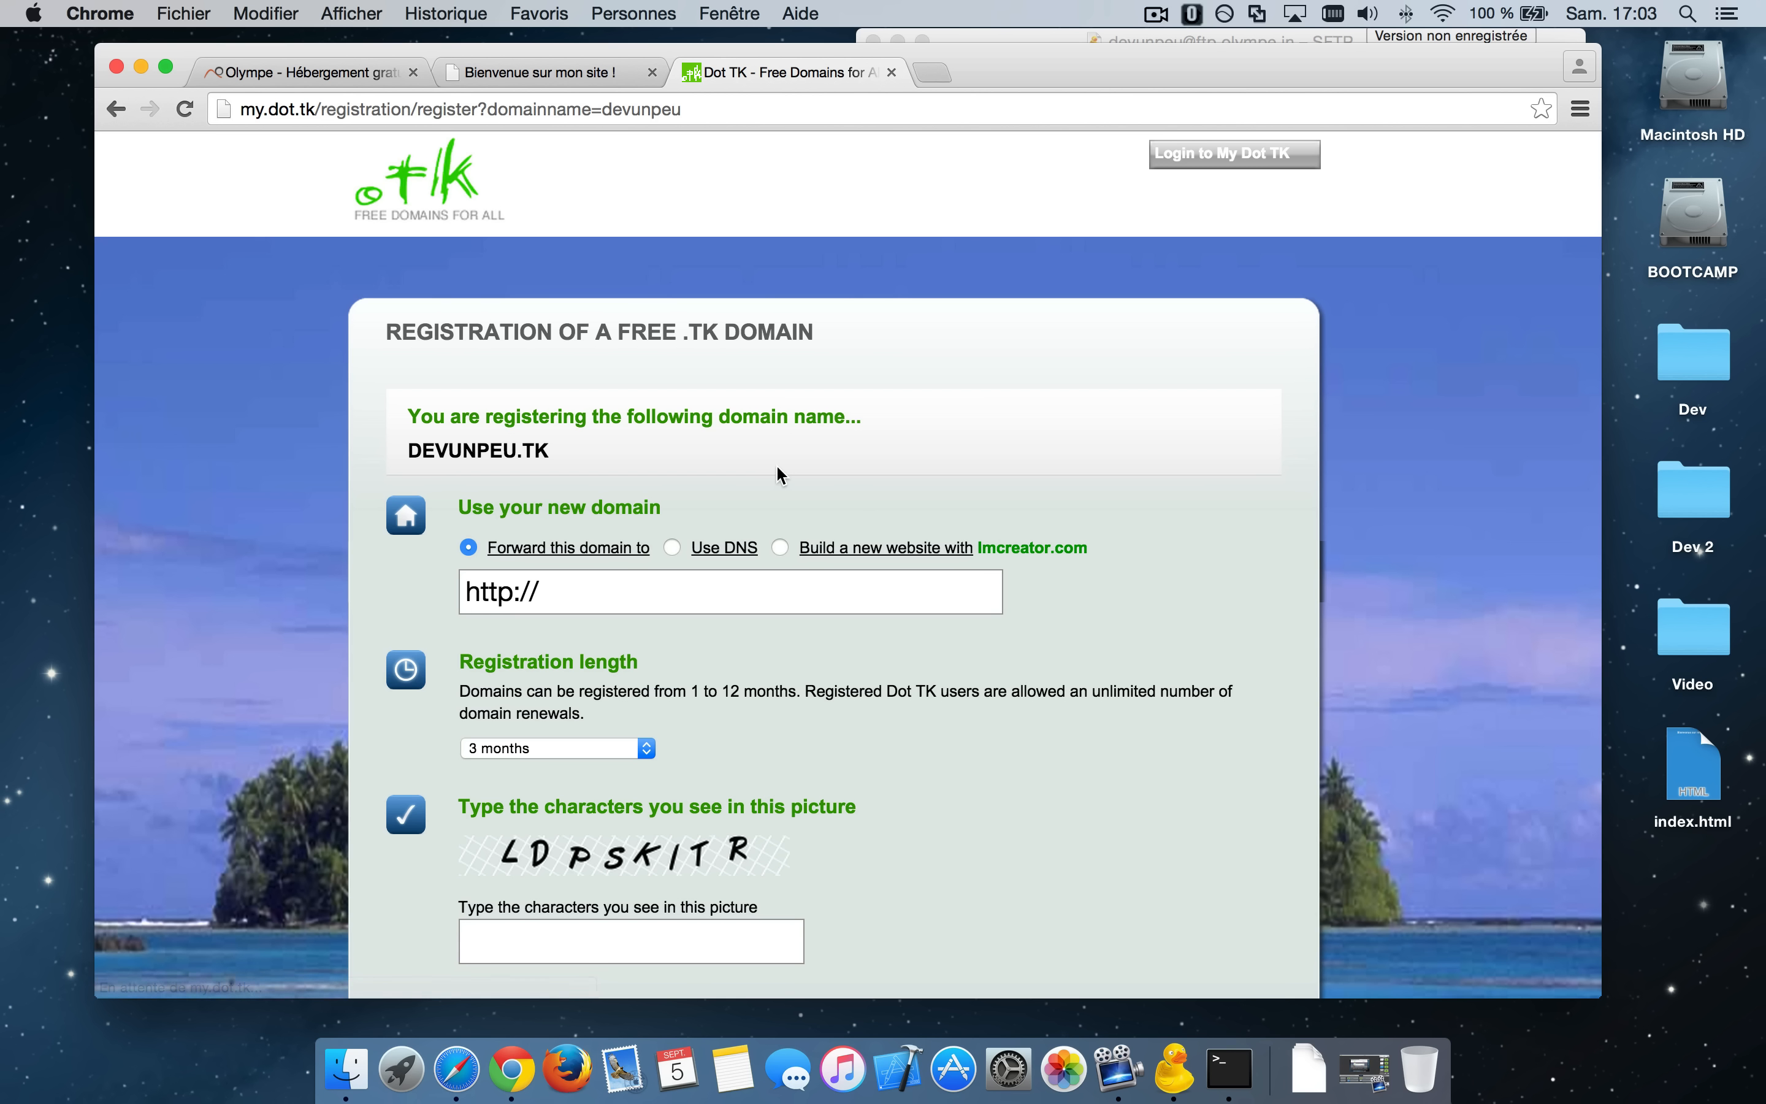
pyautogui.click(673, 592)
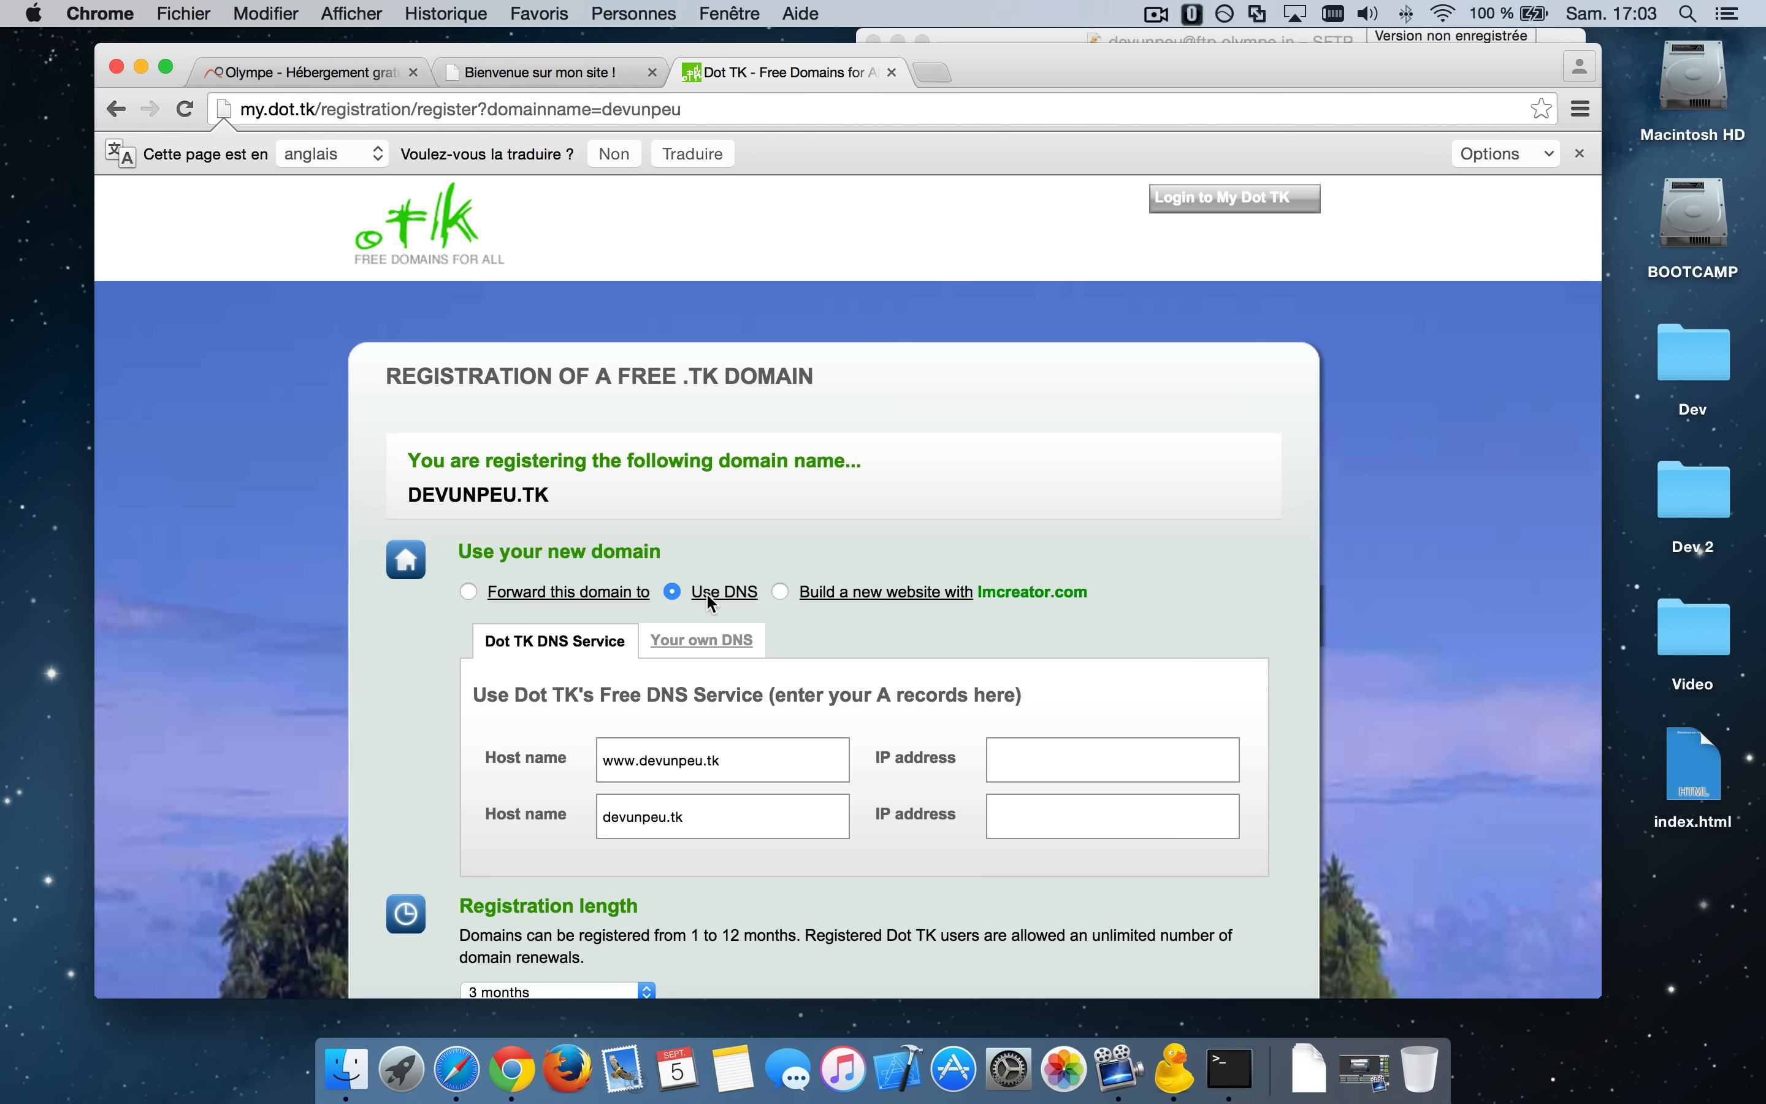
pyautogui.click(717, 640)
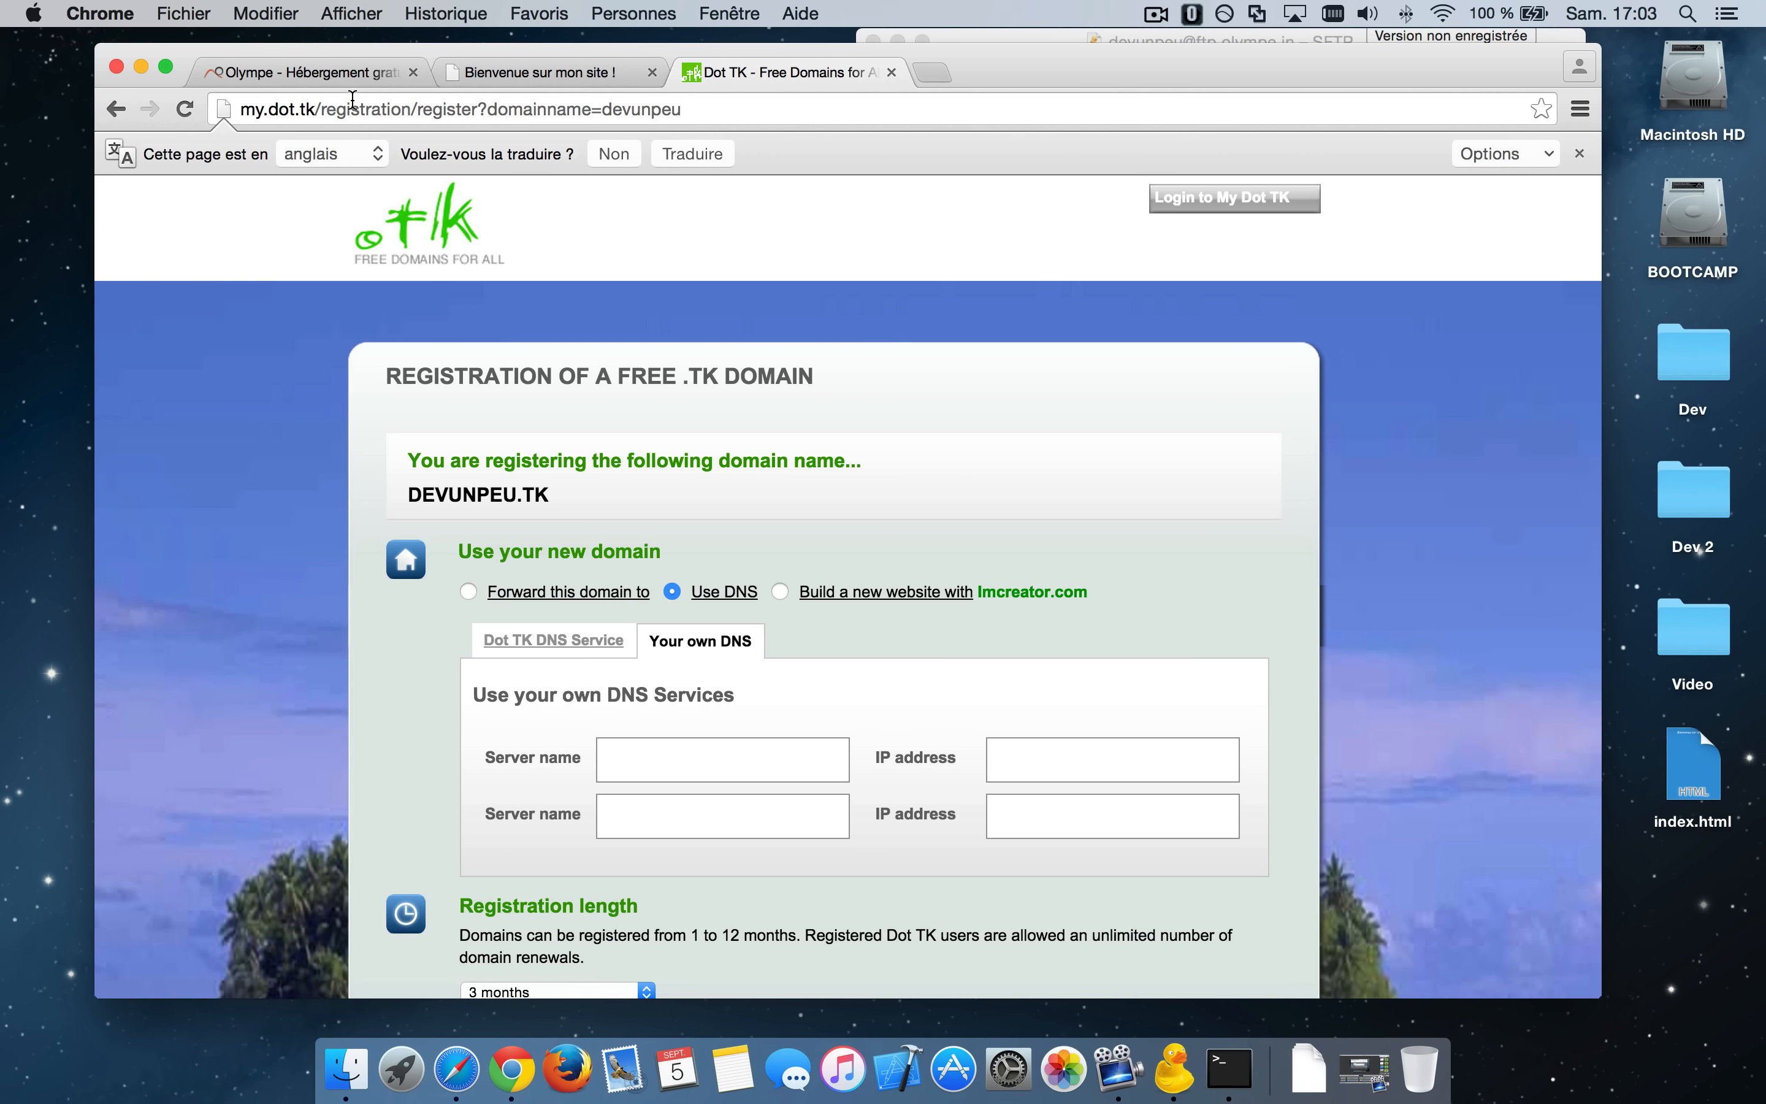
# Step: Create the domain devunpeu.tk in the Olympe panel, pointing to devunpeu.olympe.in with an empty destination folder
pyautogui.click(349, 76)
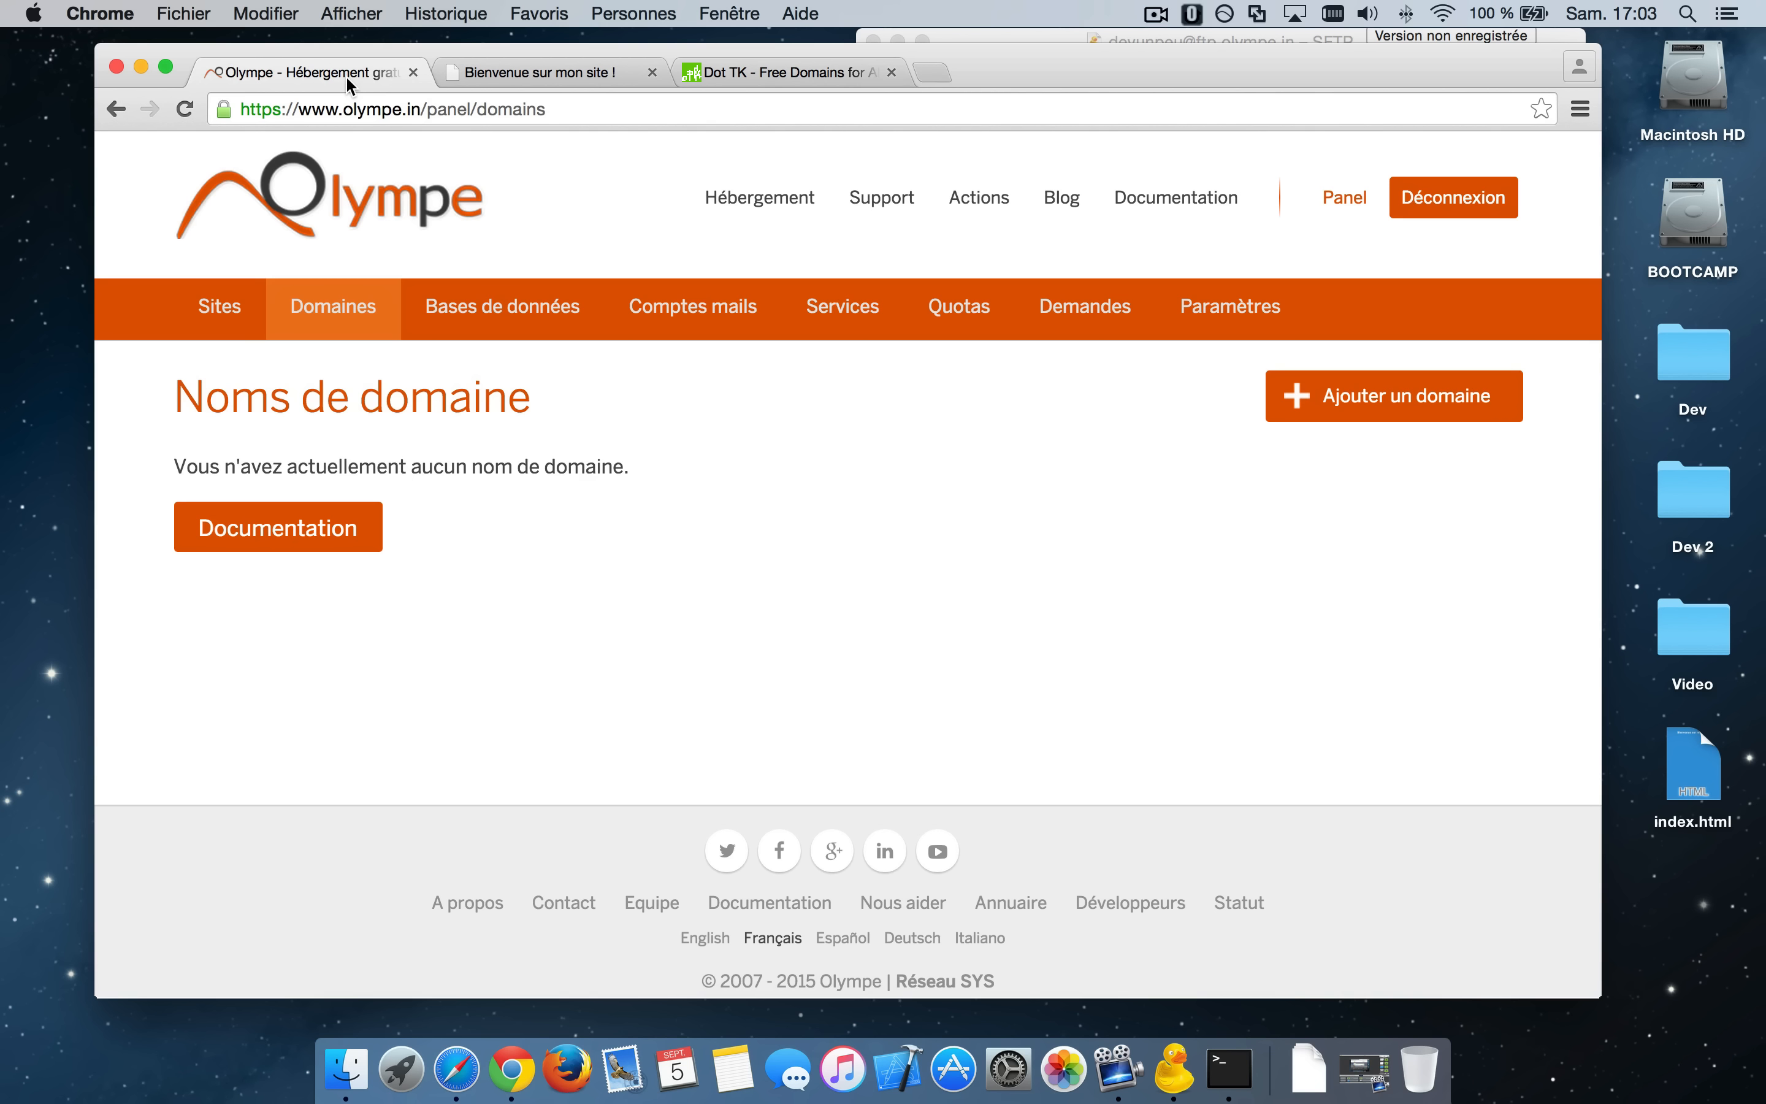
pyautogui.click(353, 313)
pyautogui.click(1387, 397)
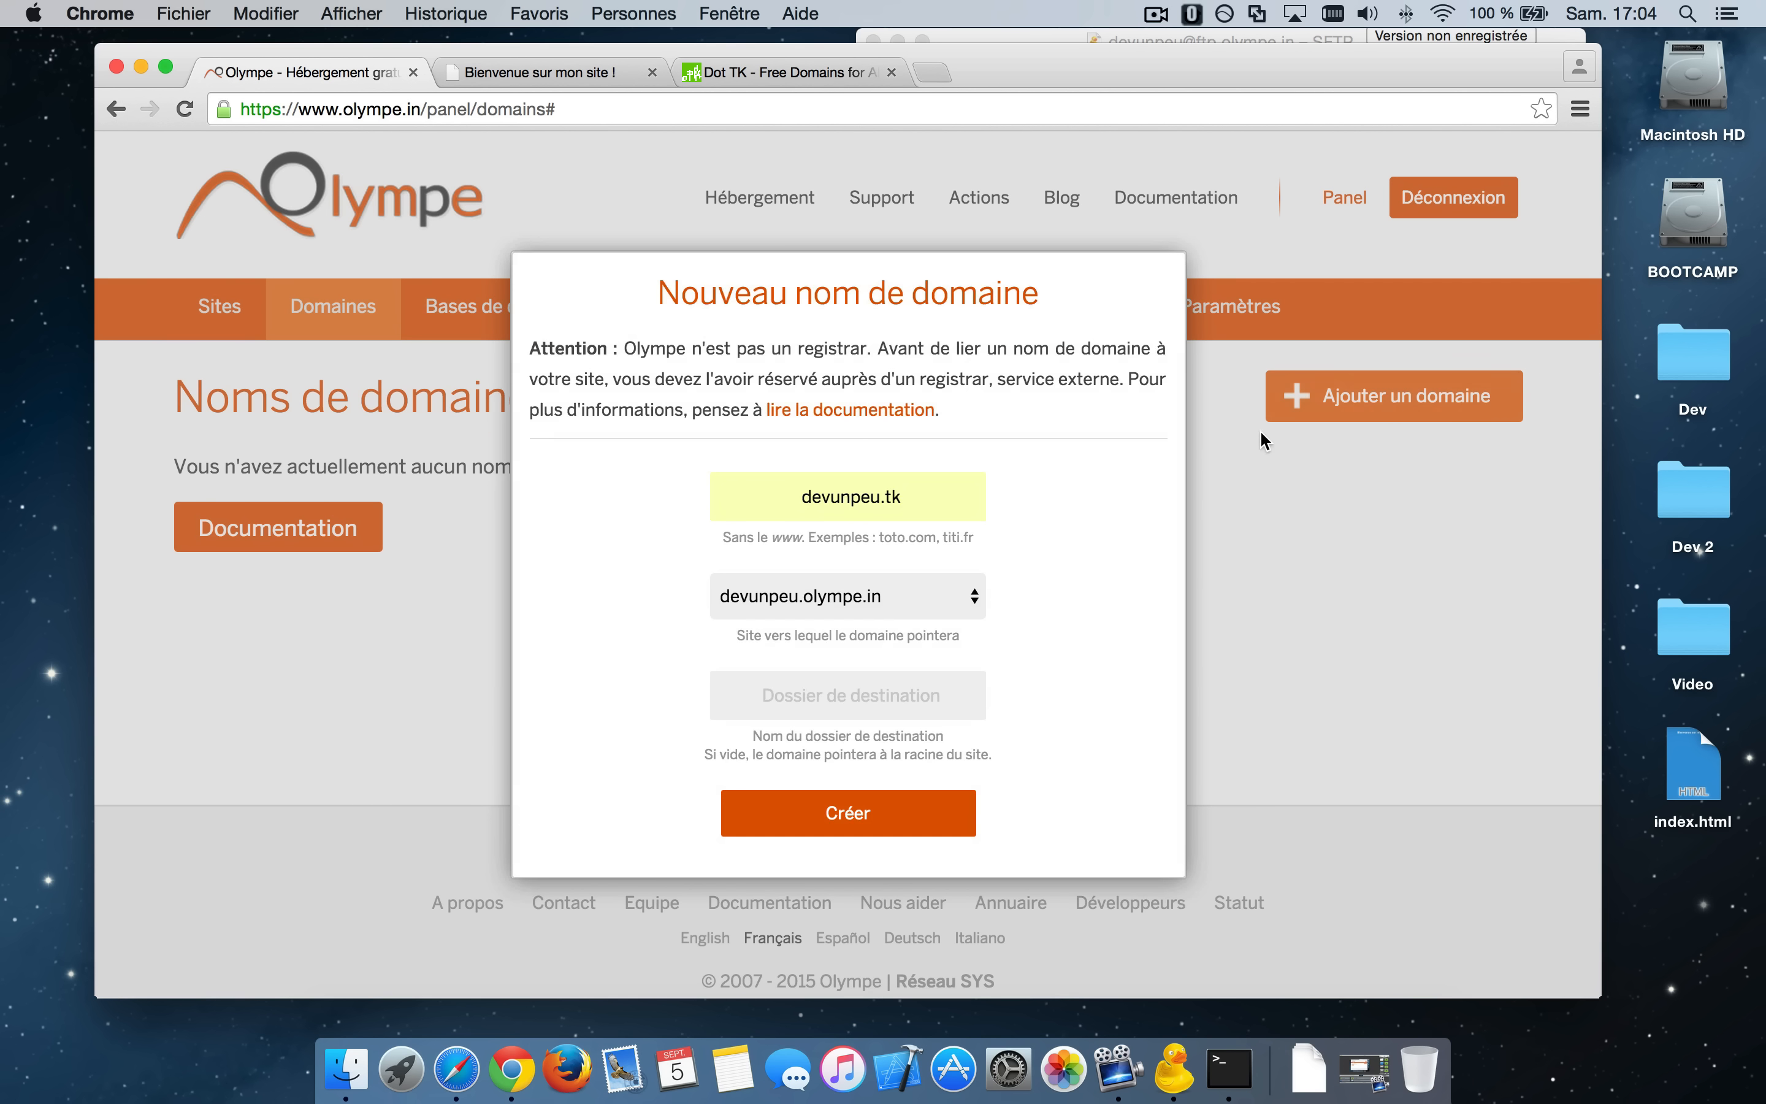
pyautogui.doubleClick(910, 485)
pyautogui.press('super+c')
pyautogui.press('super+v')
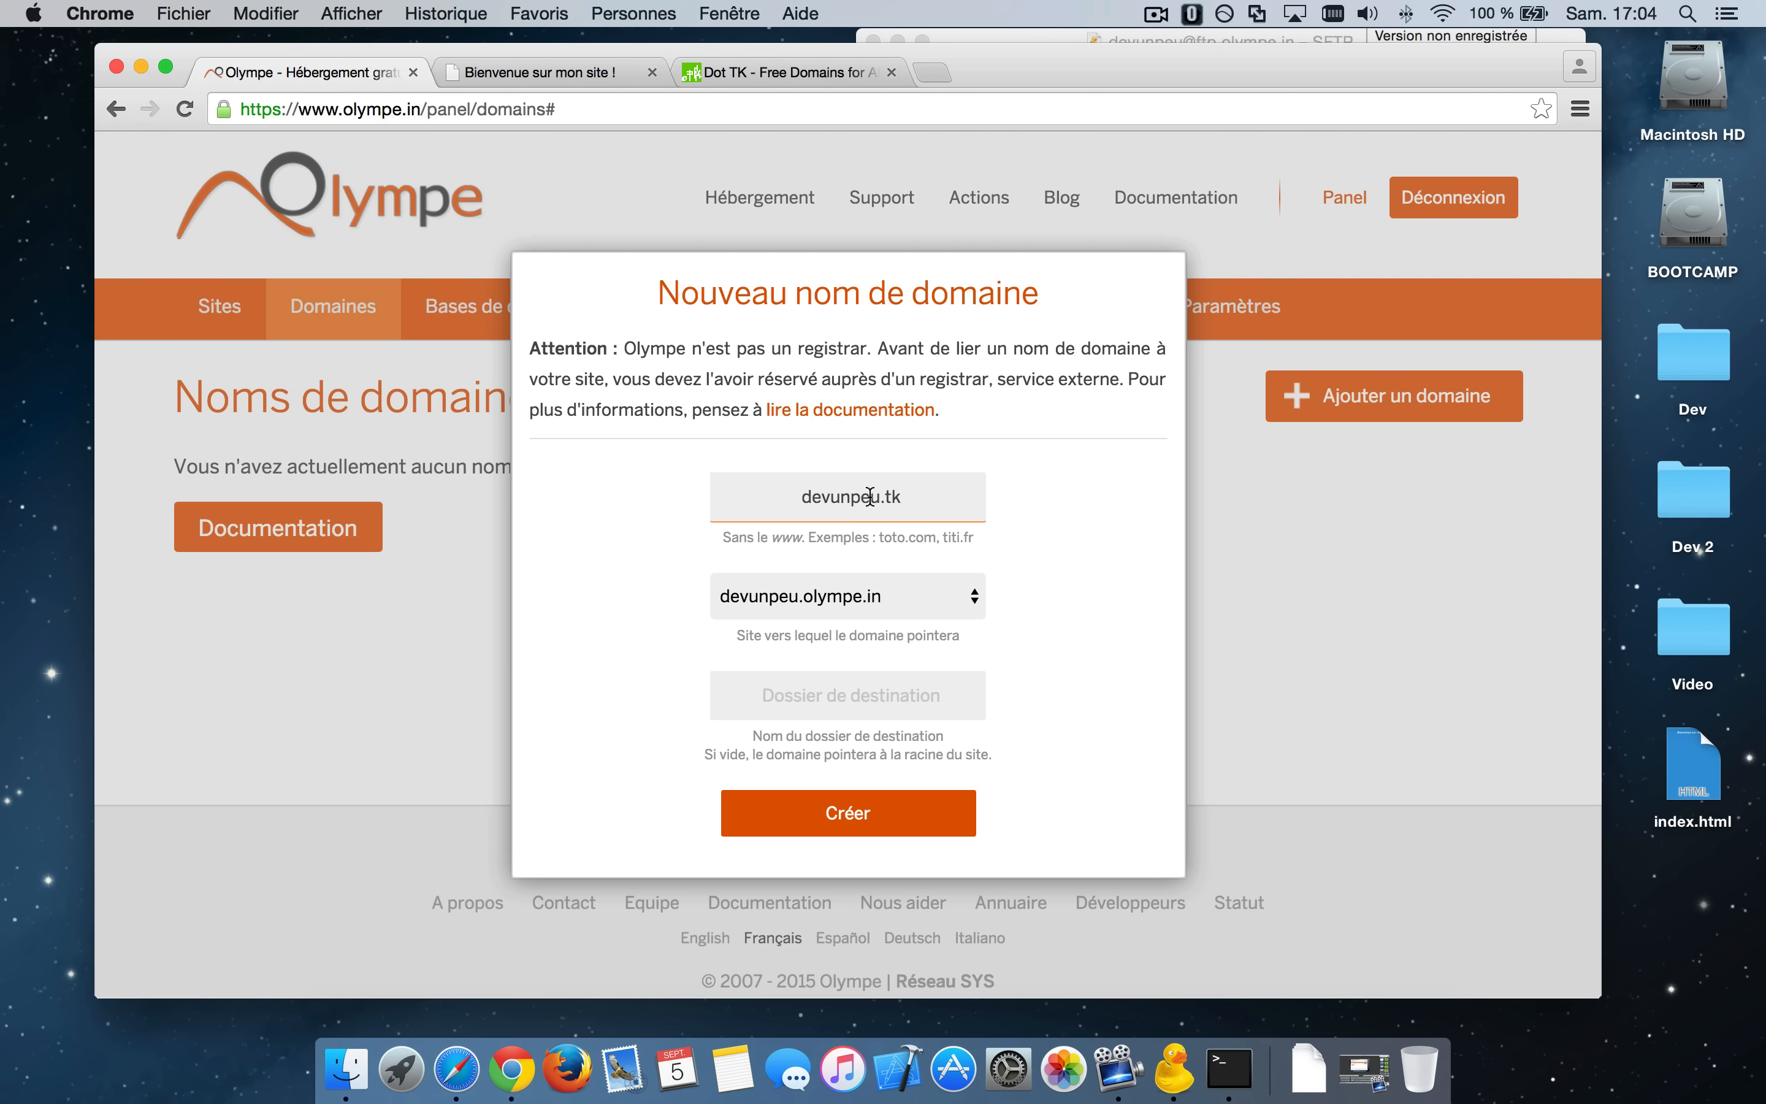
pyautogui.click(905, 605)
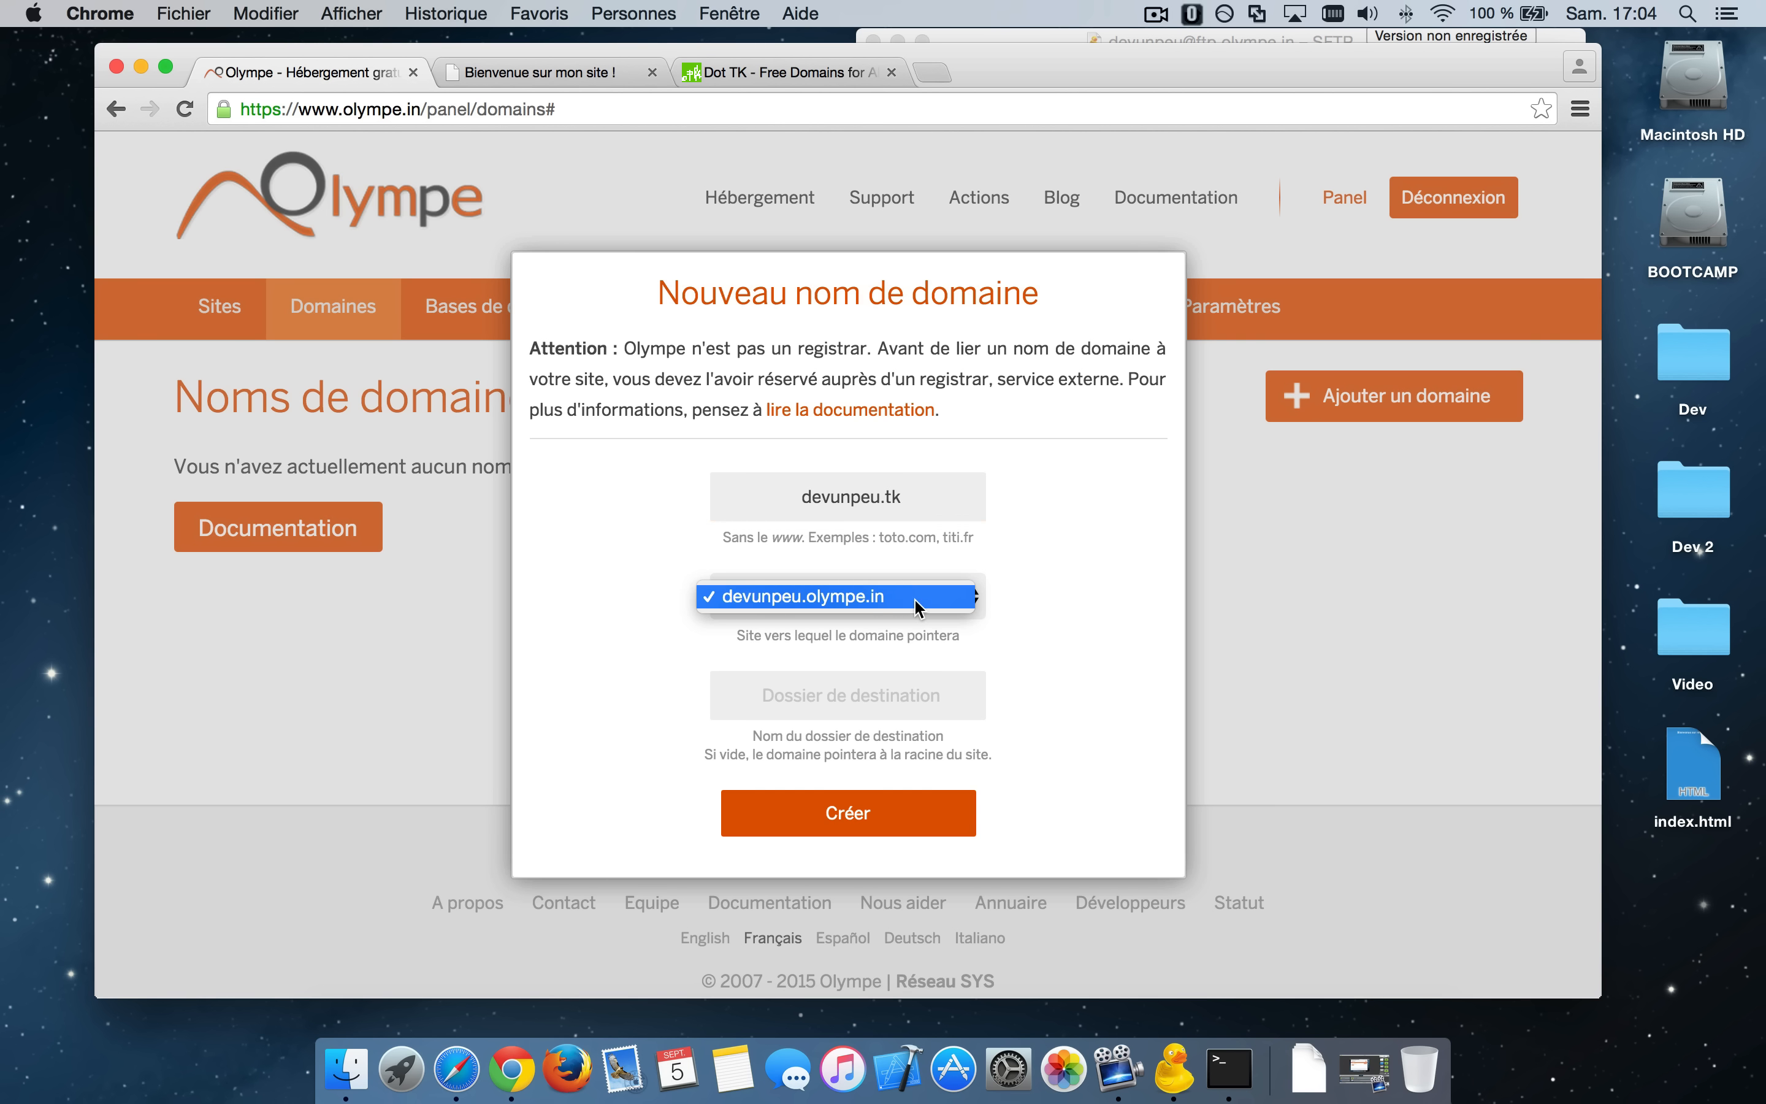
pyautogui.click(994, 601)
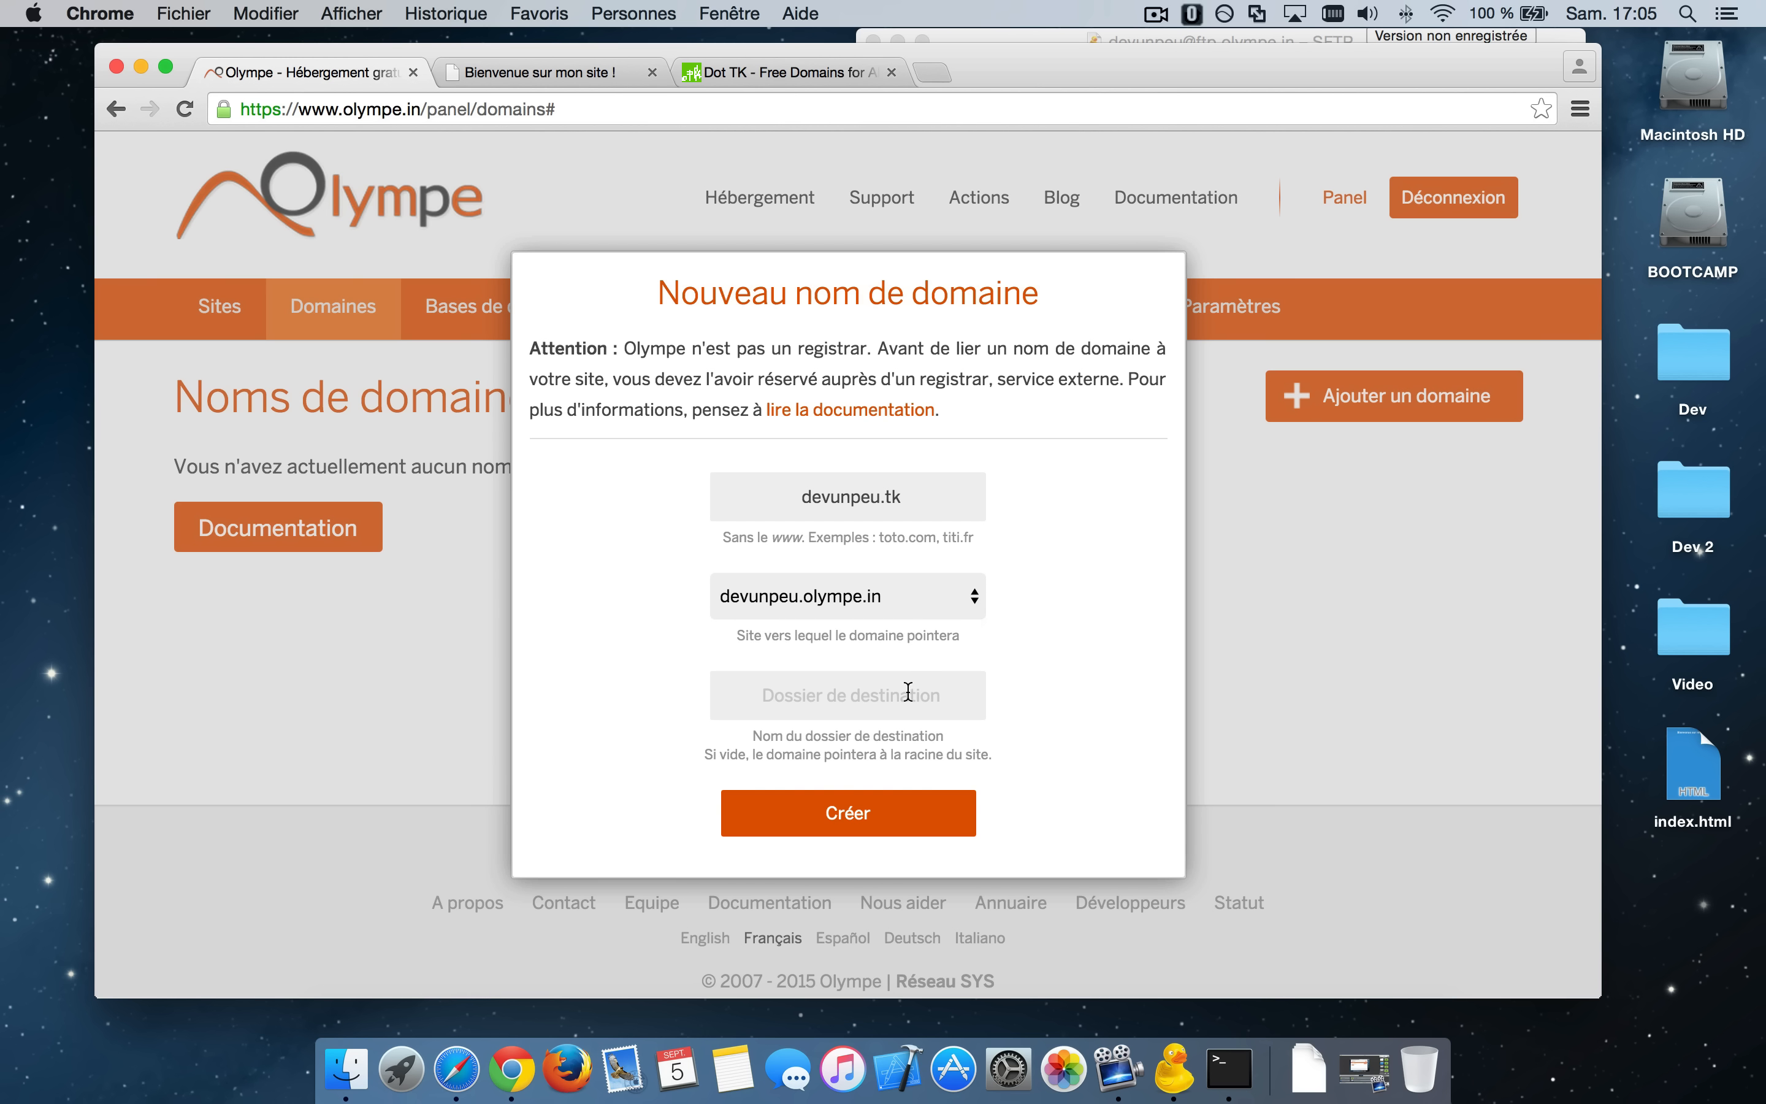
pyautogui.click(848, 812)
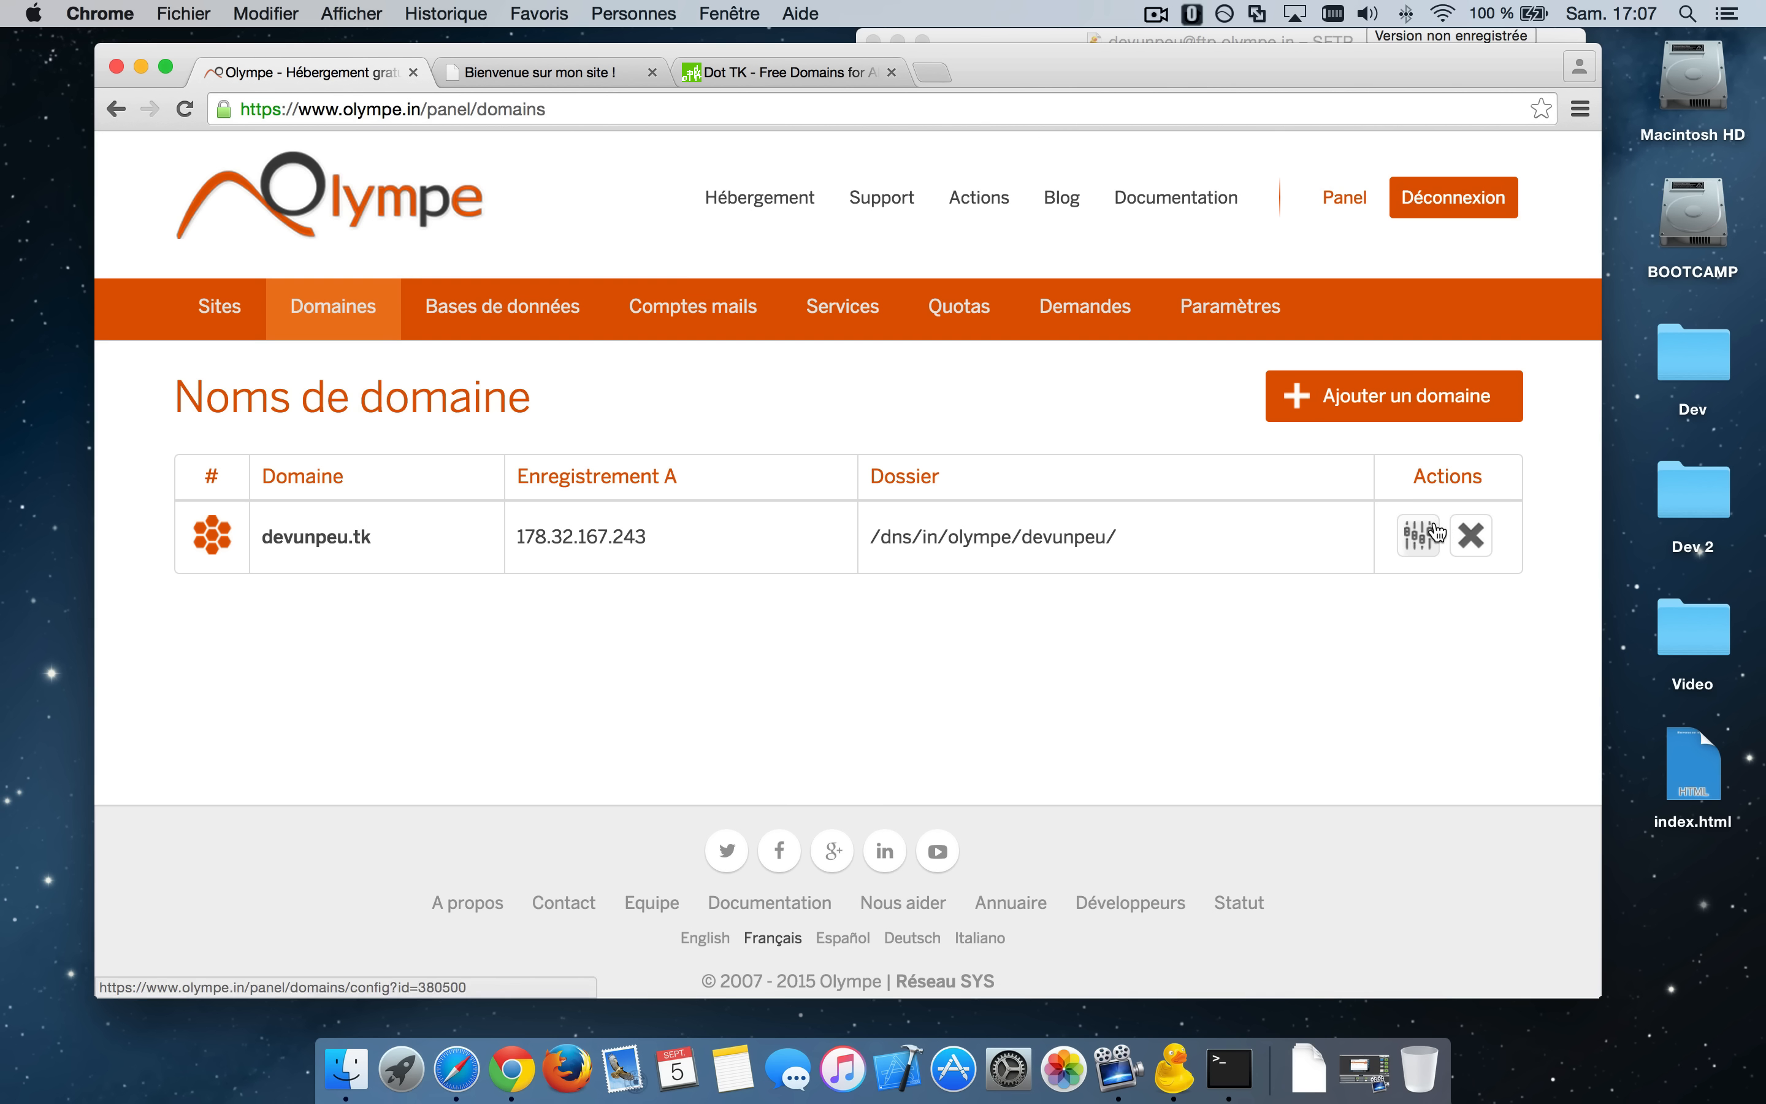
# Step: Copy mx1.olympe.in from the DNS settings of devunpeu.tk in Olympe into the first server name of the Dot TK registration
pyautogui.click(1419, 536)
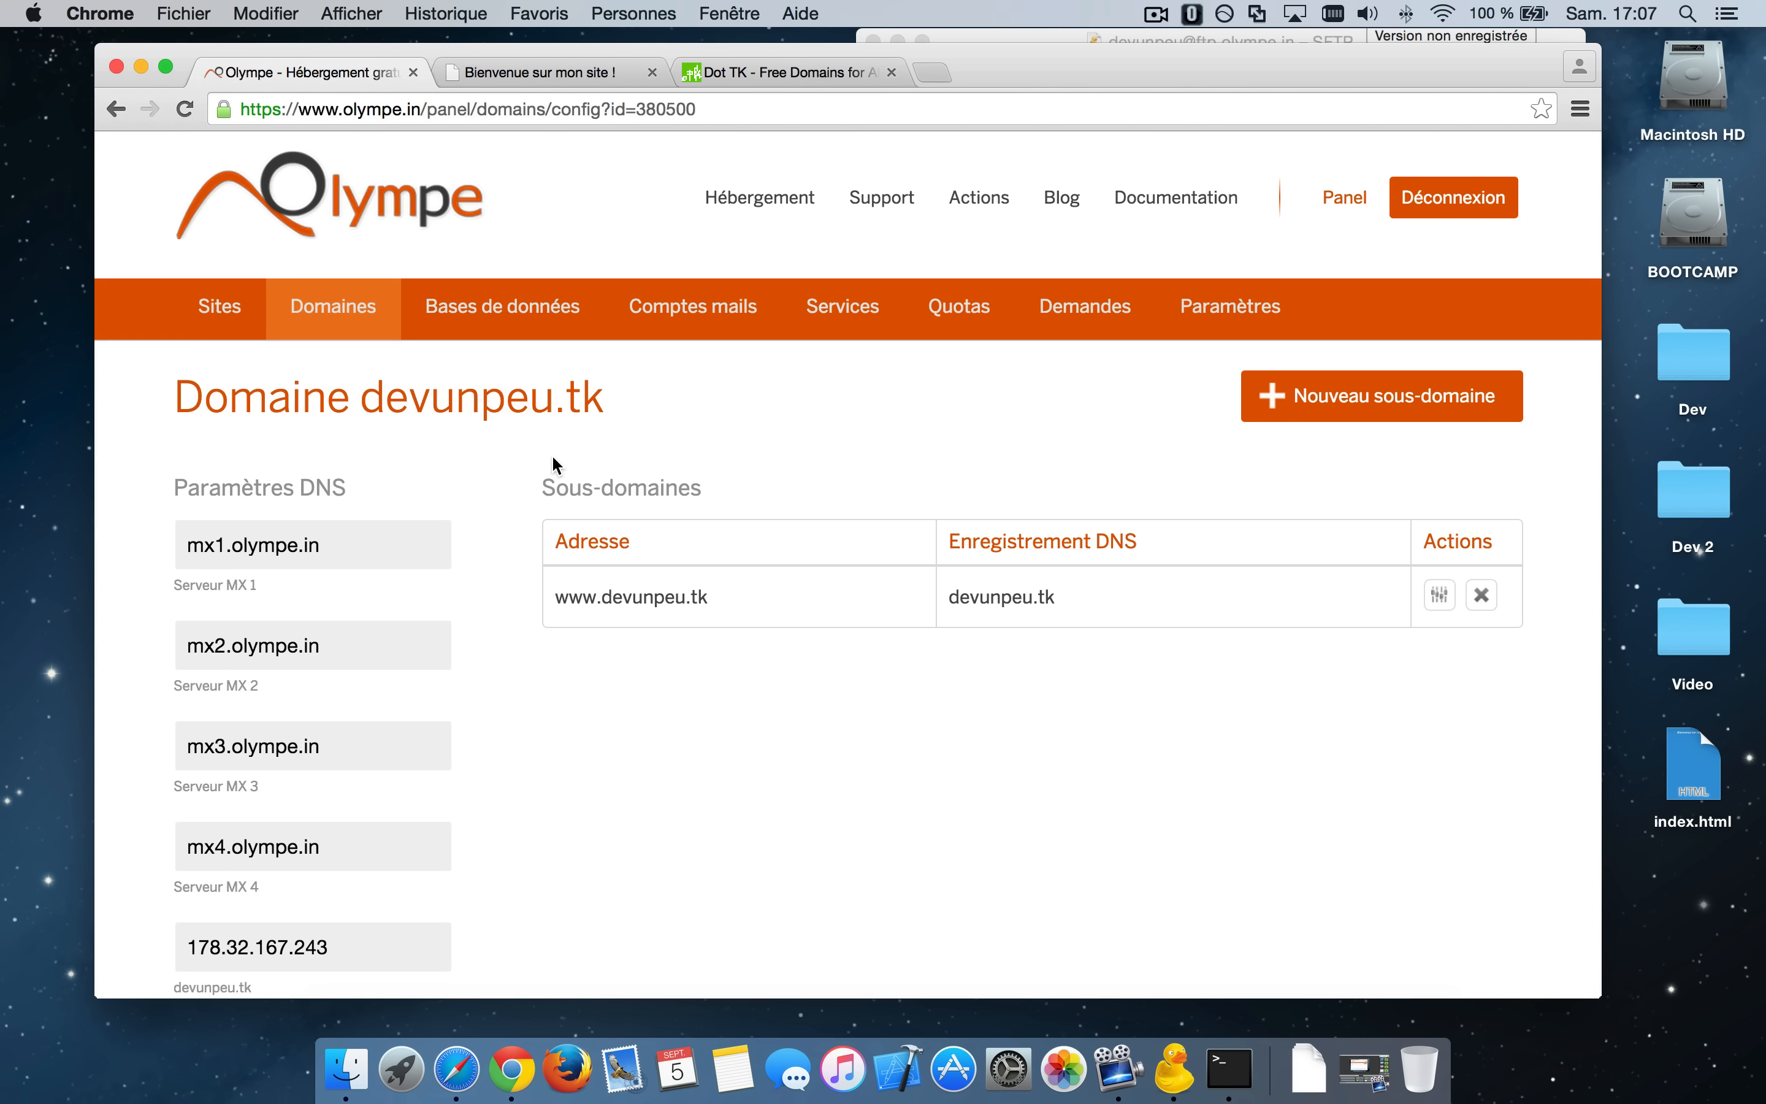
pyautogui.moveTo(422, 525); pyautogui.dragTo(179, 517)
pyautogui.scroll(-1, 180, 517)
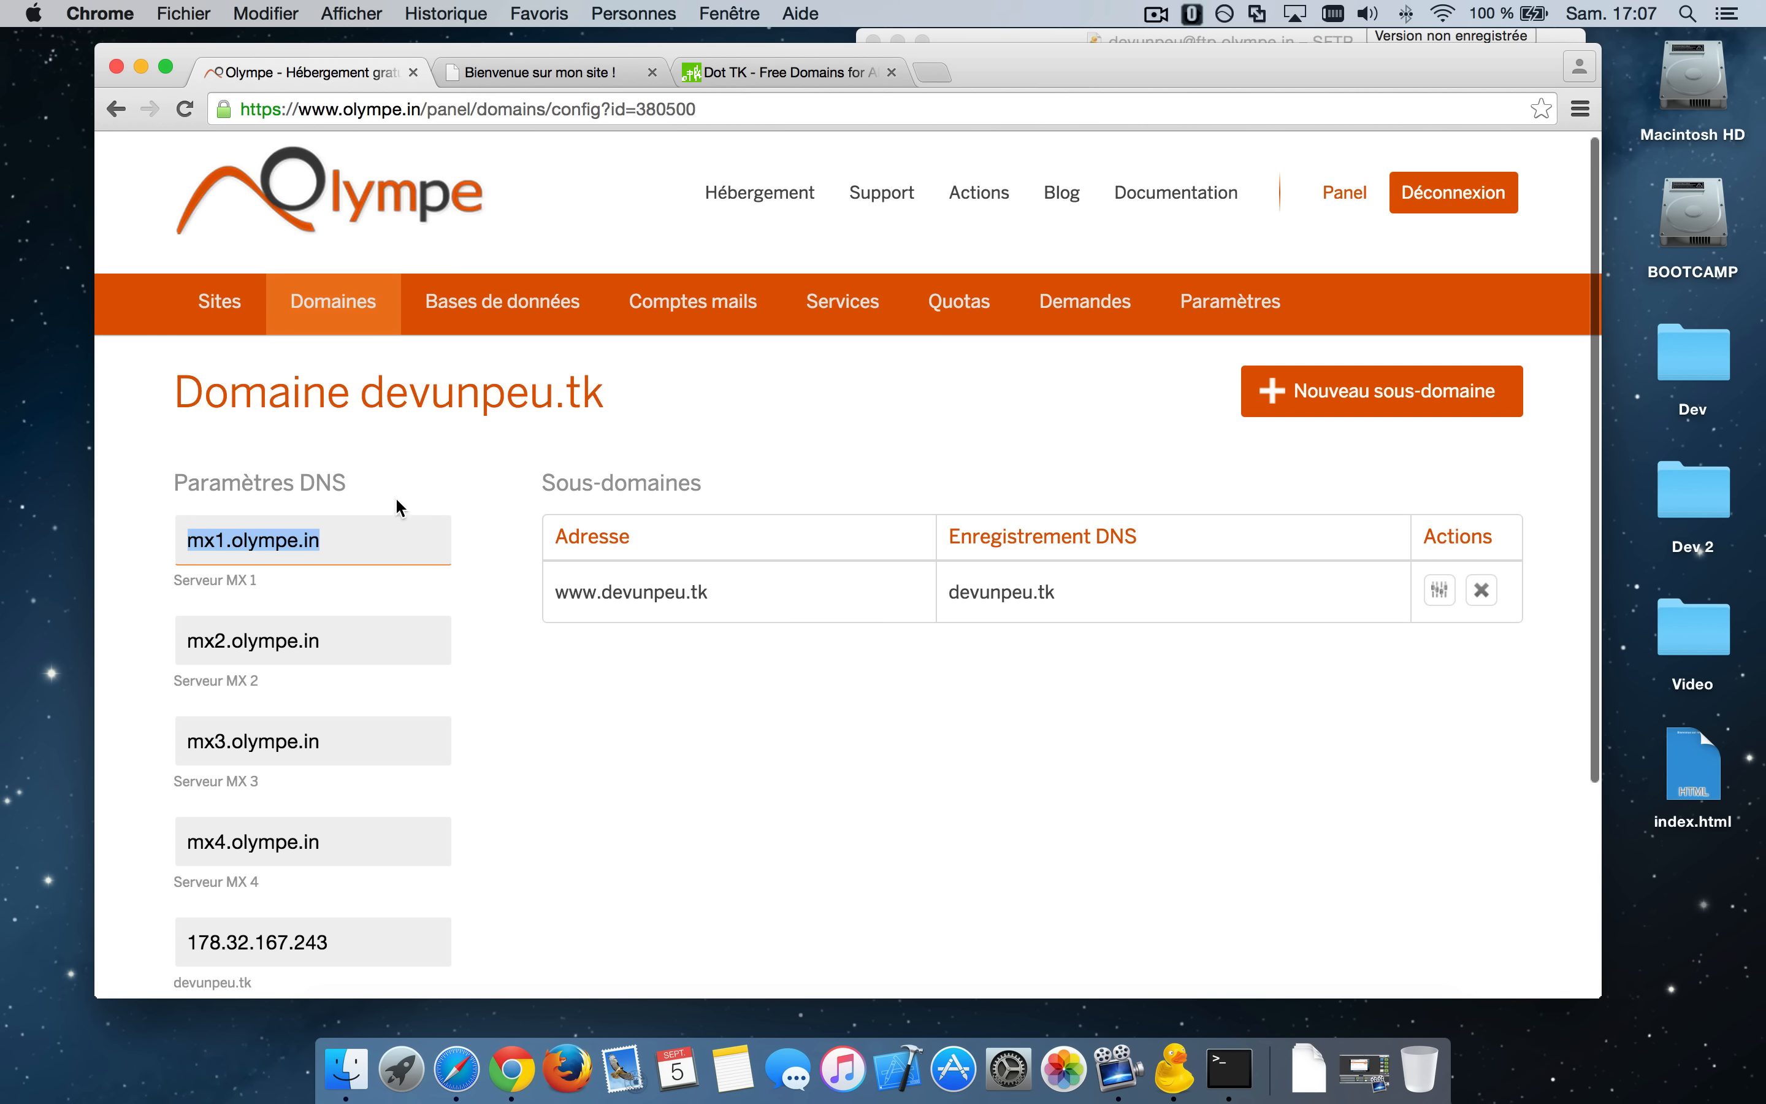
pyautogui.click(733, 68)
pyautogui.click(631, 759)
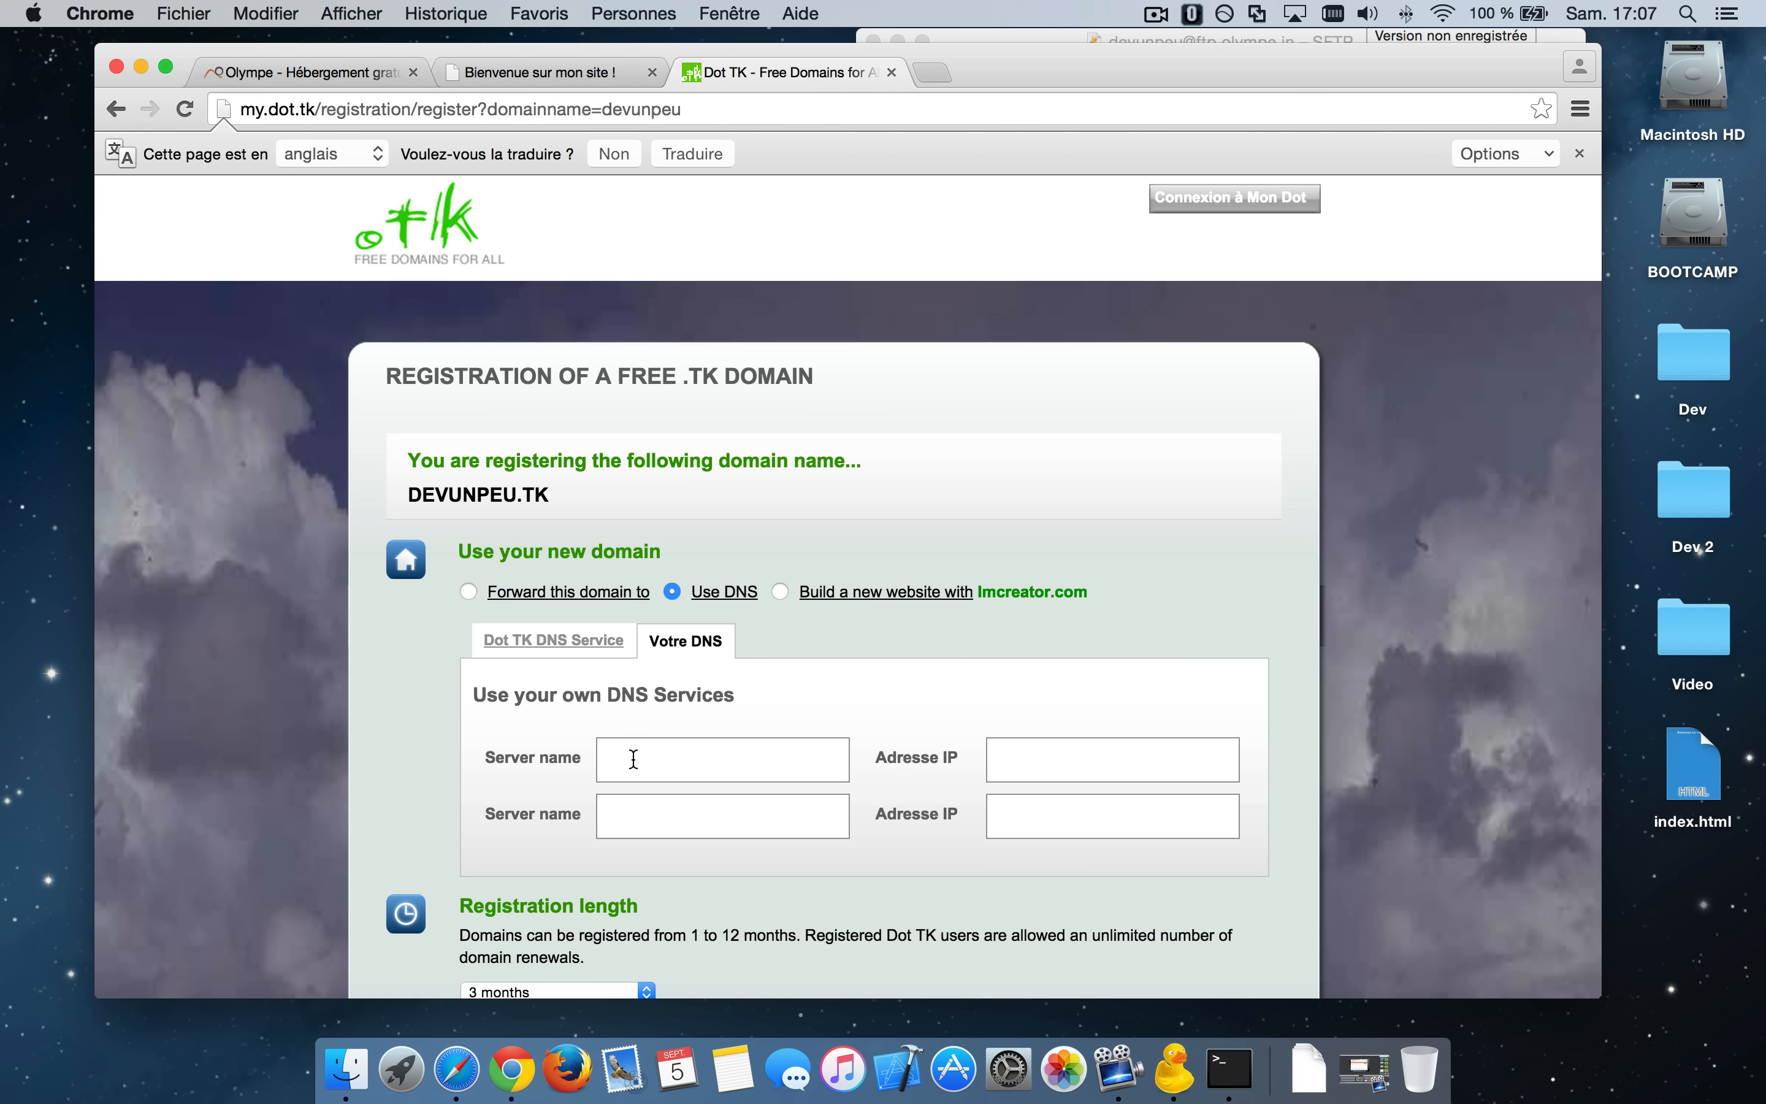
pyautogui.press('super+v')
# Step: Copy mx2.olympe.in from the Olympe DNS settings into the second server name of the Dot TK registration
pyautogui.click(343, 72)
pyautogui.moveTo(351, 643); pyautogui.dragTo(157, 639)
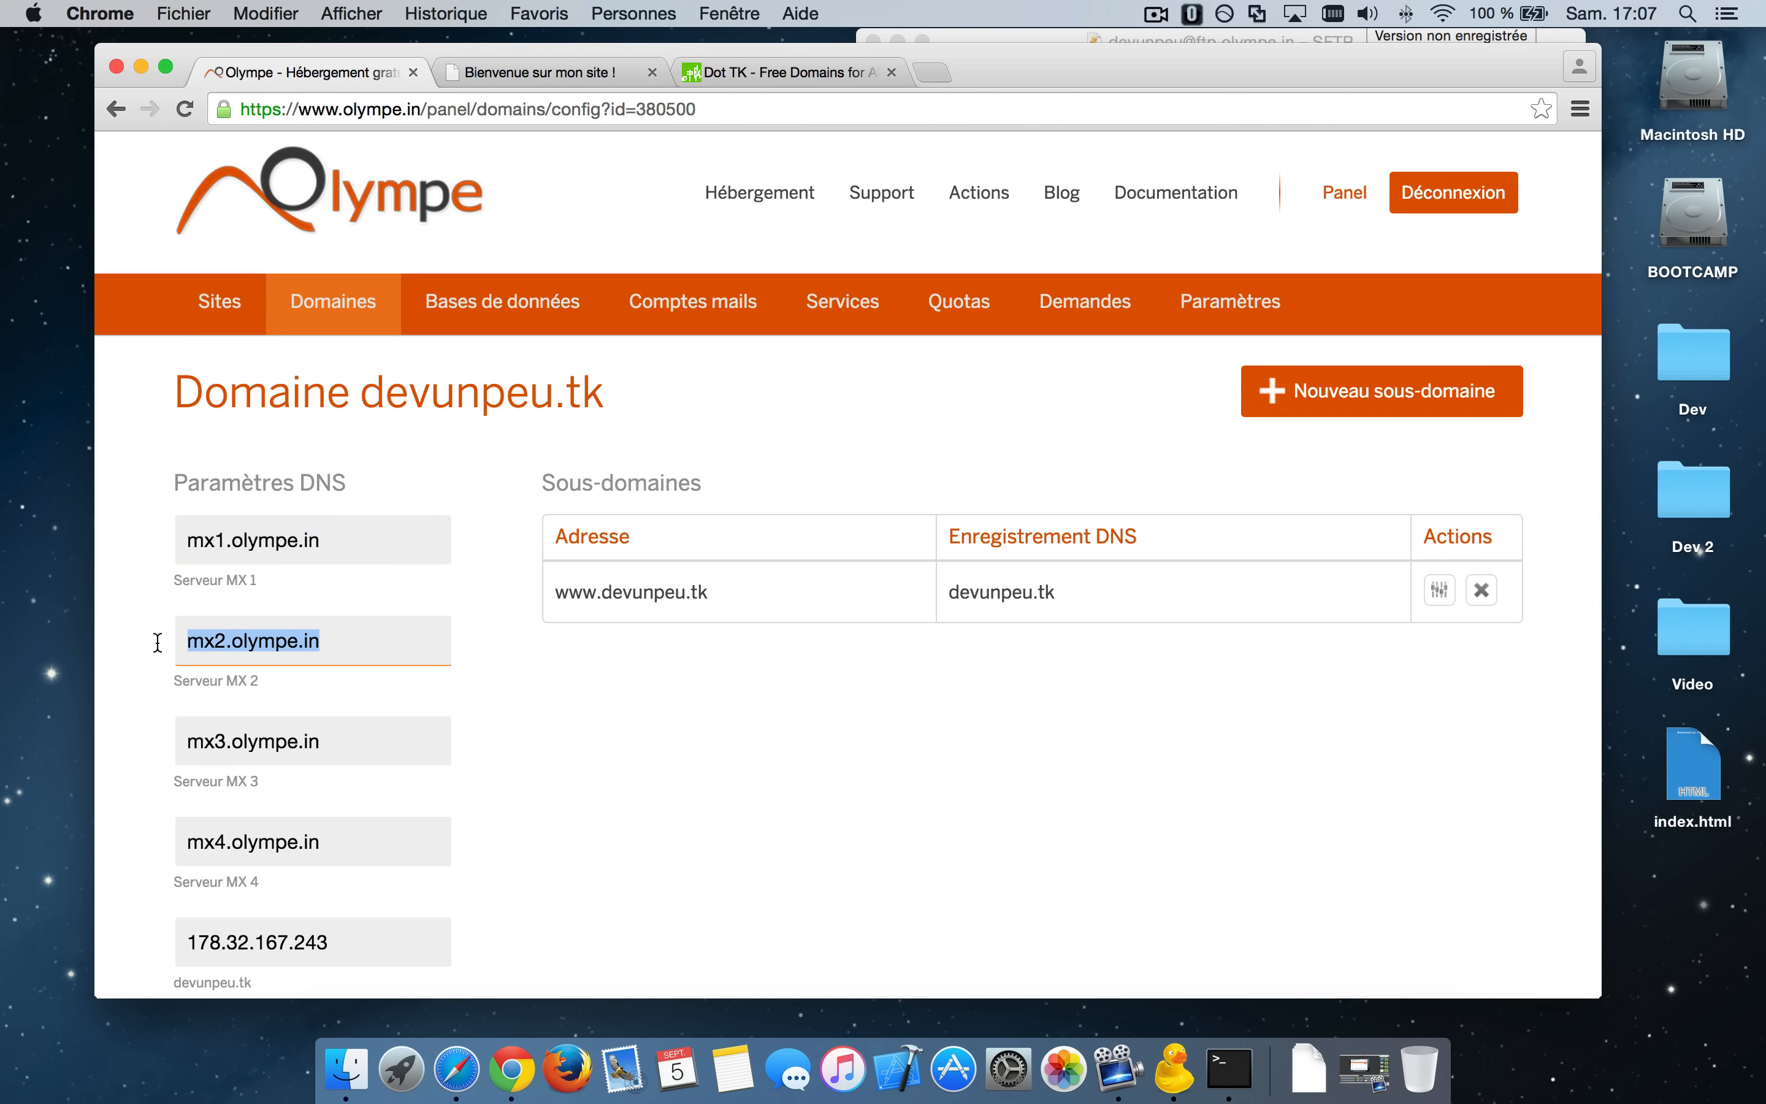
pyautogui.click(737, 70)
pyautogui.click(631, 828)
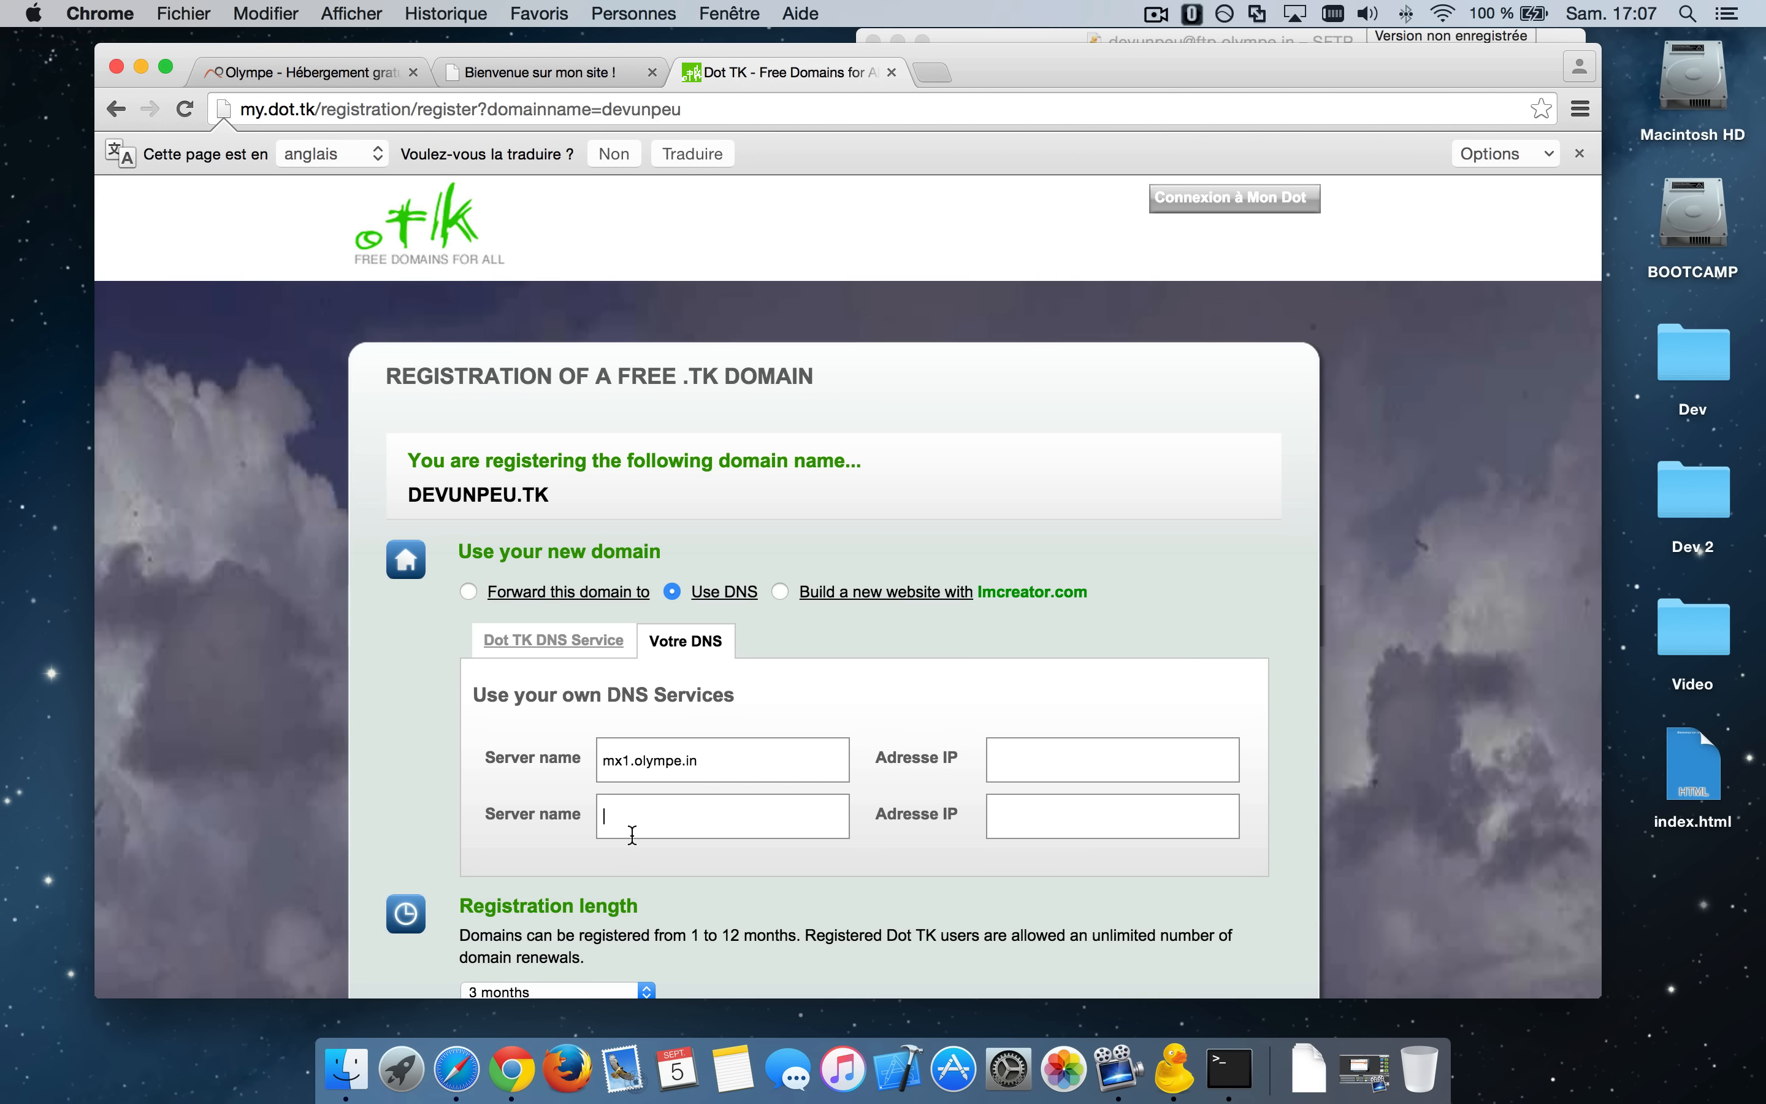
pyautogui.press('super+v')
# Step: Copy the IP address 178.32.167.243 from the Olympe DNS settings into both server IP addresses of the Dot TK registration
pyautogui.click(307, 72)
pyautogui.scroll(1, 359, 598)
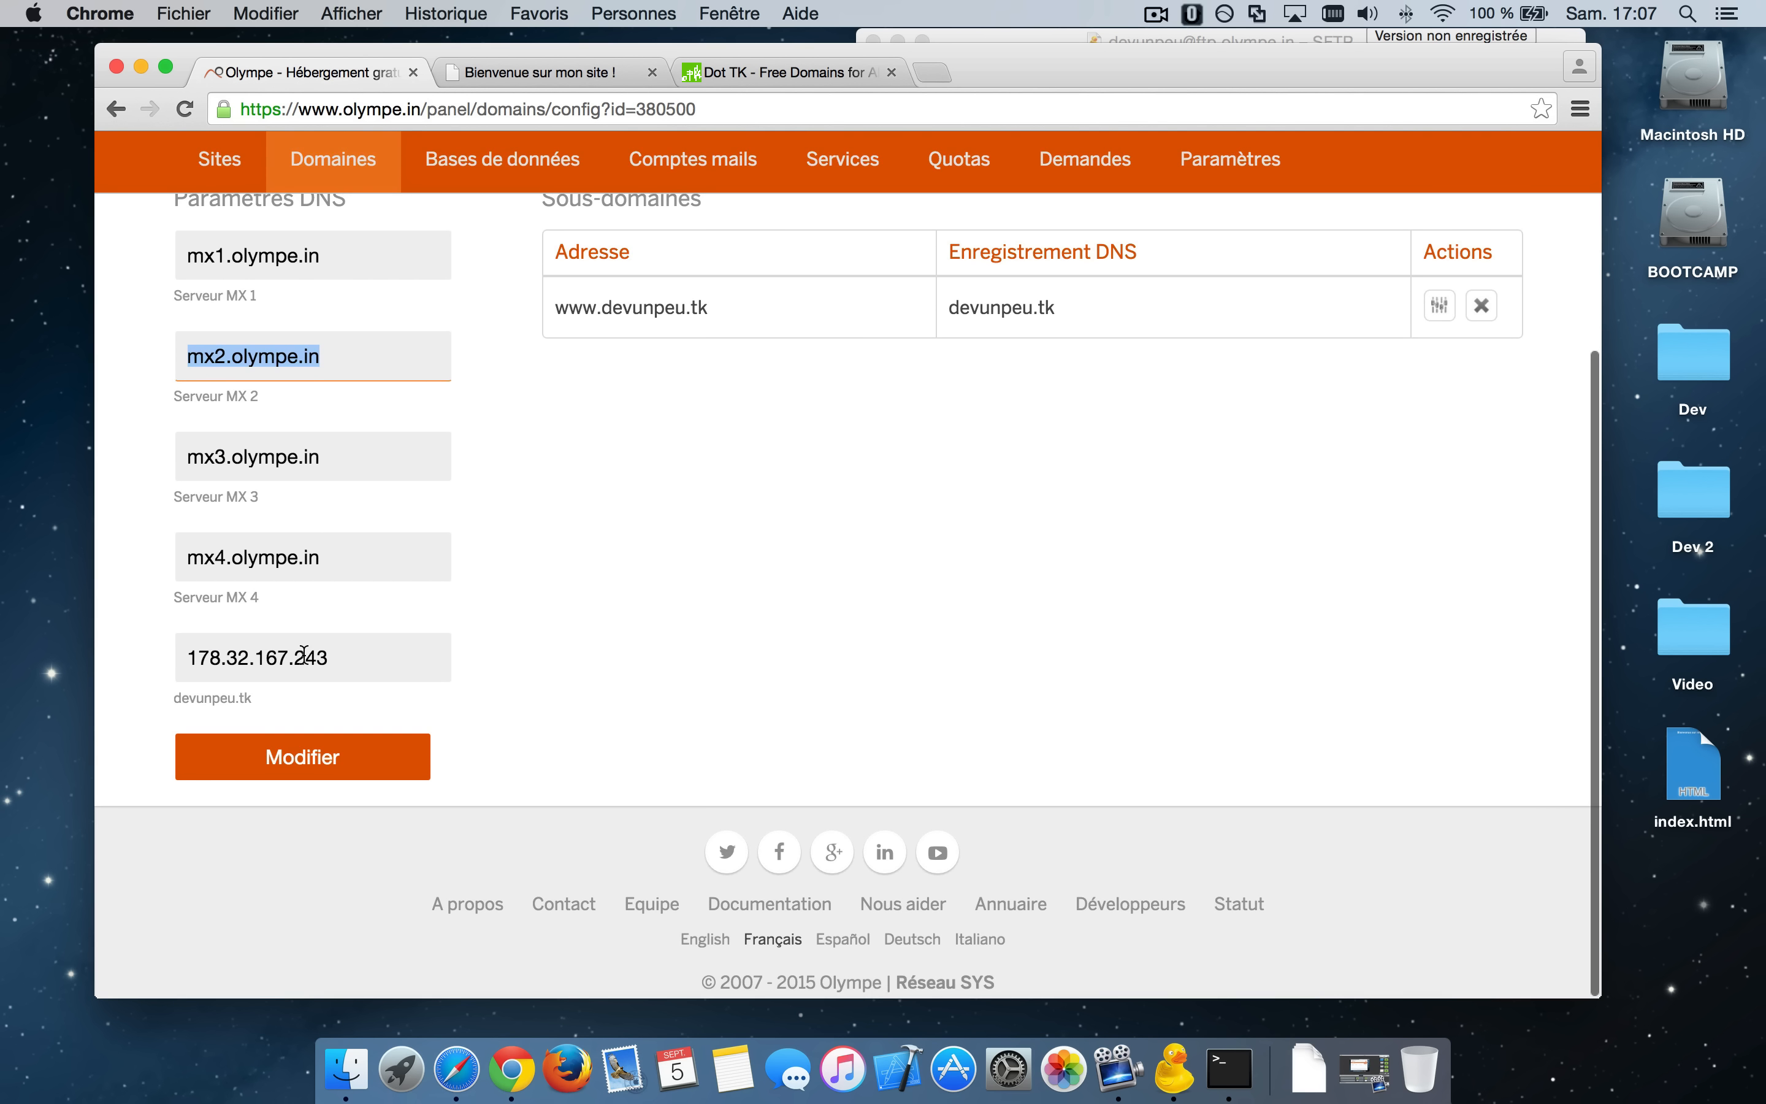
pyautogui.moveTo(369, 662); pyautogui.dragTo(107, 655)
pyautogui.press('super+c')
pyautogui.click(822, 76)
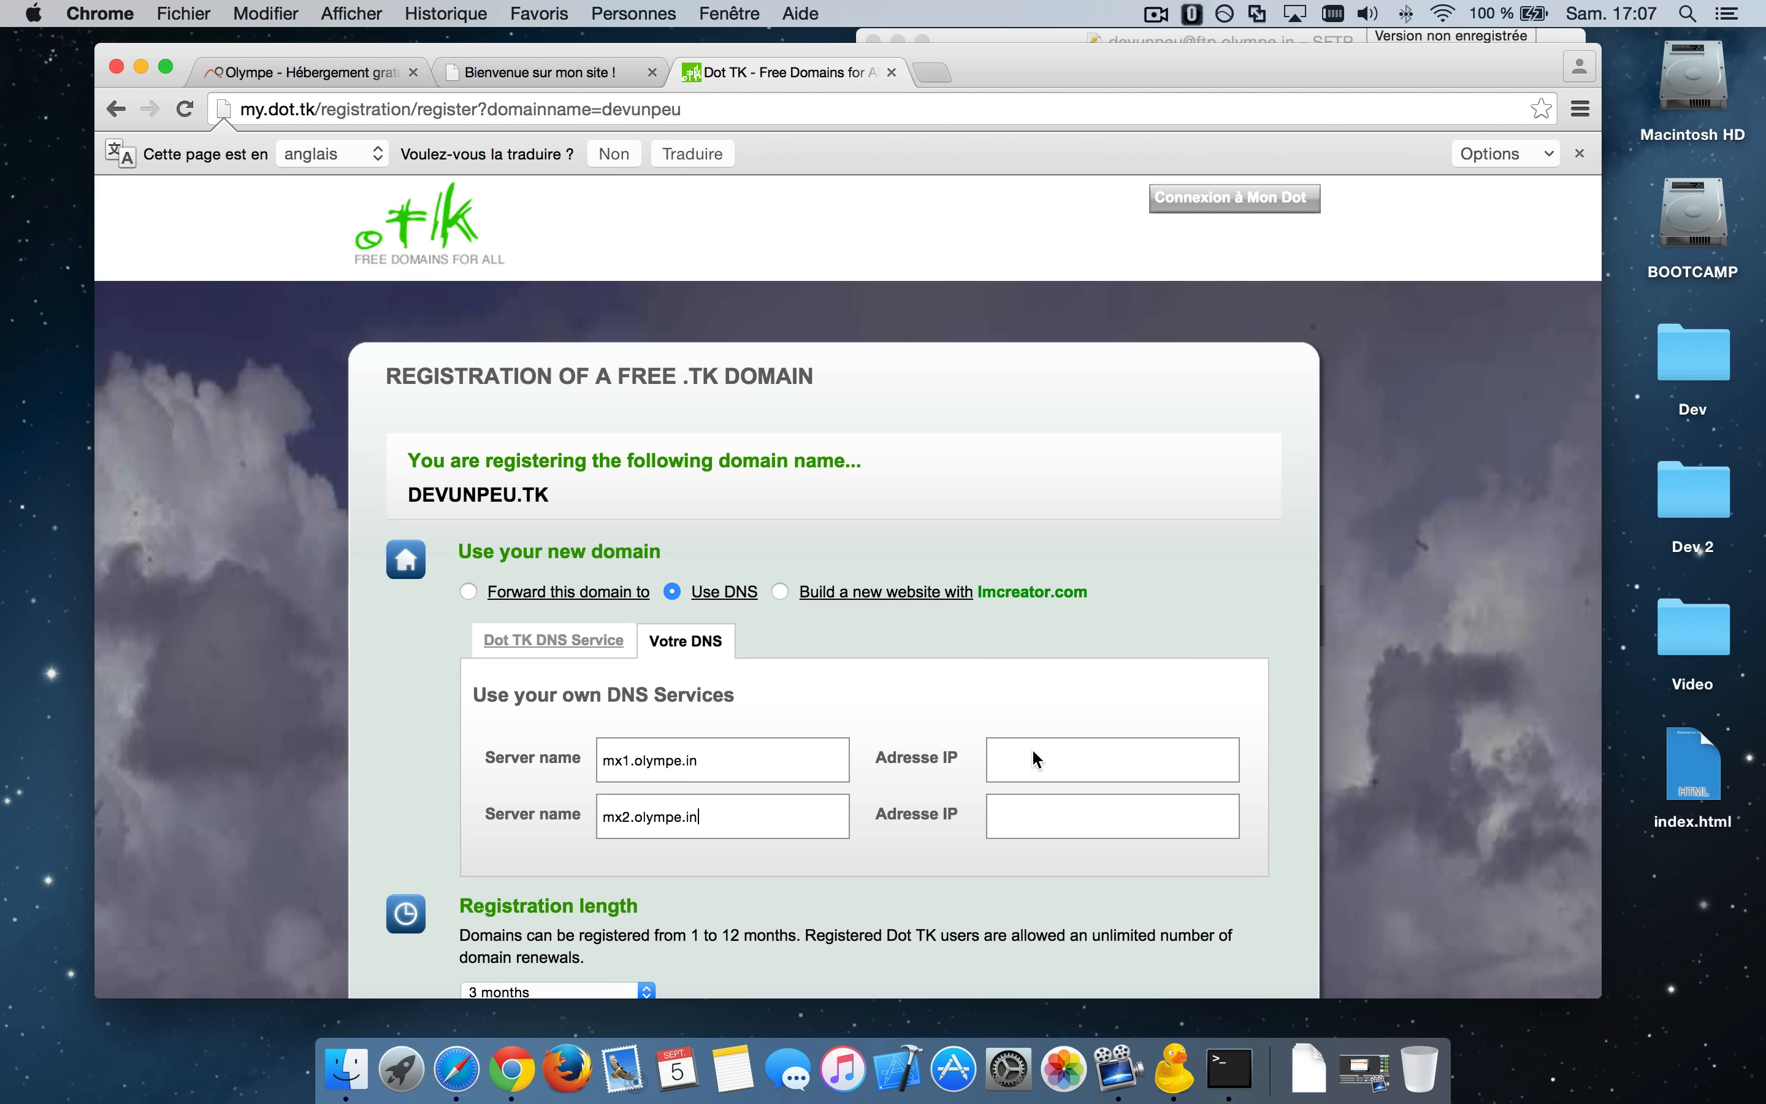
pyautogui.click(1032, 759)
pyautogui.press('super+v')
pyautogui.click(1032, 810)
pyautogui.press('super+v')
# Step: Set the registration length to 1 month and enter the characters shown in the verification picture
pyautogui.scroll(-9, 957, 668)
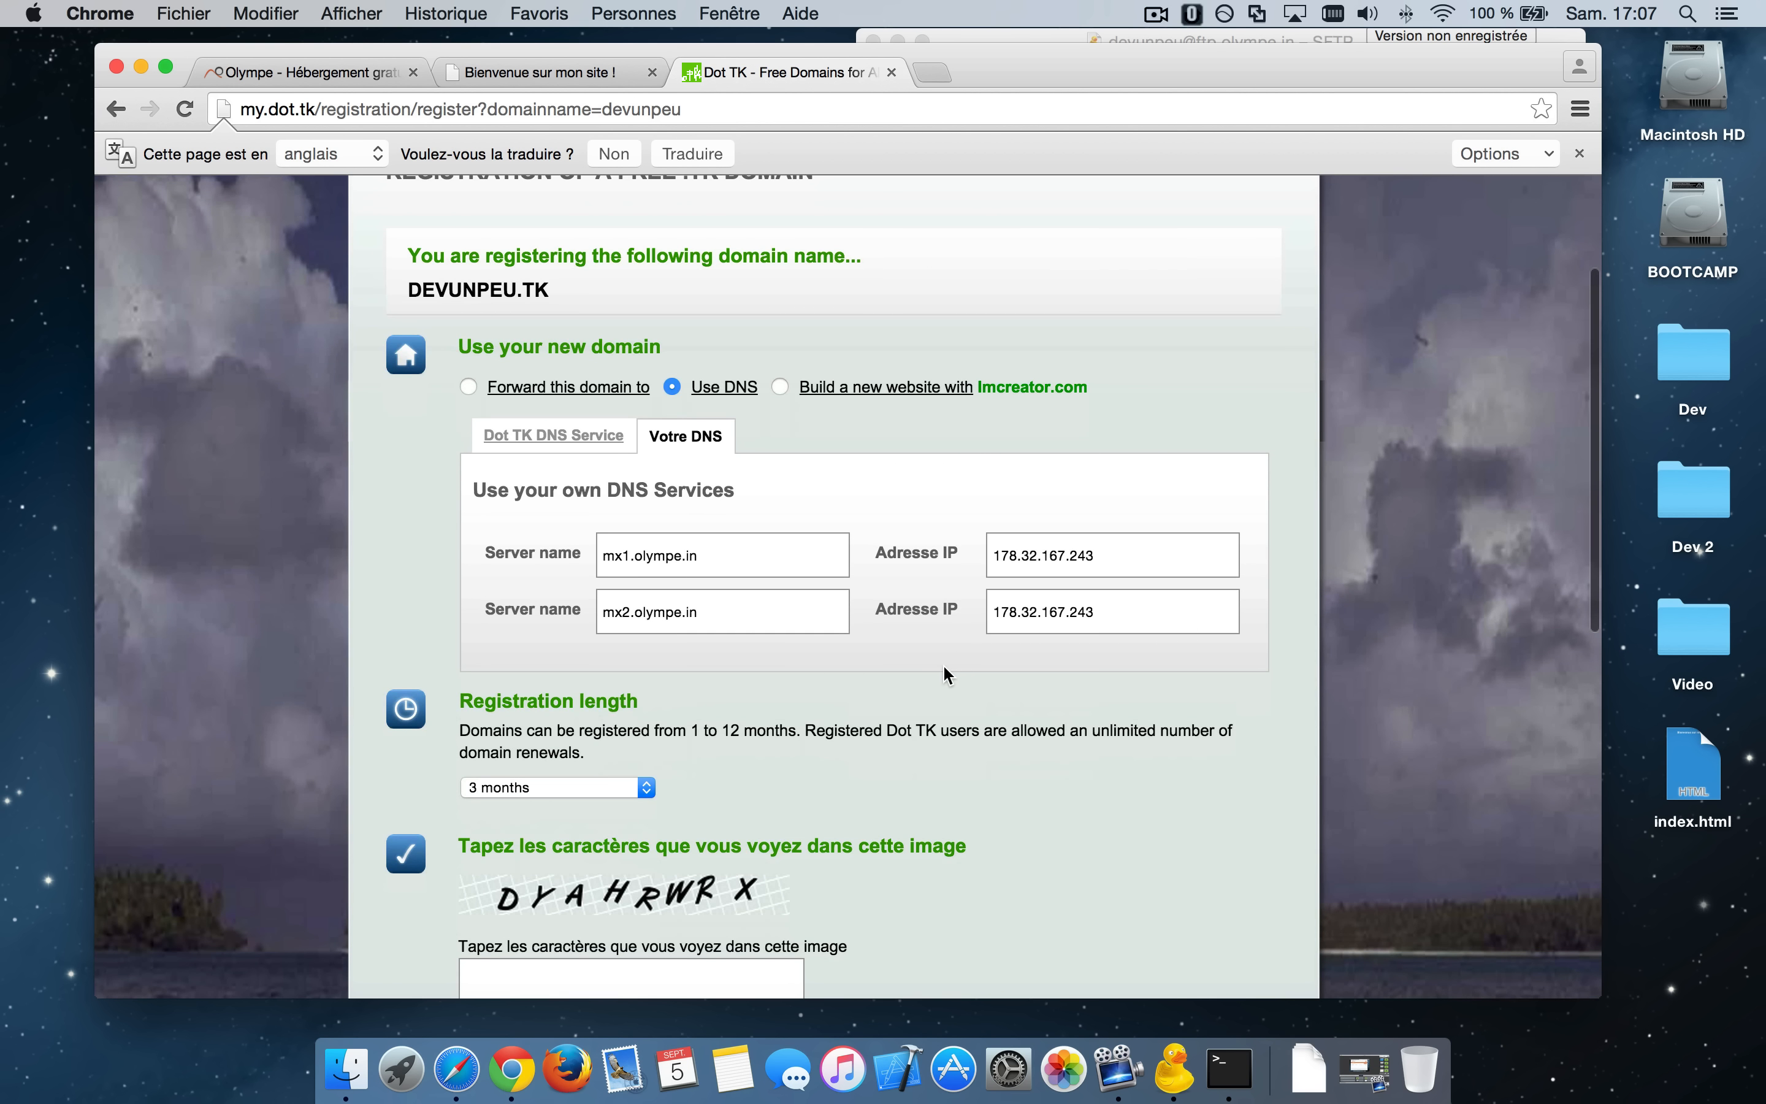
pyautogui.scroll(3, 713, 561)
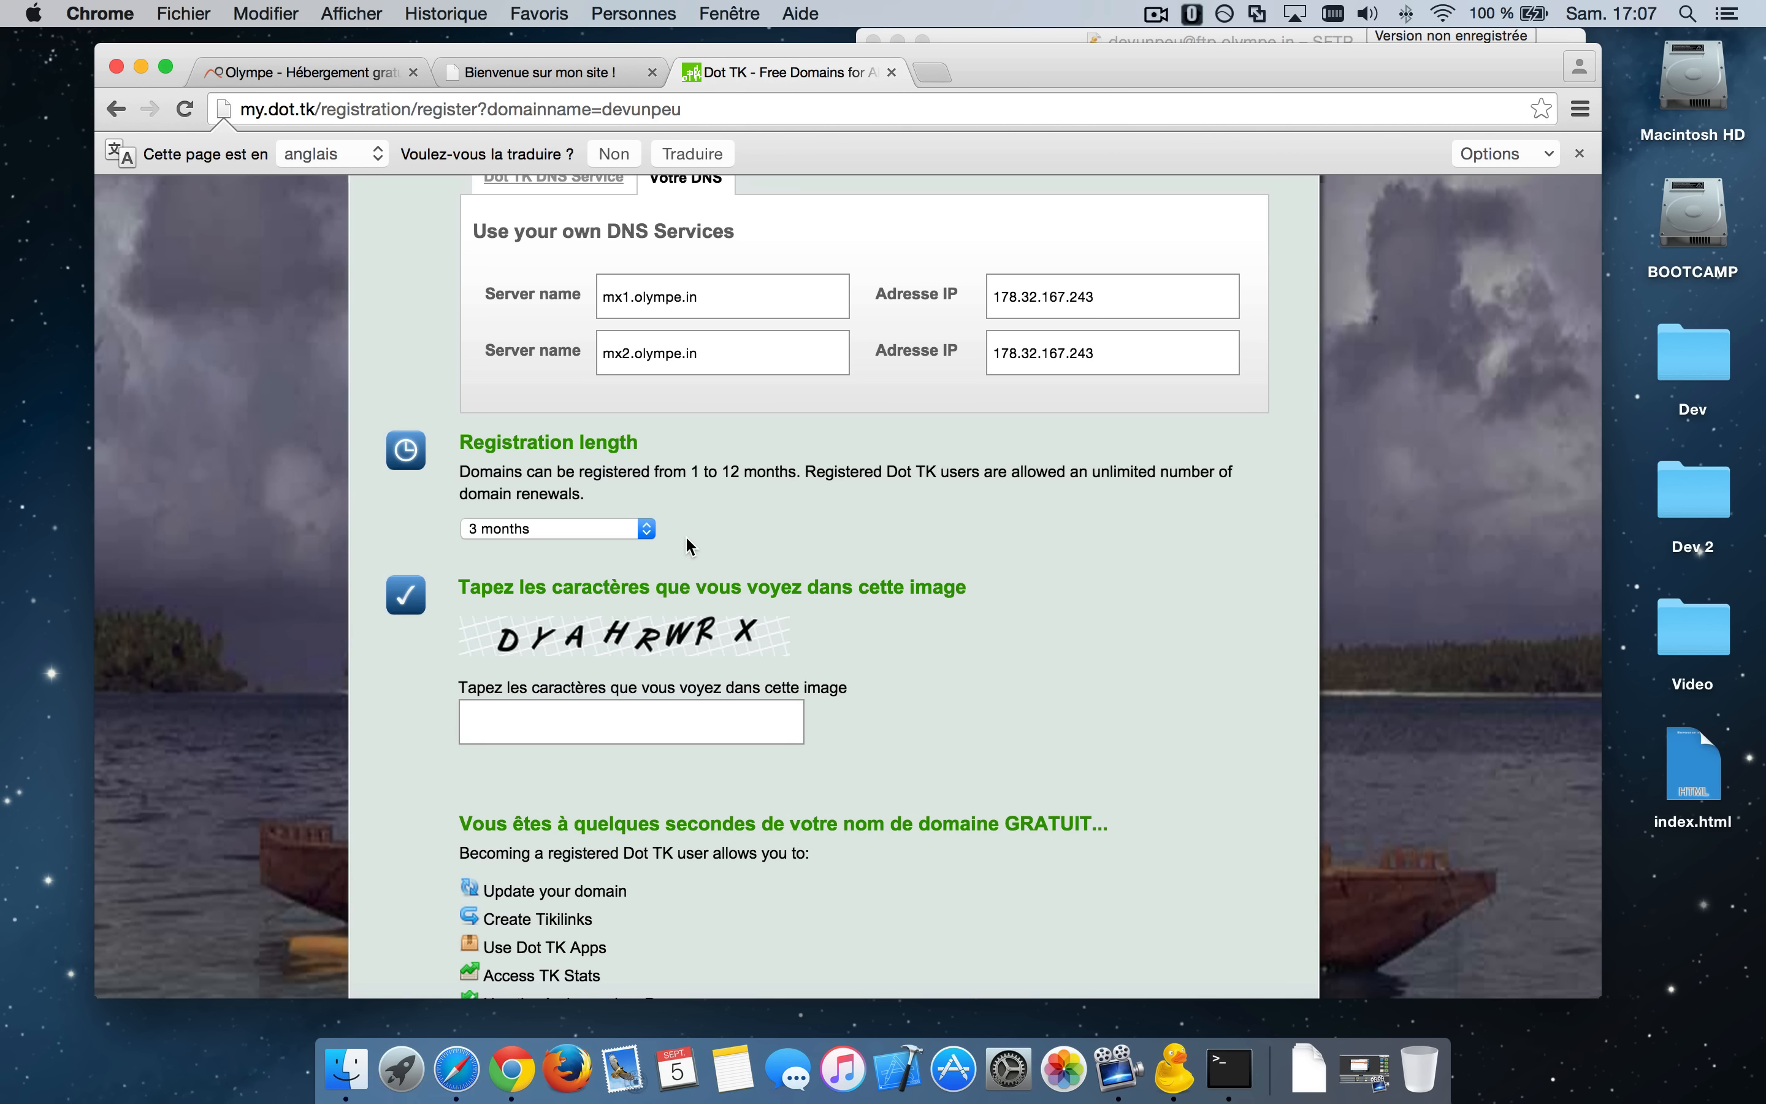
pyautogui.click(563, 526)
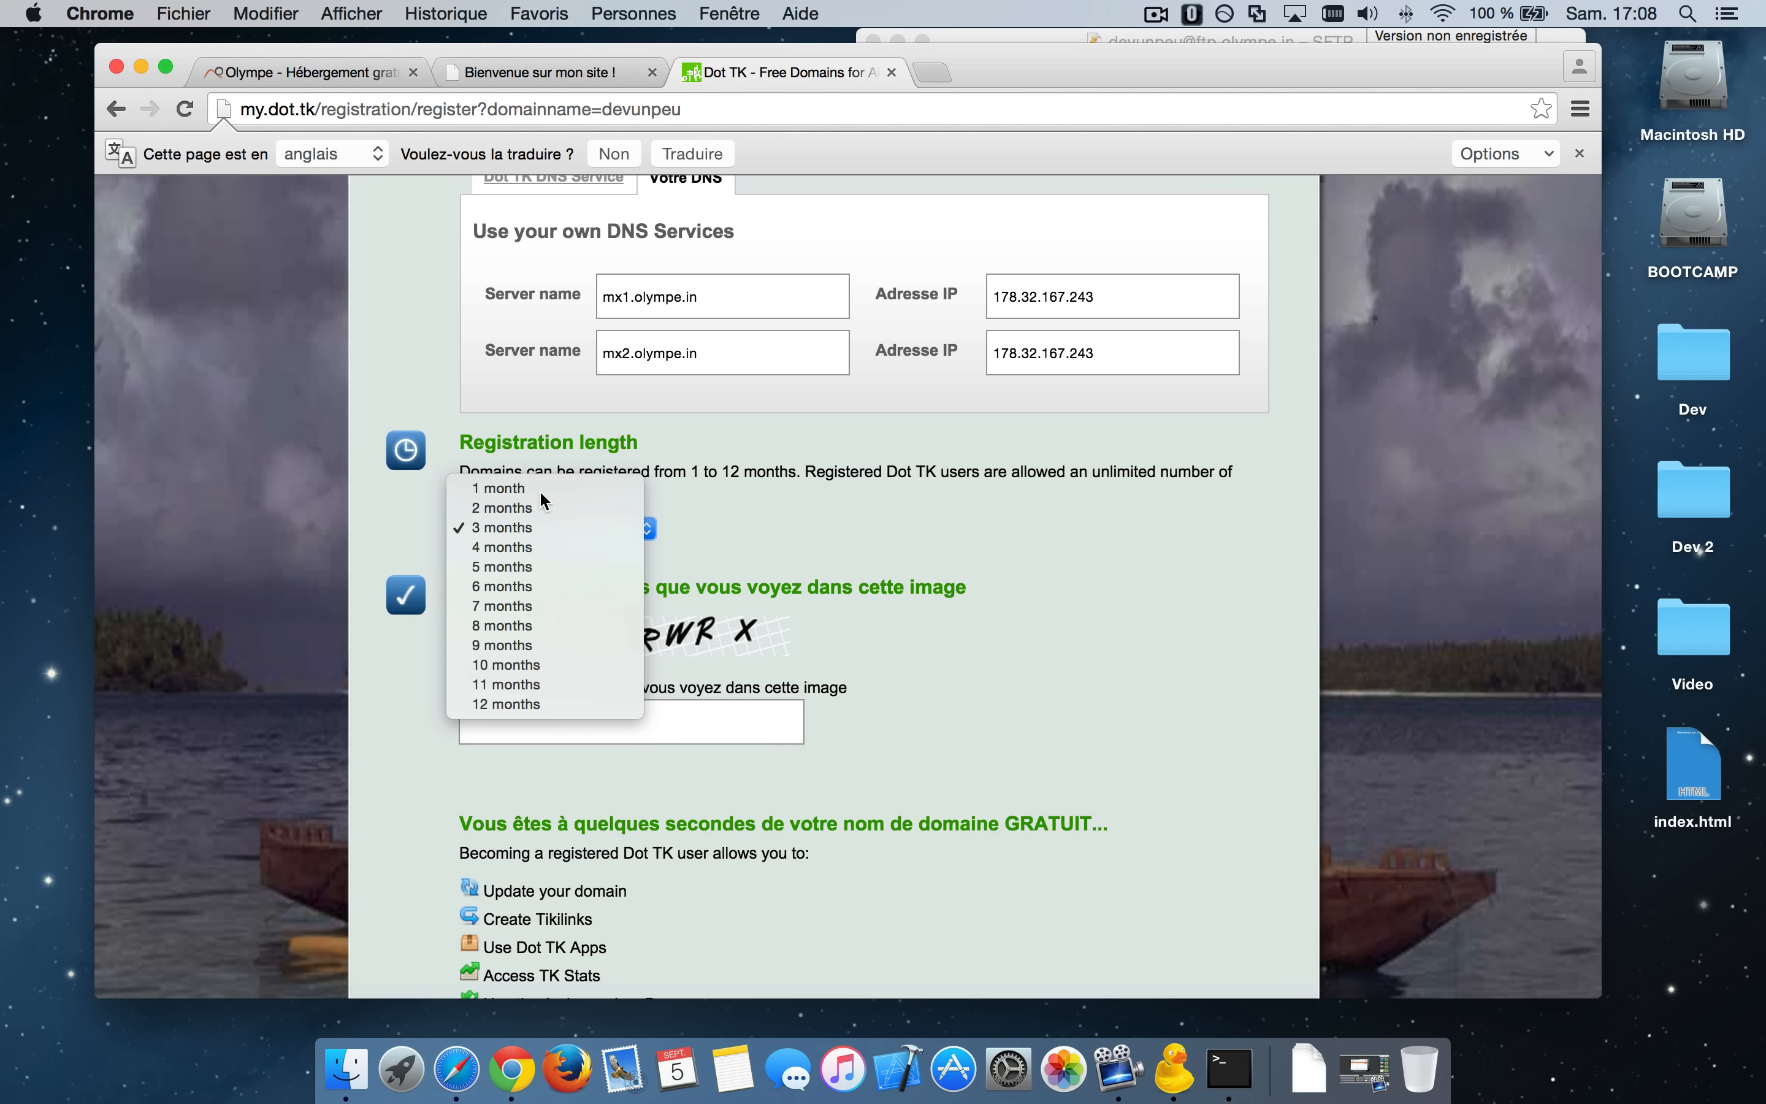
pyautogui.click(539, 490)
pyautogui.scroll(-2, 706, 433)
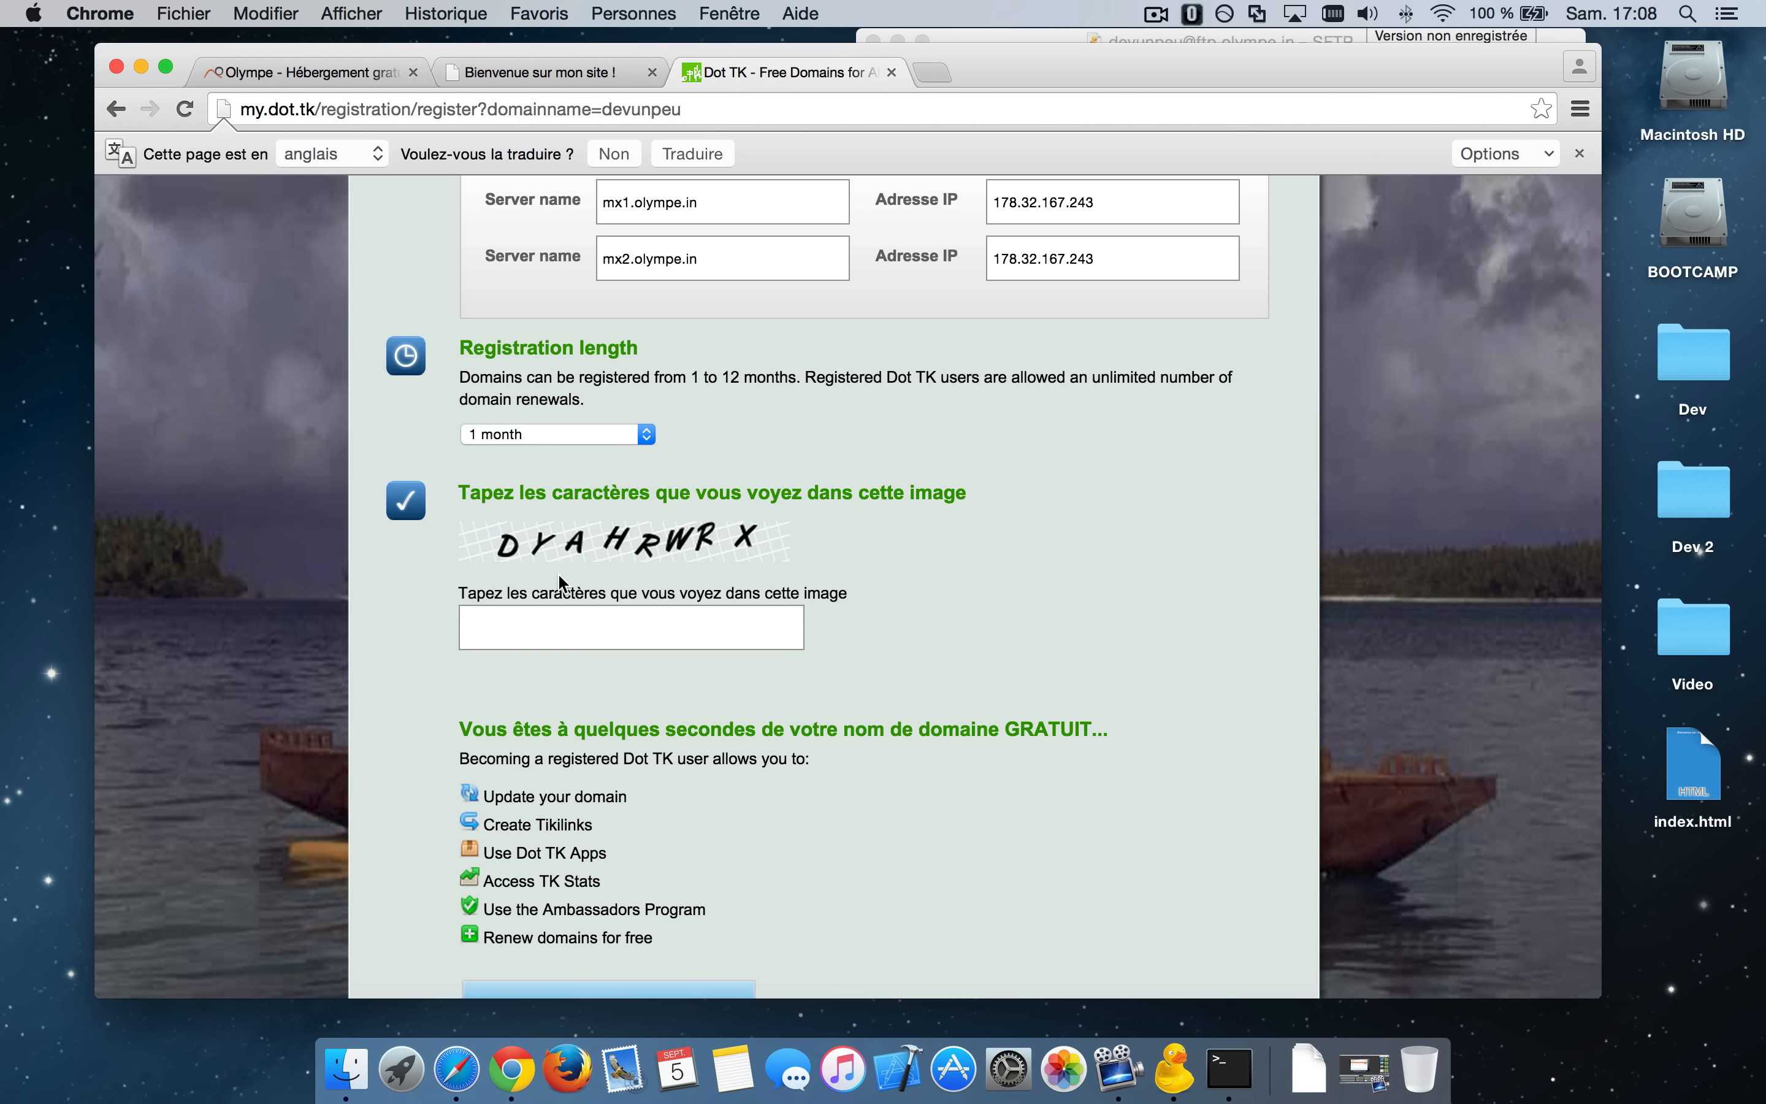
pyautogui.click(538, 615)
pyautogui.write('DYAHRWRX')
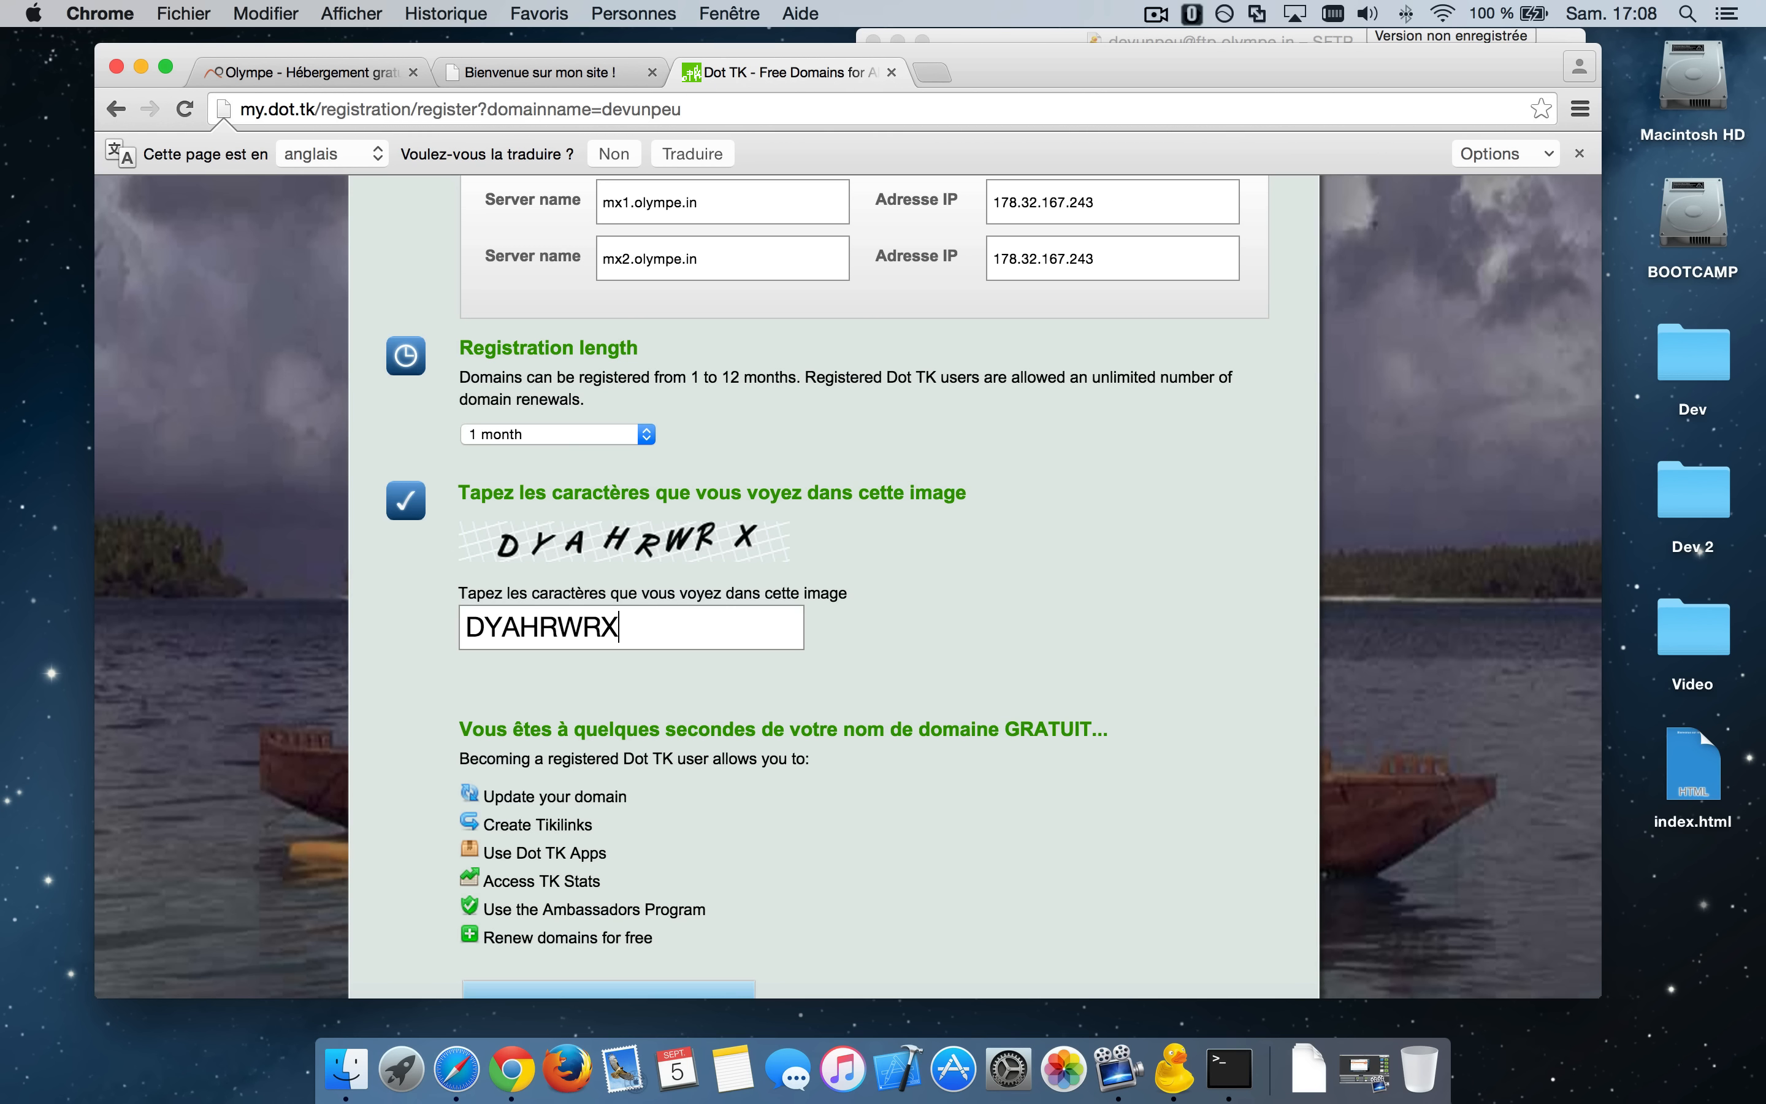
# Step: Sign up at Dot TK with the account's e-mail address and confirm the domain registration with the e-mailed confirmation code
pyautogui.scroll(-5, 629, 663)
pyautogui.scroll(-2, 626, 655)
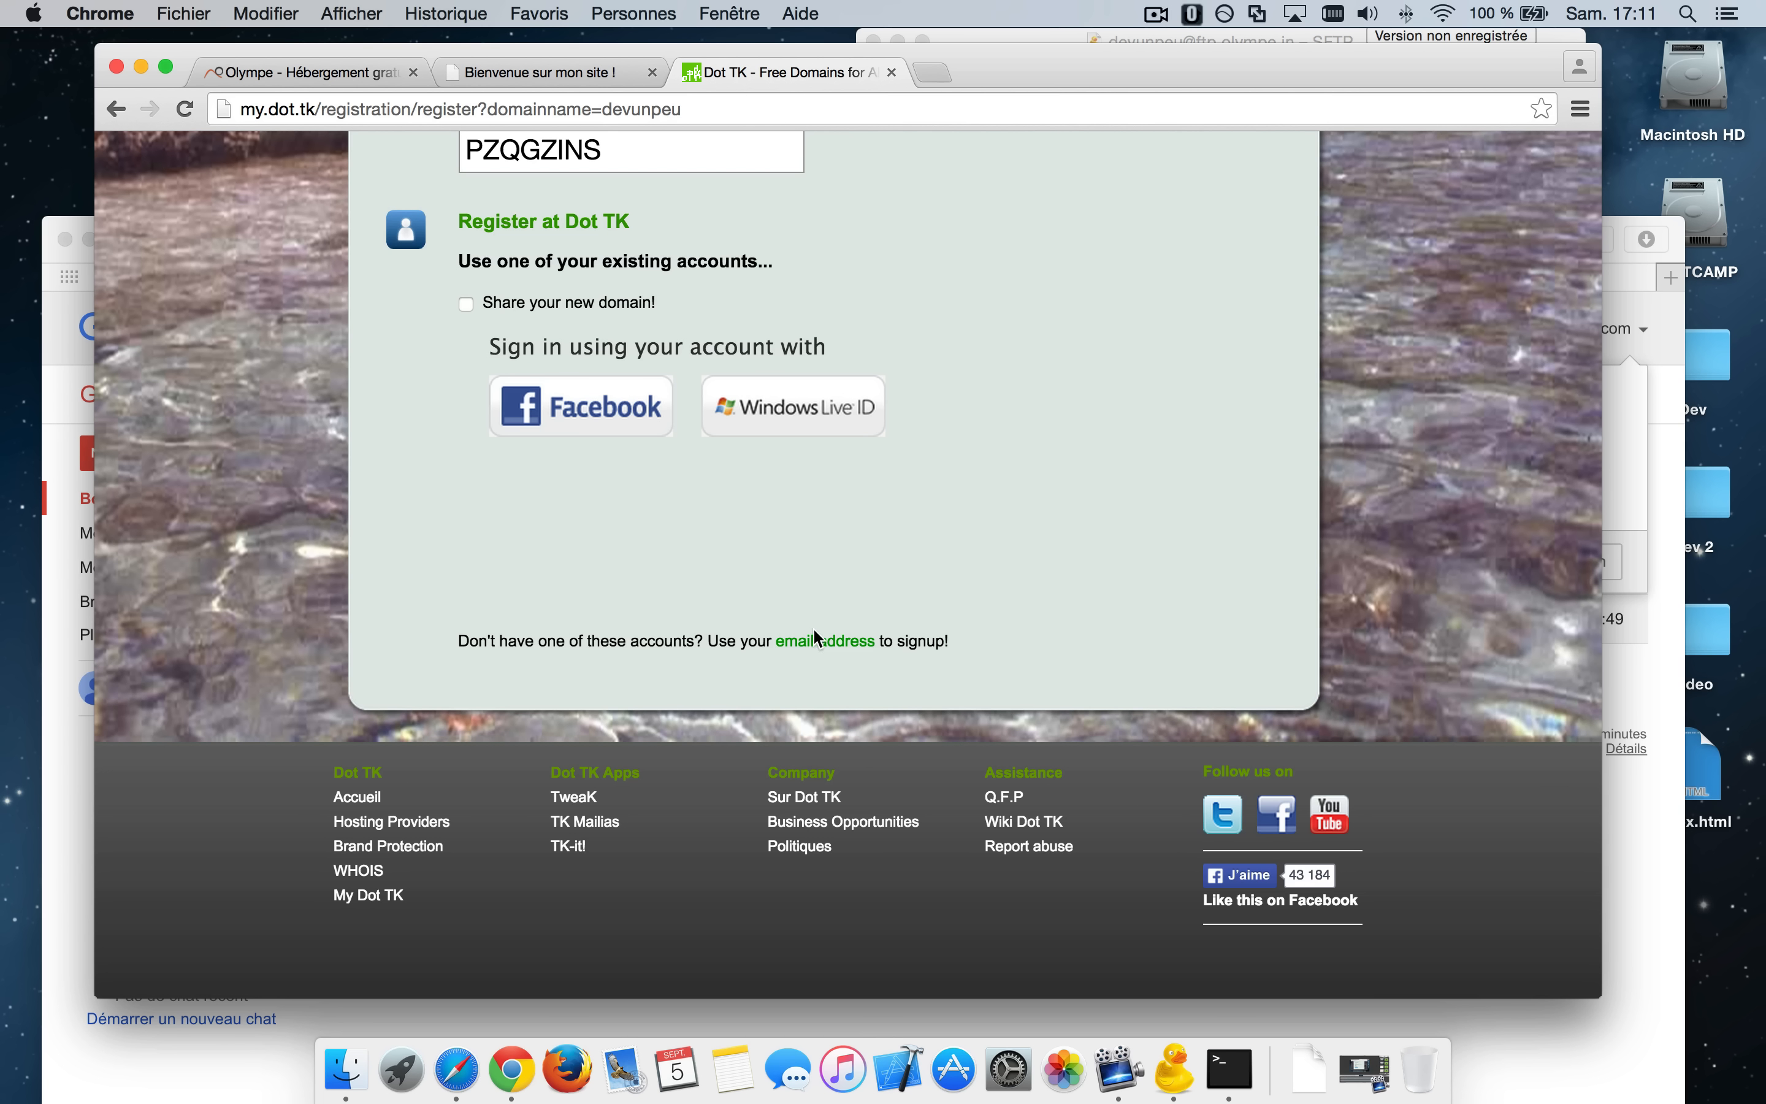
pyautogui.click(837, 648)
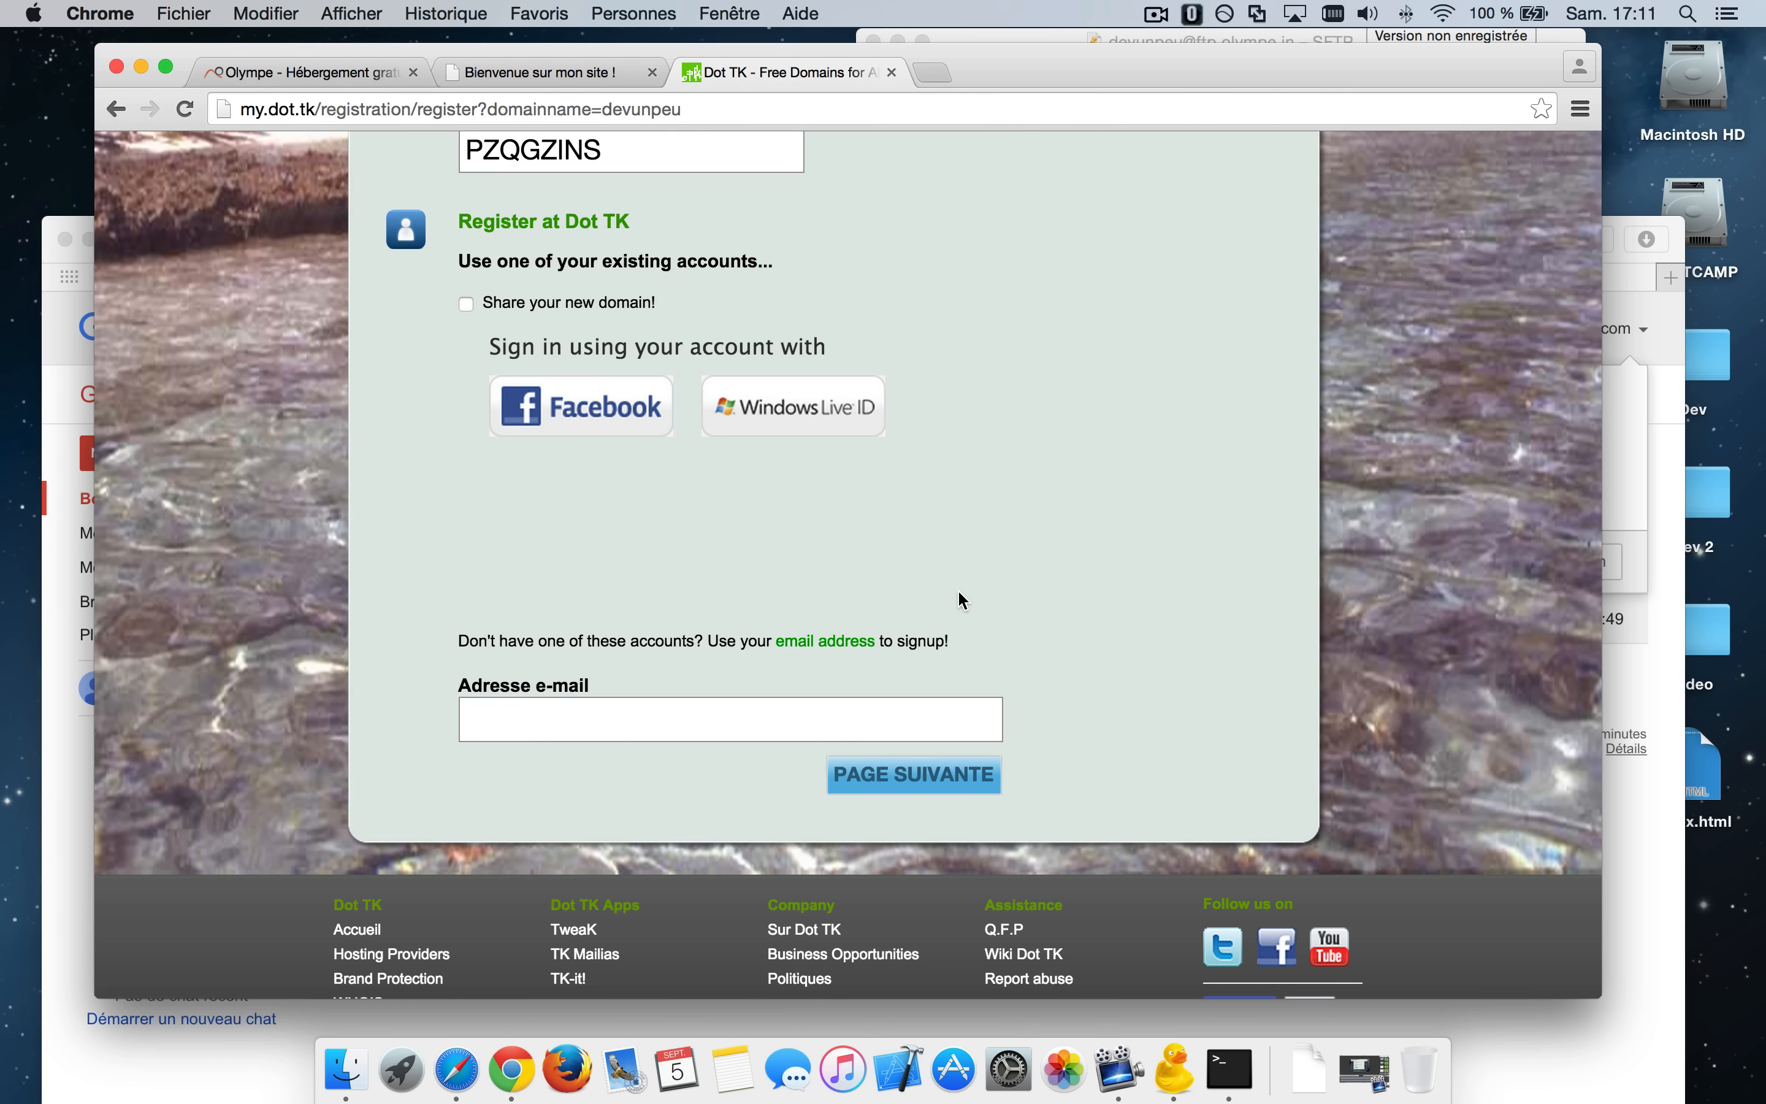
pyautogui.click(698, 704)
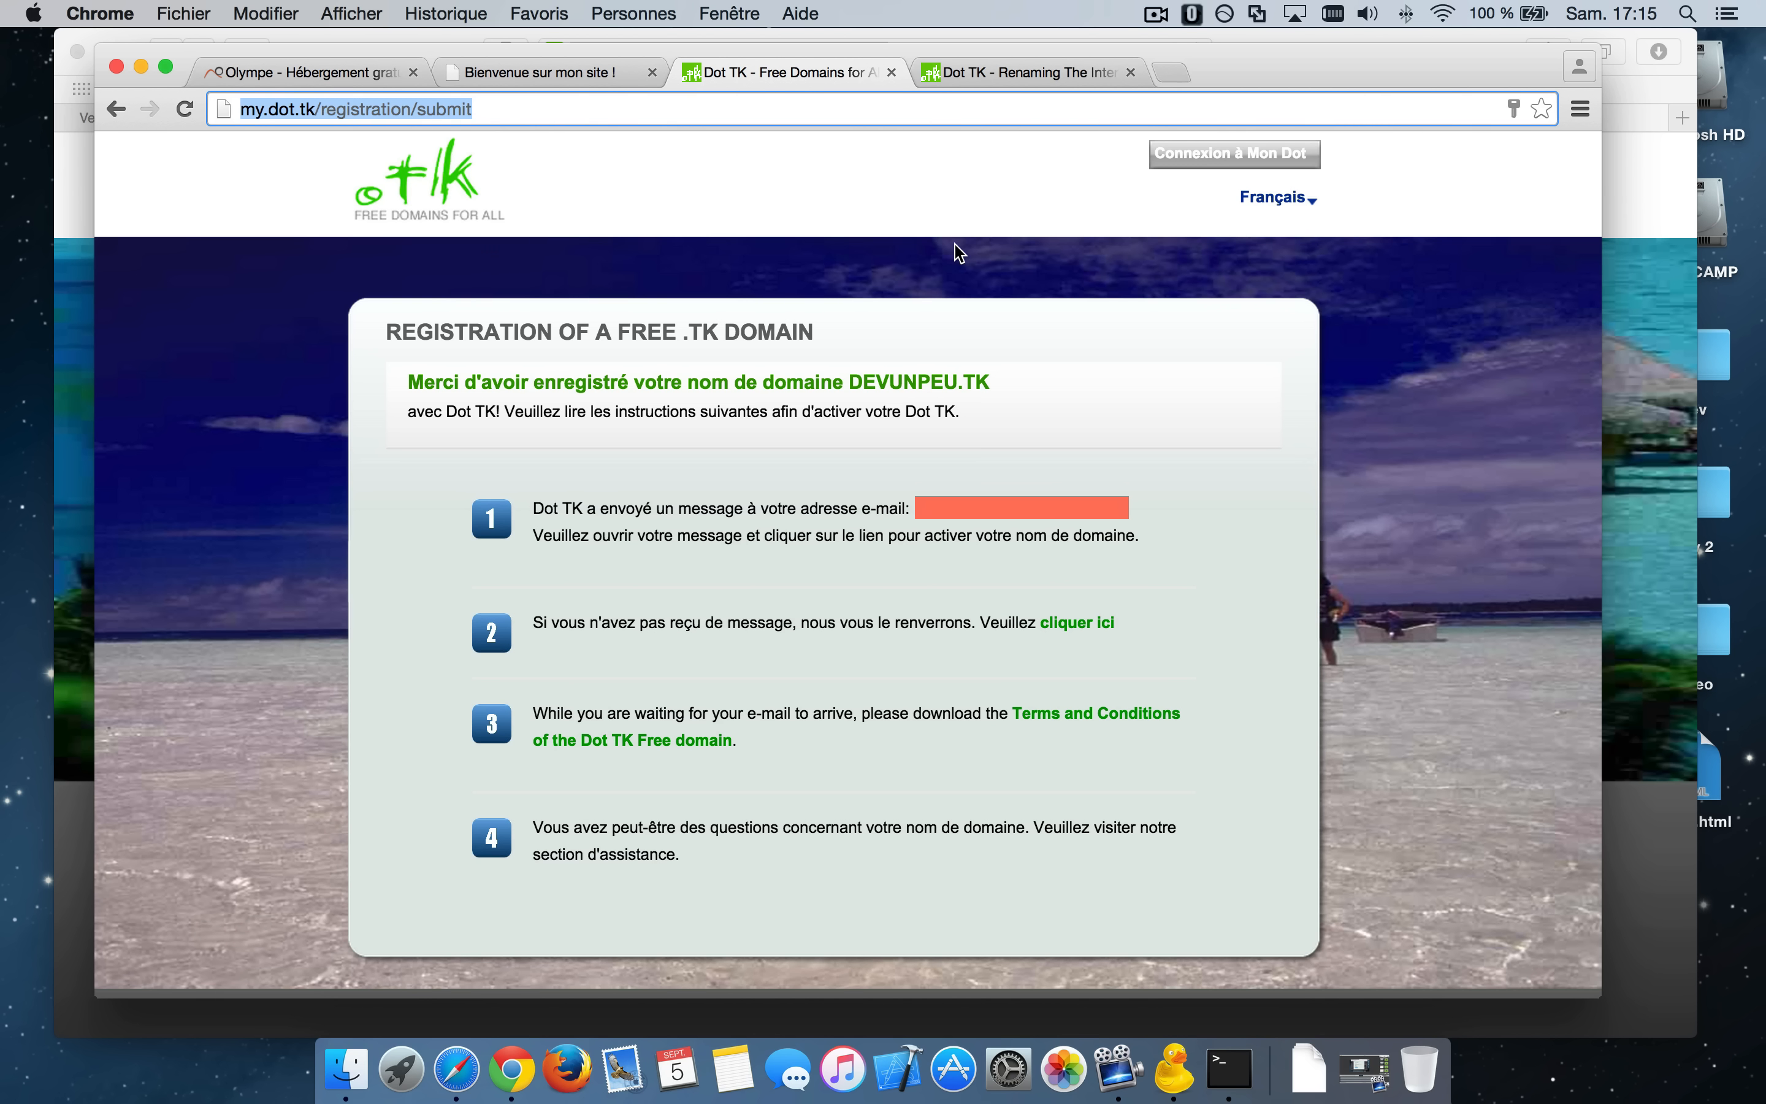
pyautogui.click(987, 74)
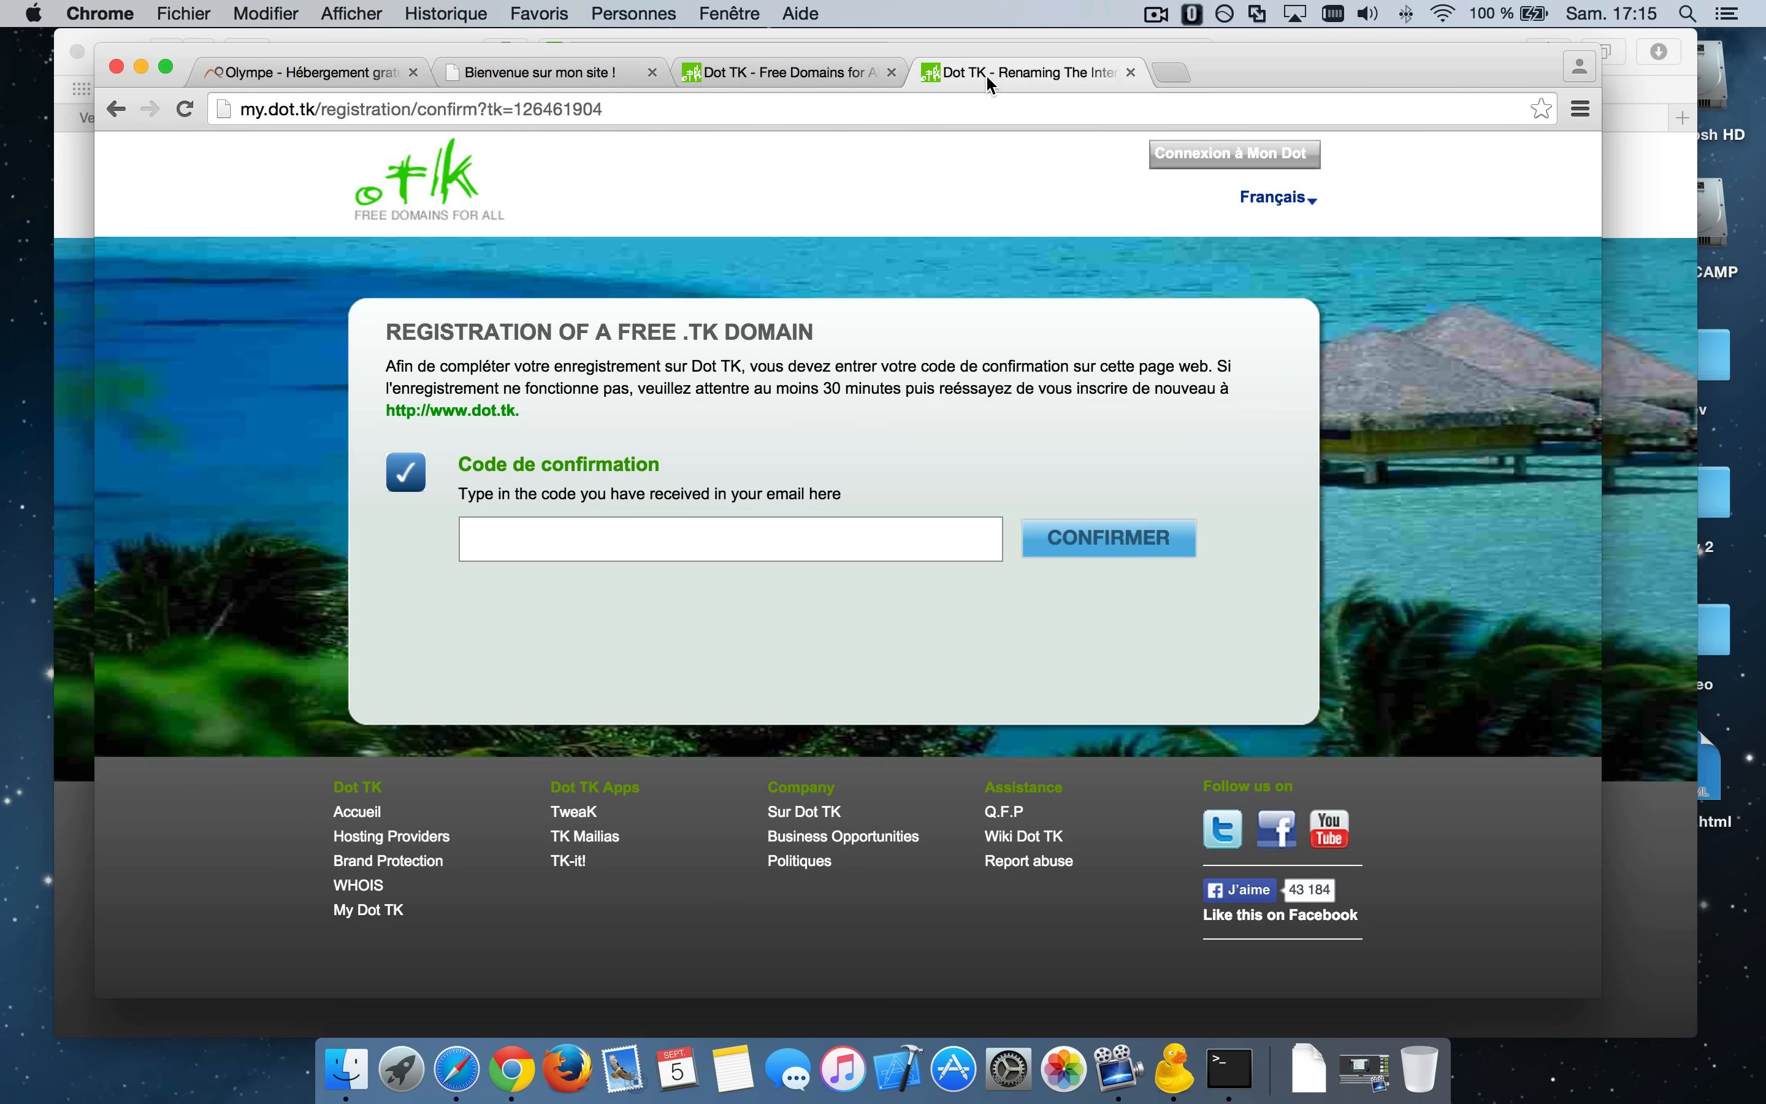
pyautogui.click(729, 524)
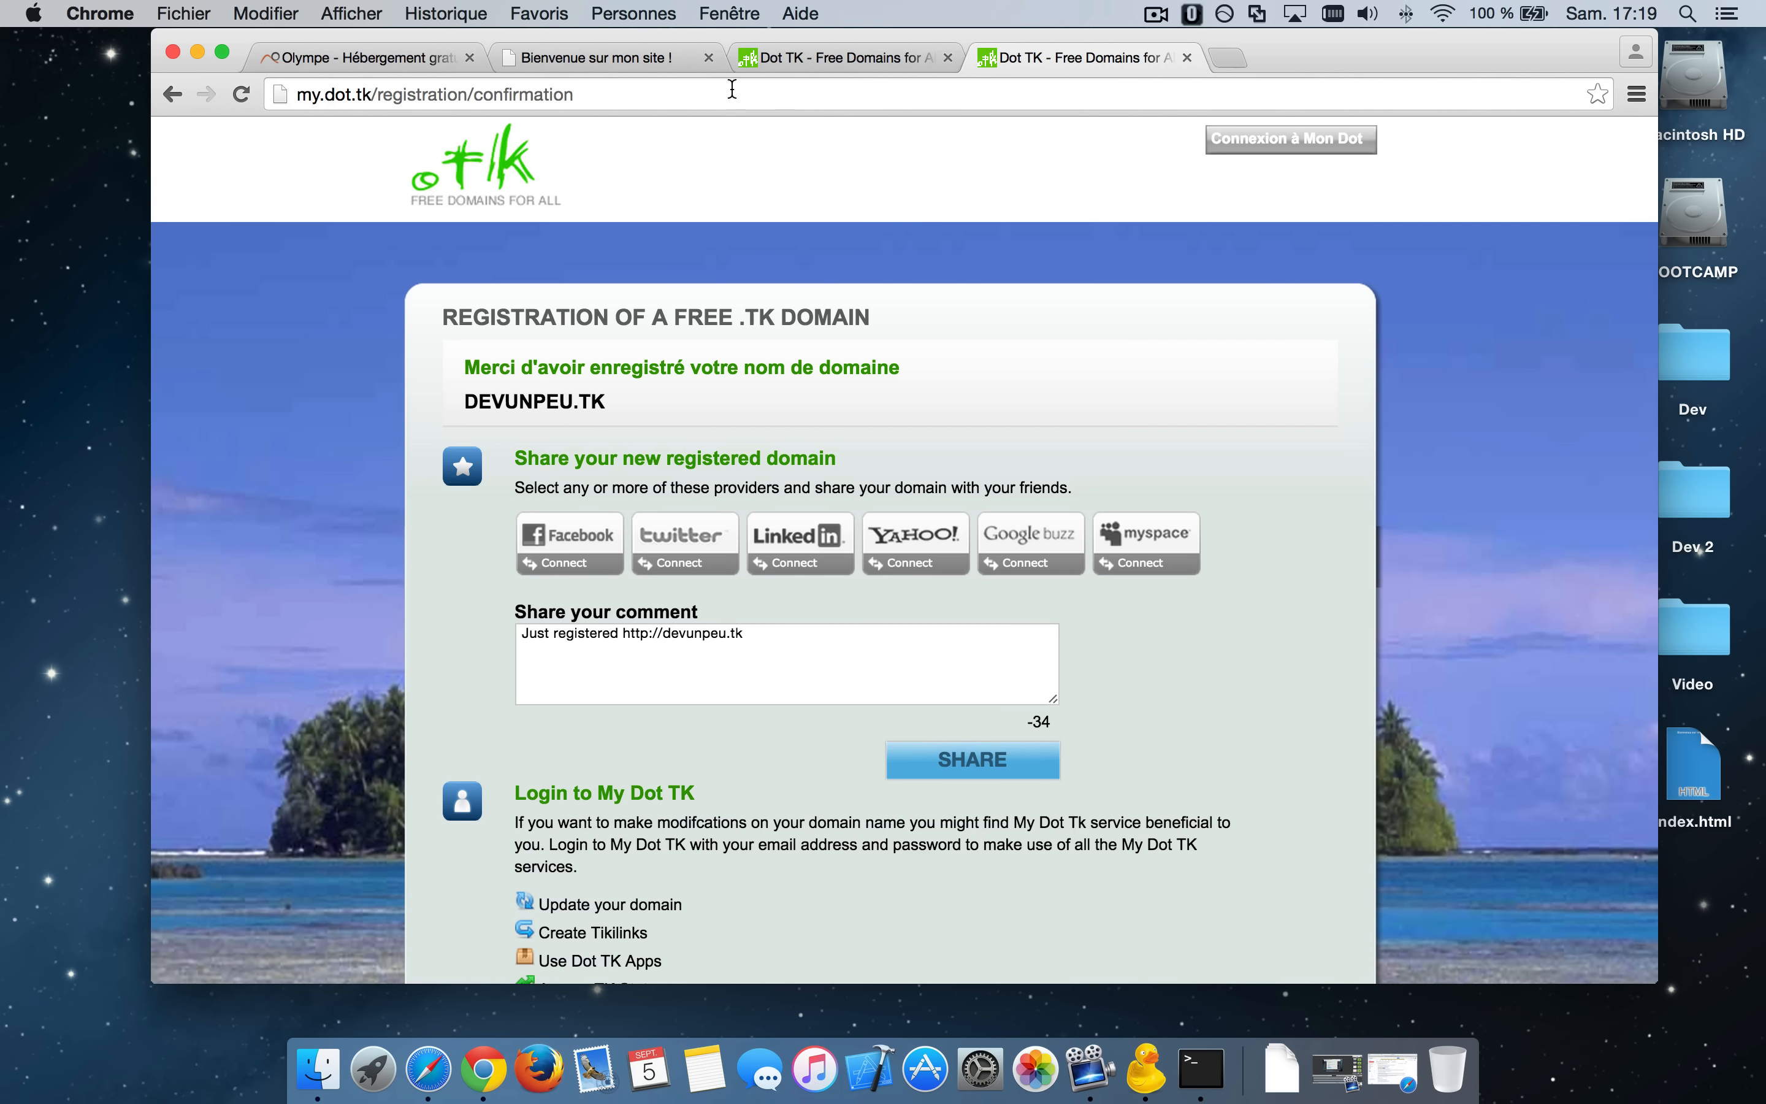
# Step: Copy DEVUNPEU.TK from the registration confirmation and open it in a new browser tab to check the site
pyautogui.click(565, 58)
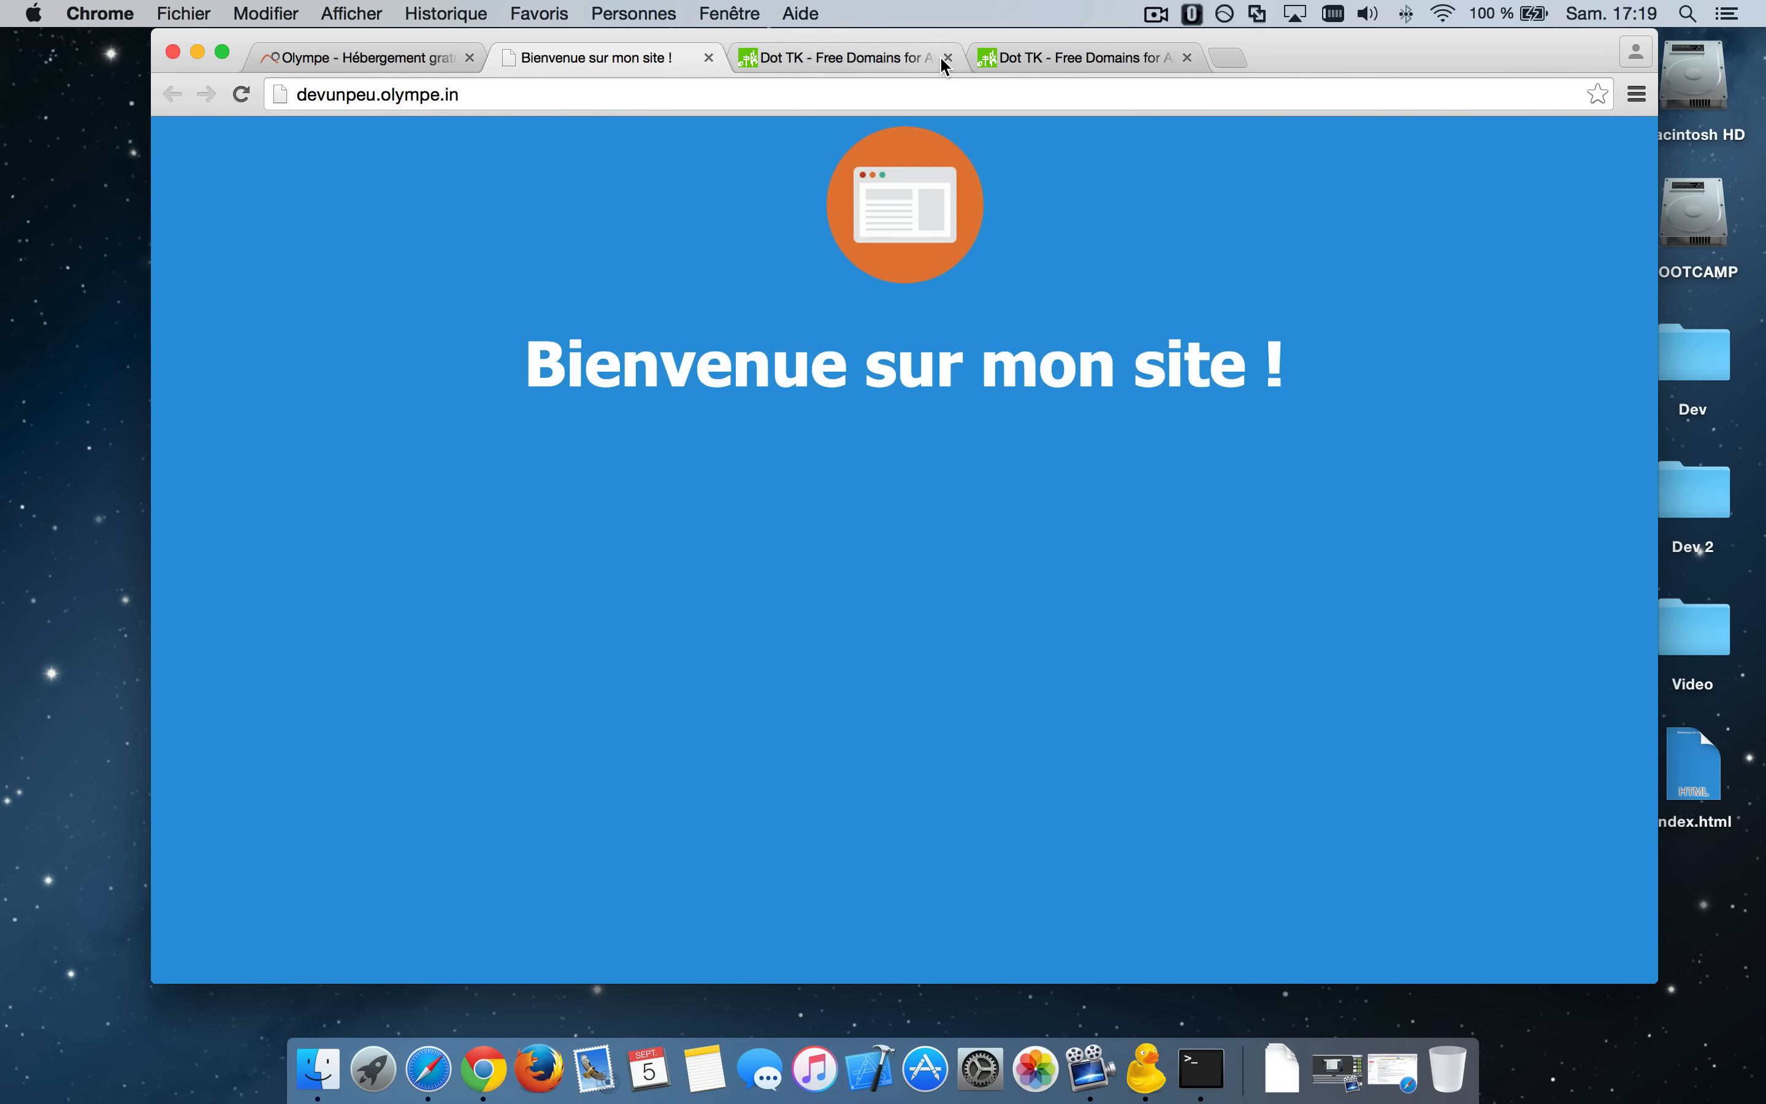
pyautogui.click(1051, 59)
pyautogui.doubleClick(510, 400)
pyautogui.moveTo(646, 398); pyautogui.dragTo(709, 398)
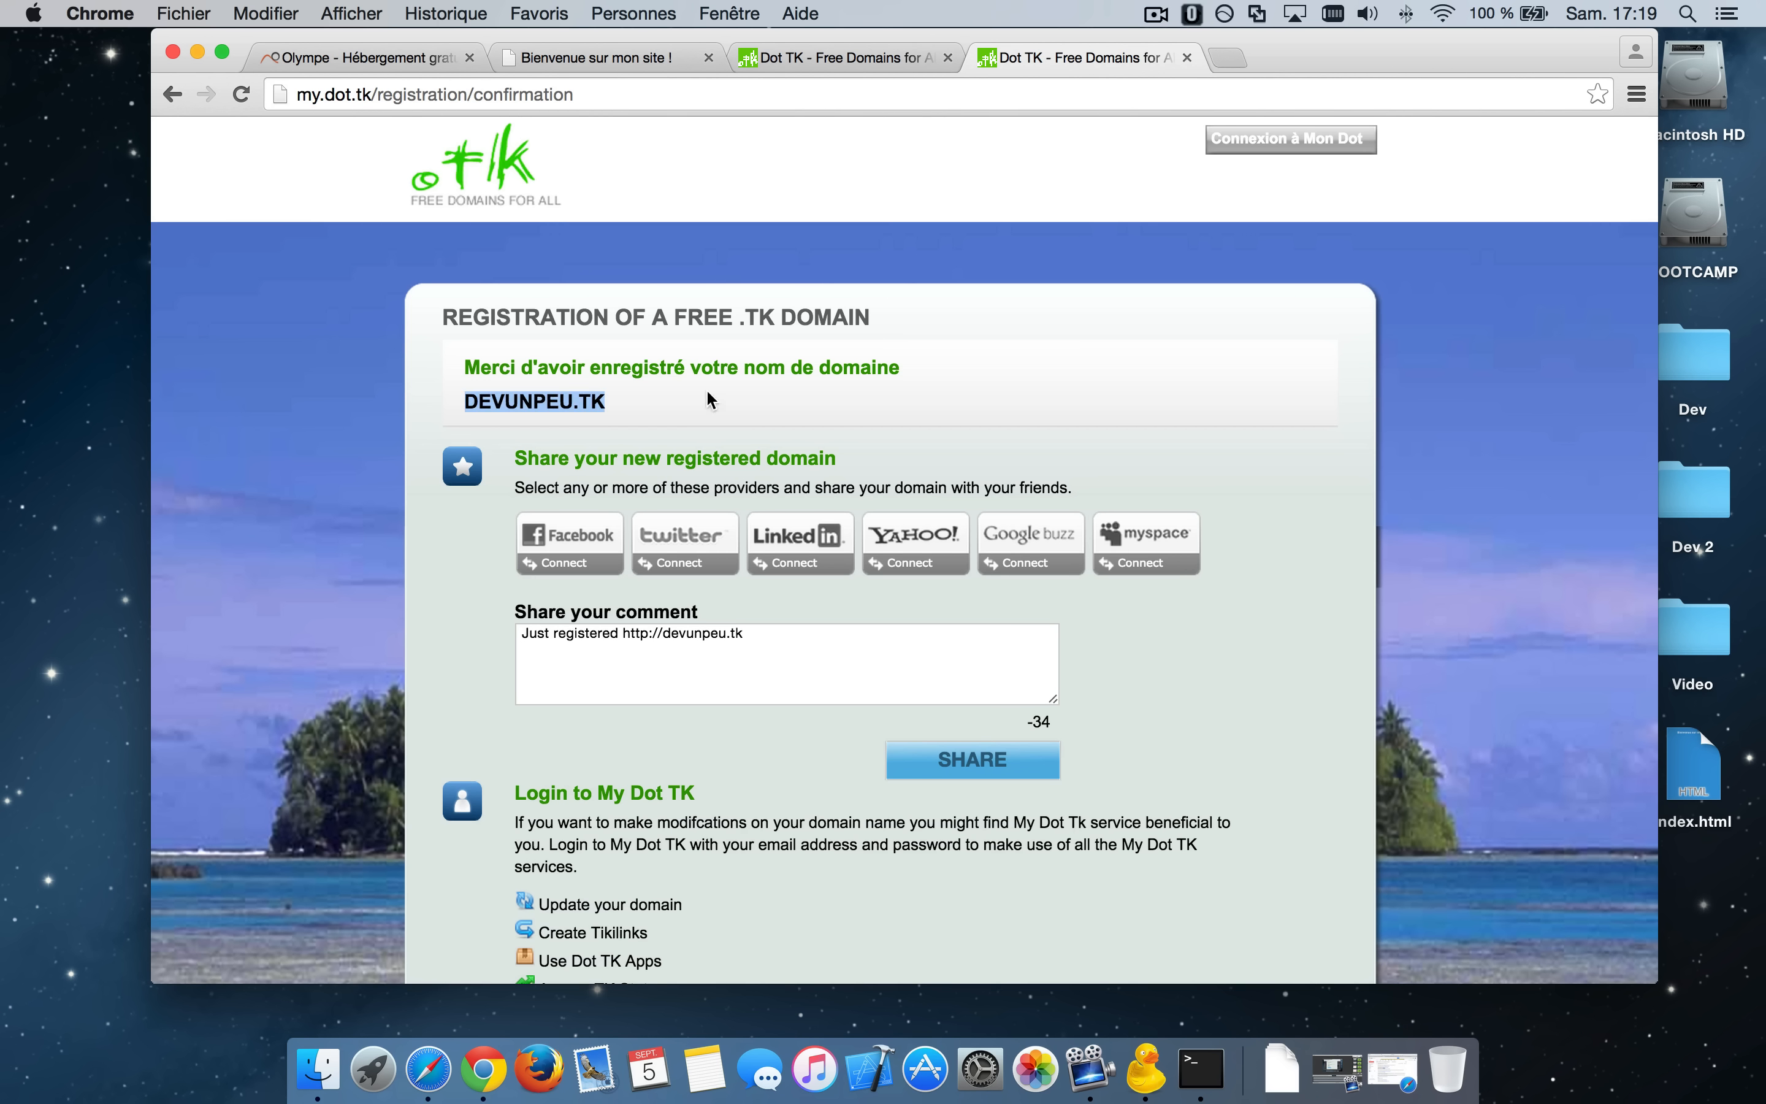
pyautogui.press('super+c')
pyautogui.click(1229, 59)
pyautogui.press('super+v')
pyautogui.press('Return')
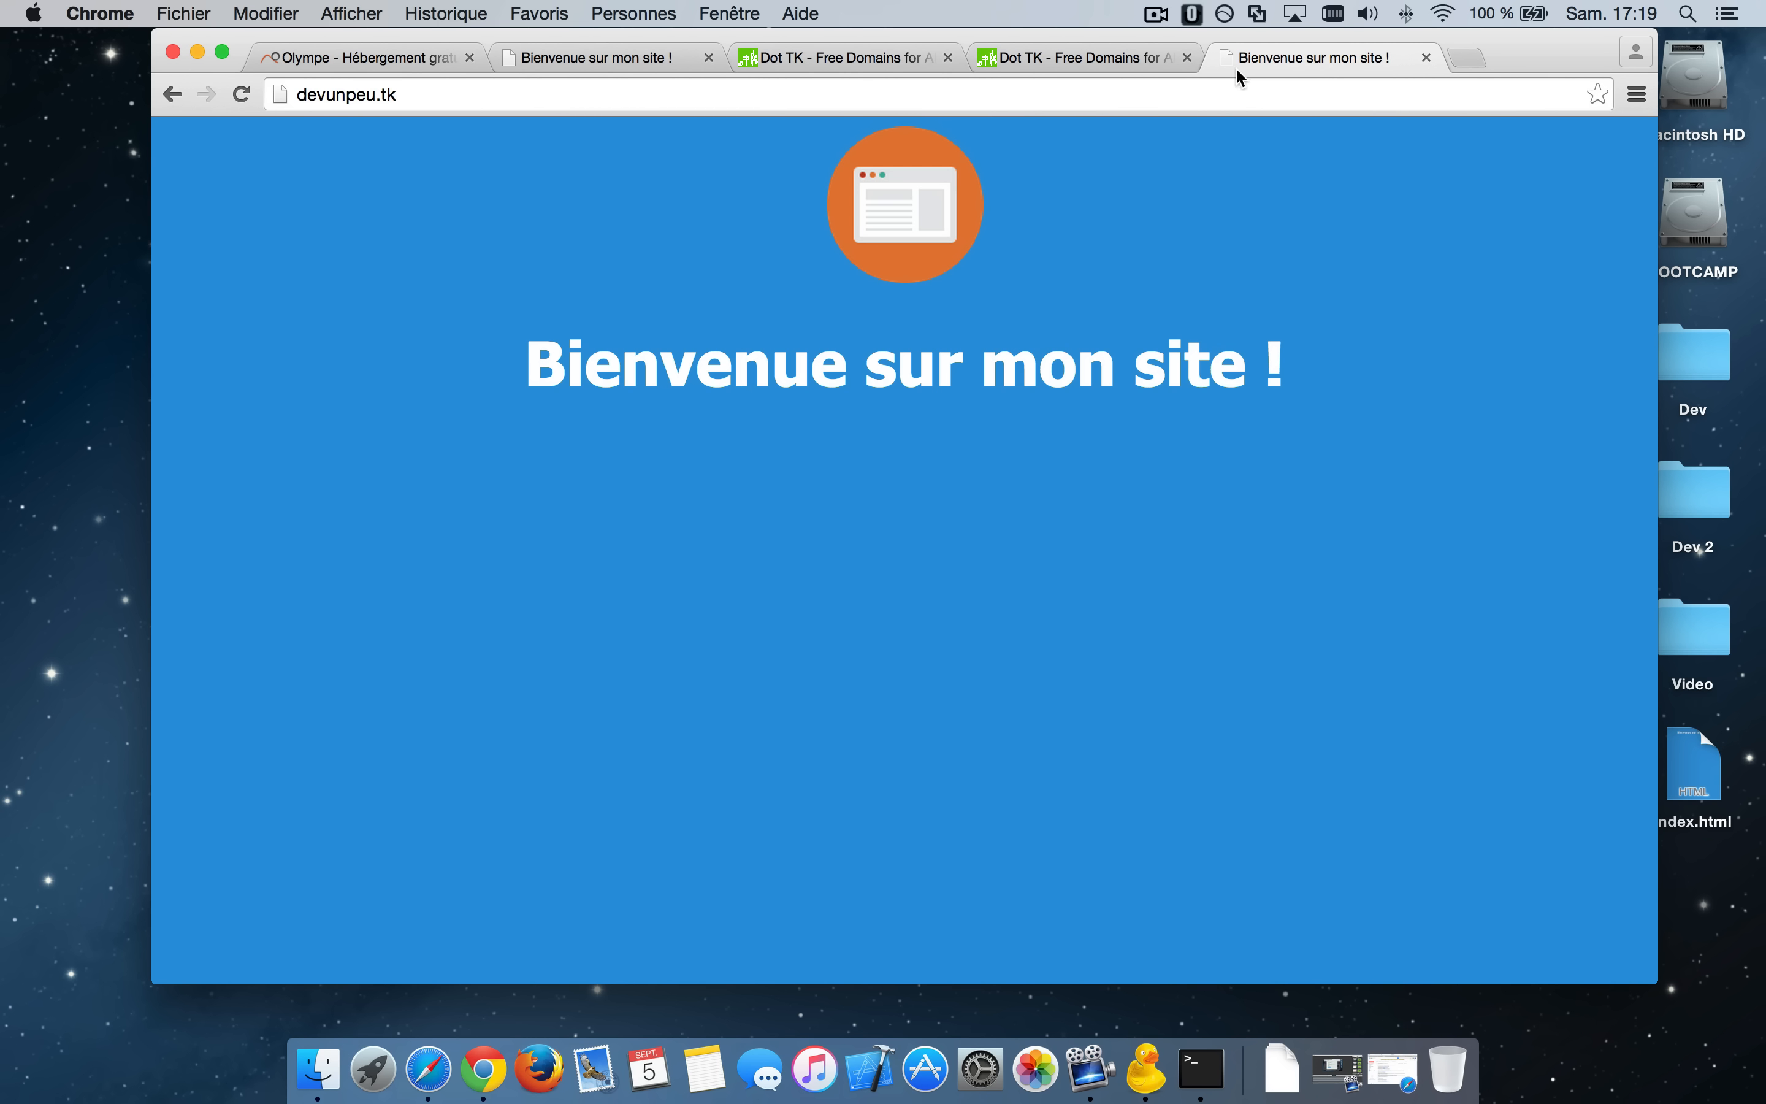
pyautogui.click(1216, 85)
pyautogui.press('Return')
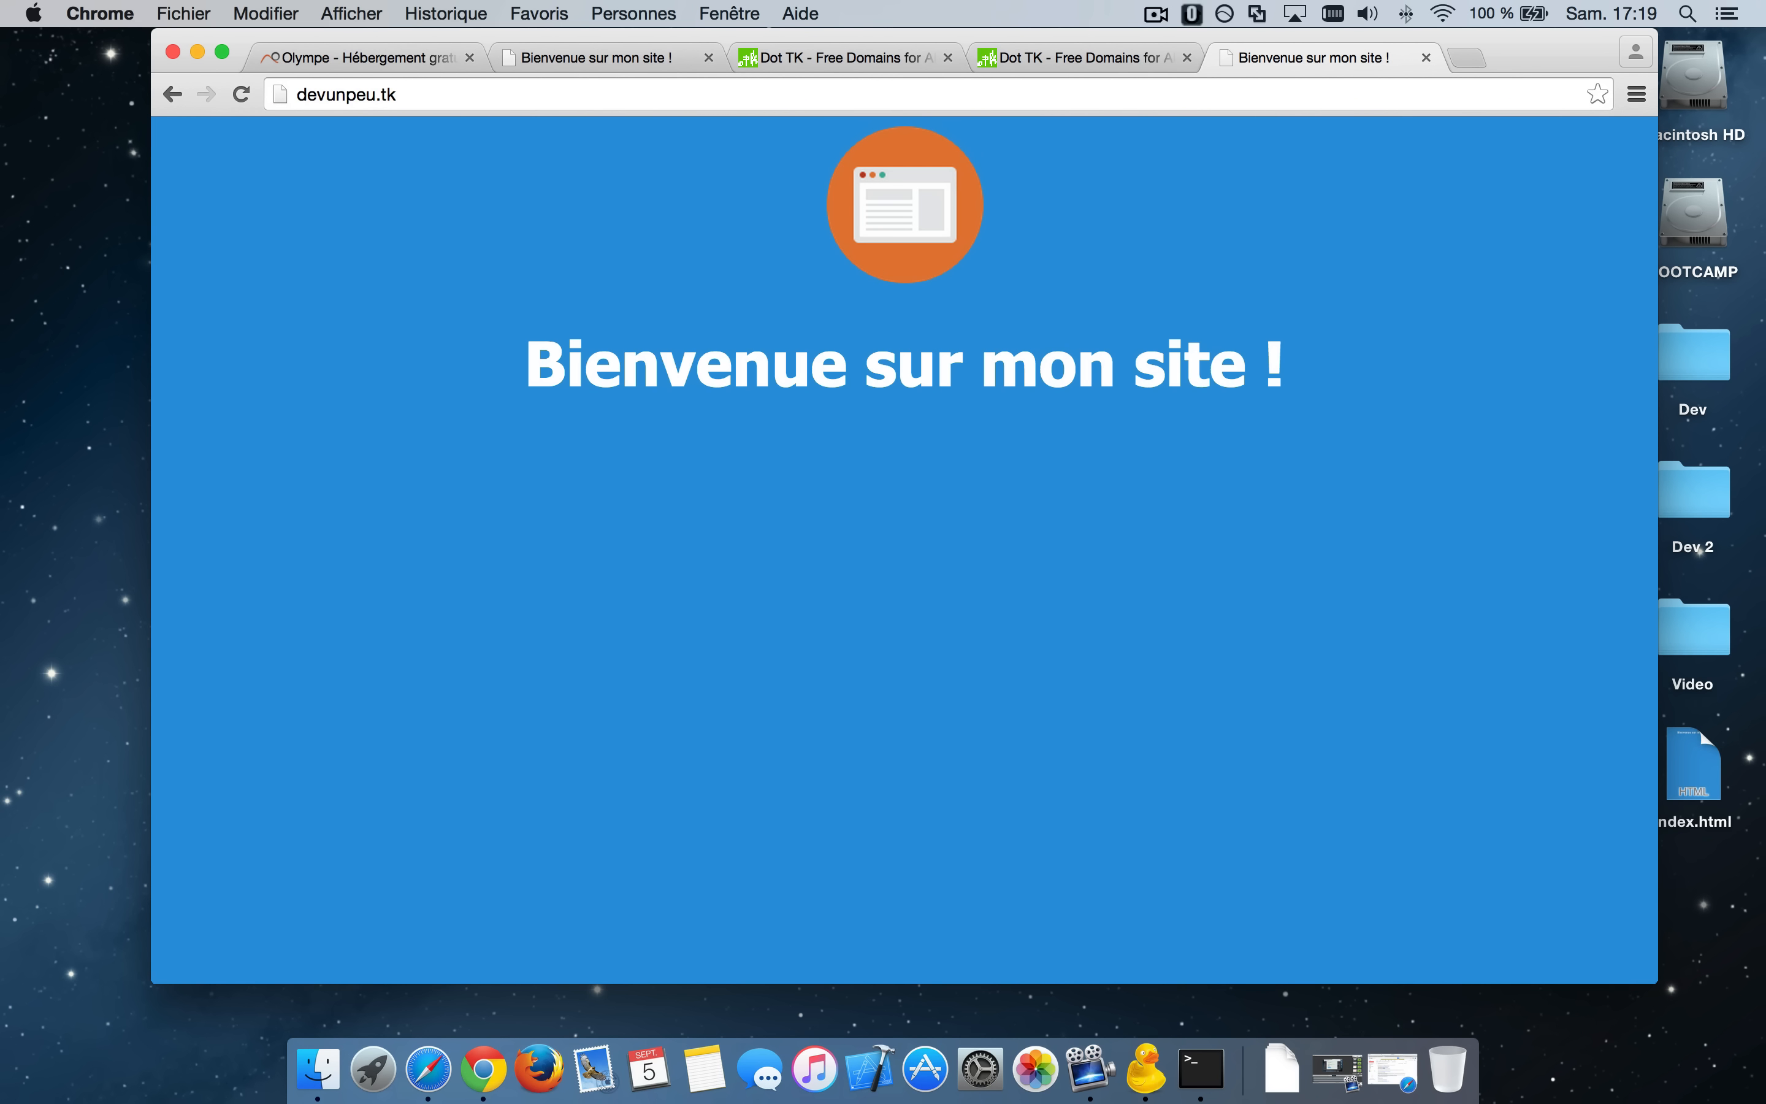